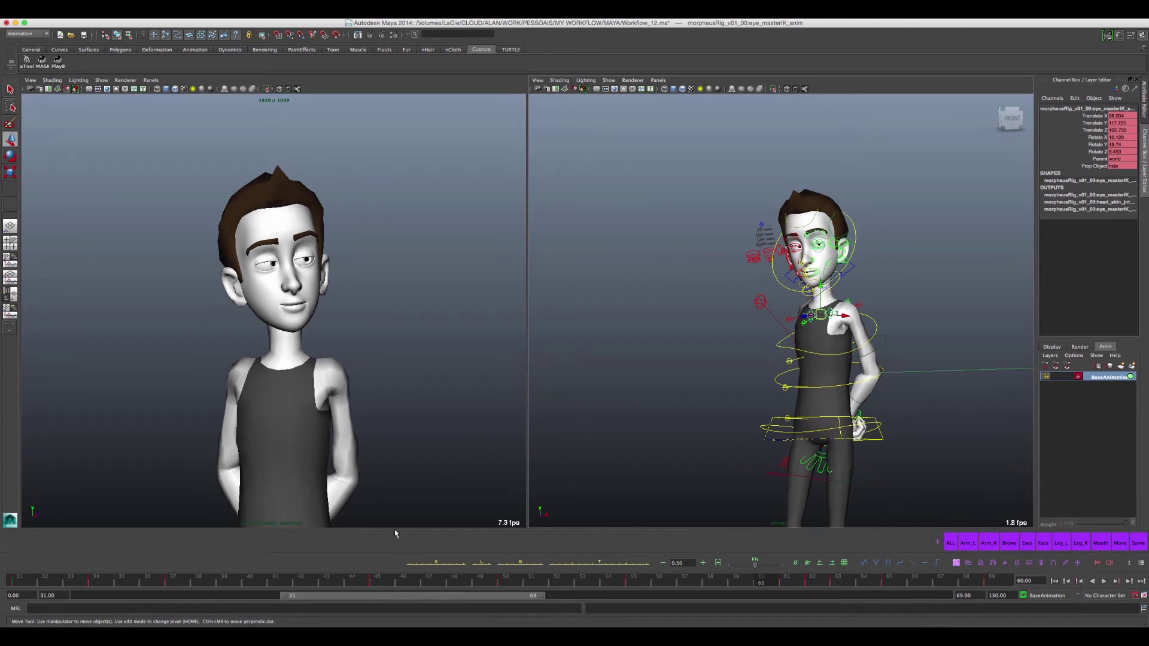
Lower the upper eyelids to a half-closed droop at frame 31, then play back to review
key("alt+v")
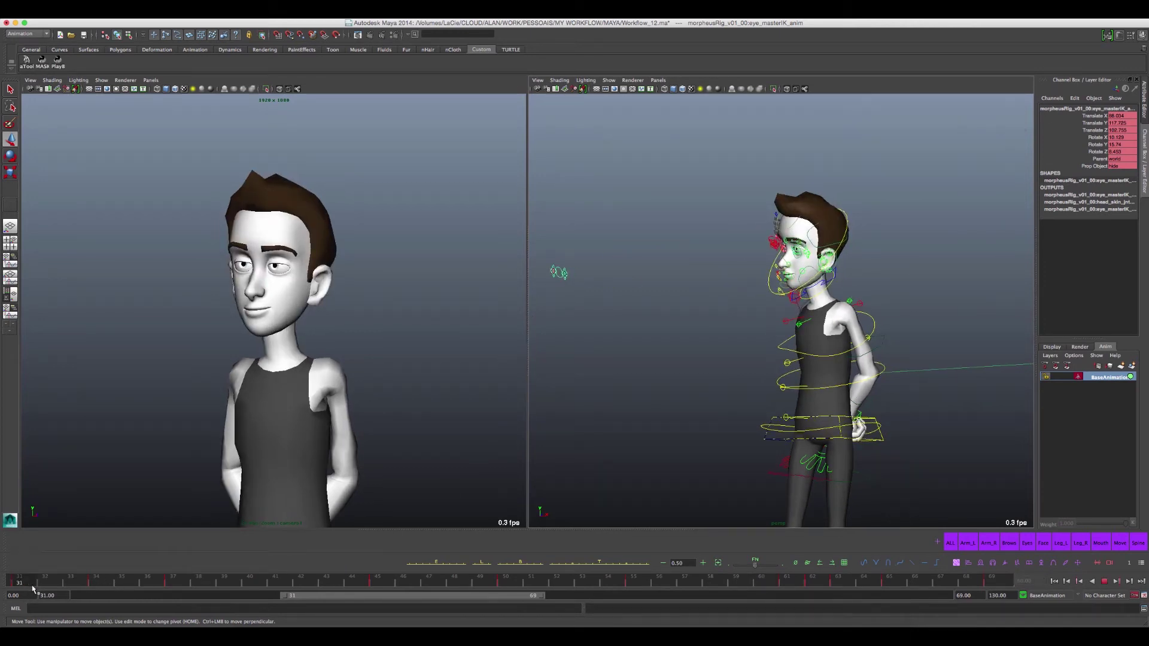
left_click_drag(104, 586, 31, 588)
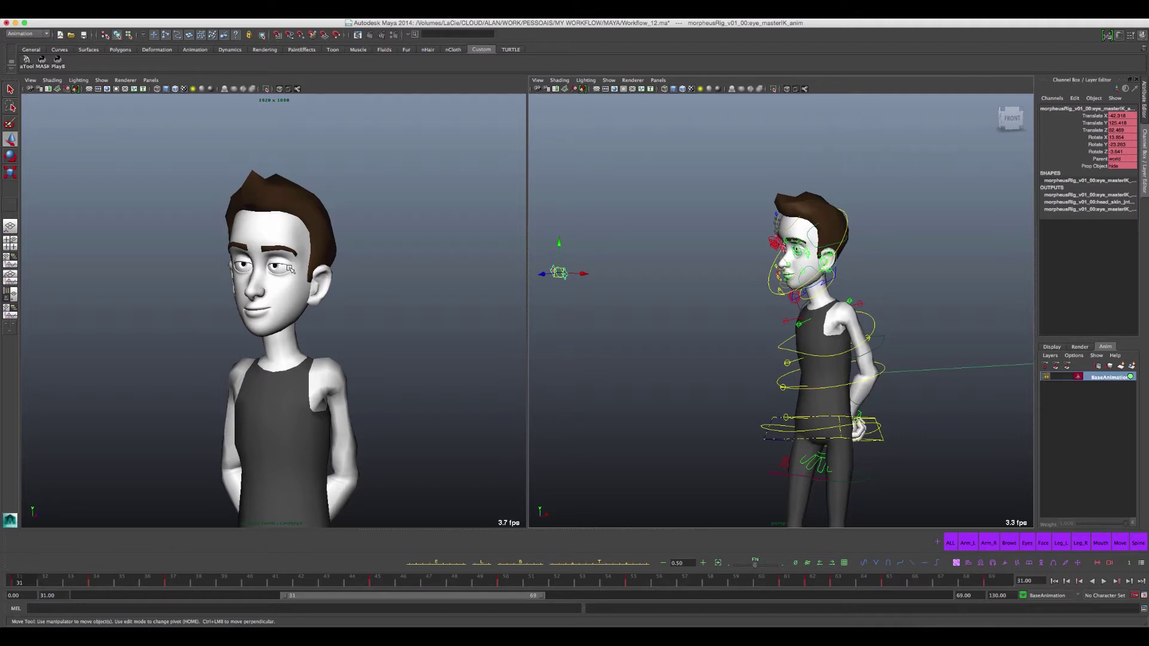
middle_click_drag(279, 264, 217, 423)
key("alt+v")
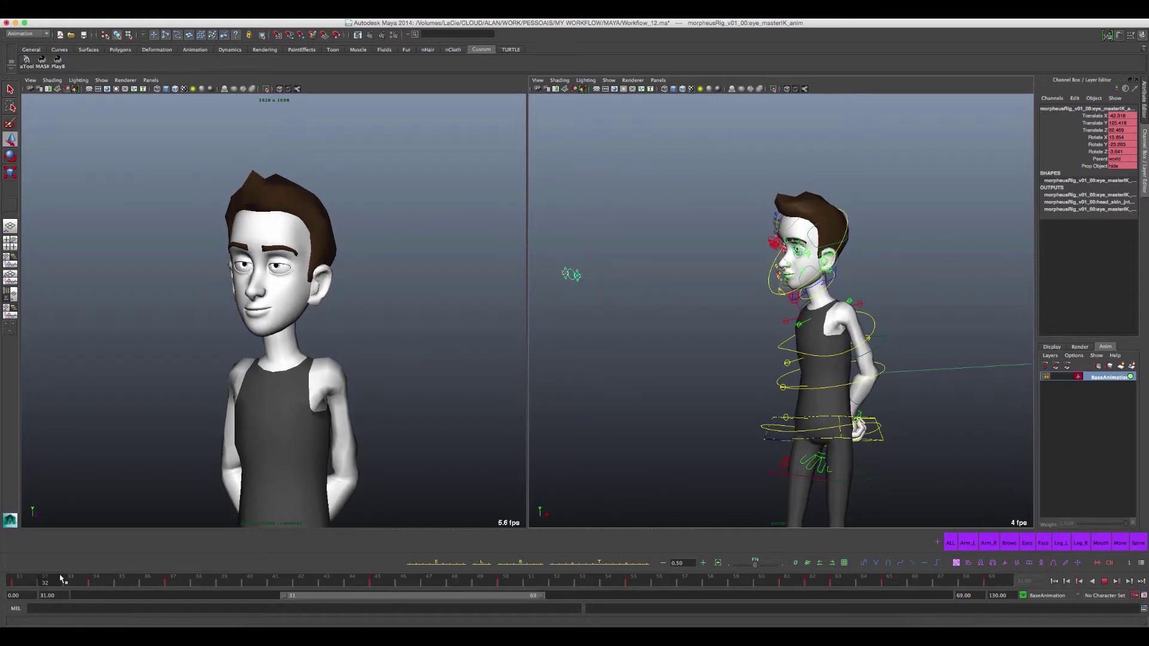
key("alt+v")
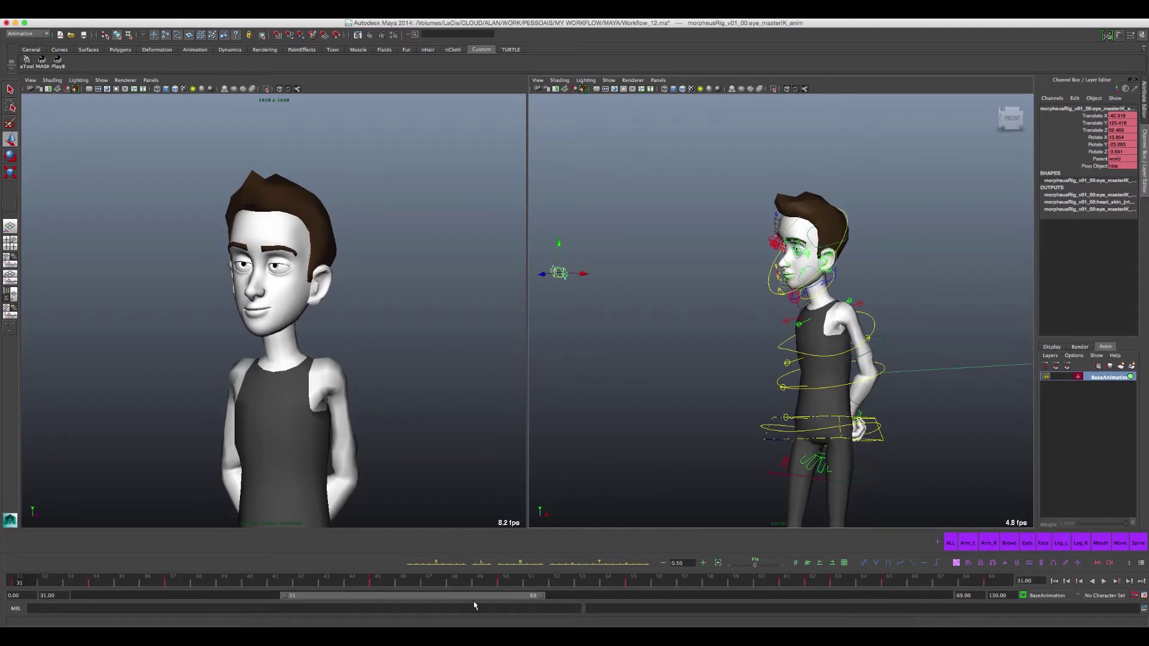
Narrow the playback range to frames 27–65 and review the playback
left_click_drag(455, 599, 429, 600)
key("alt+v")
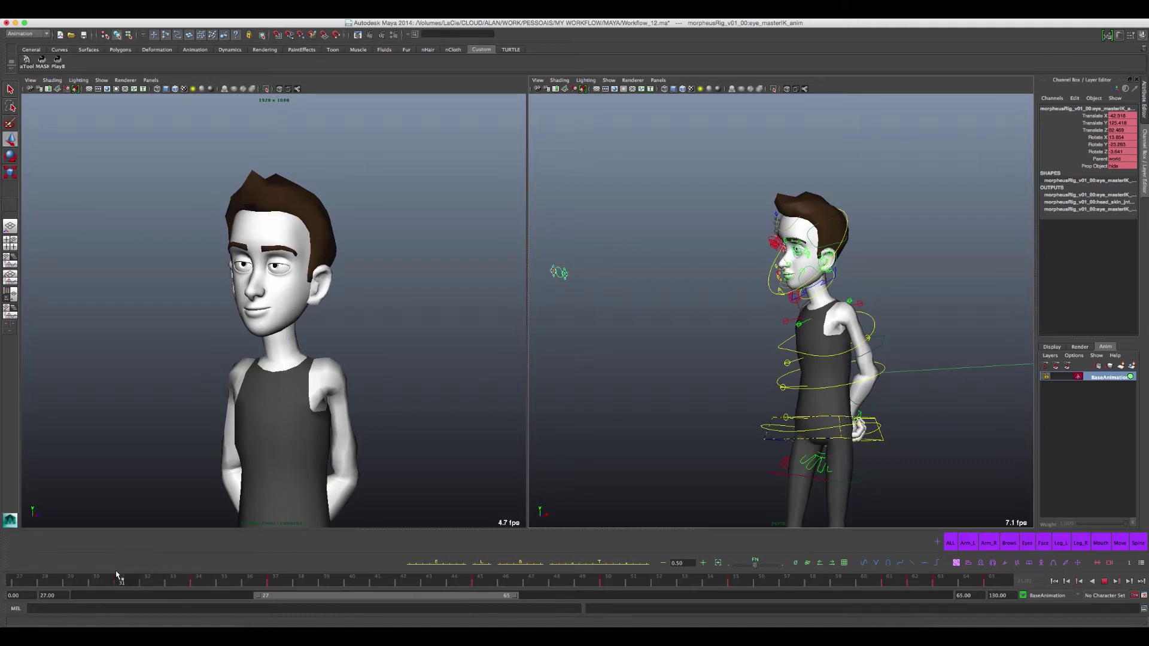
key("alt+v")
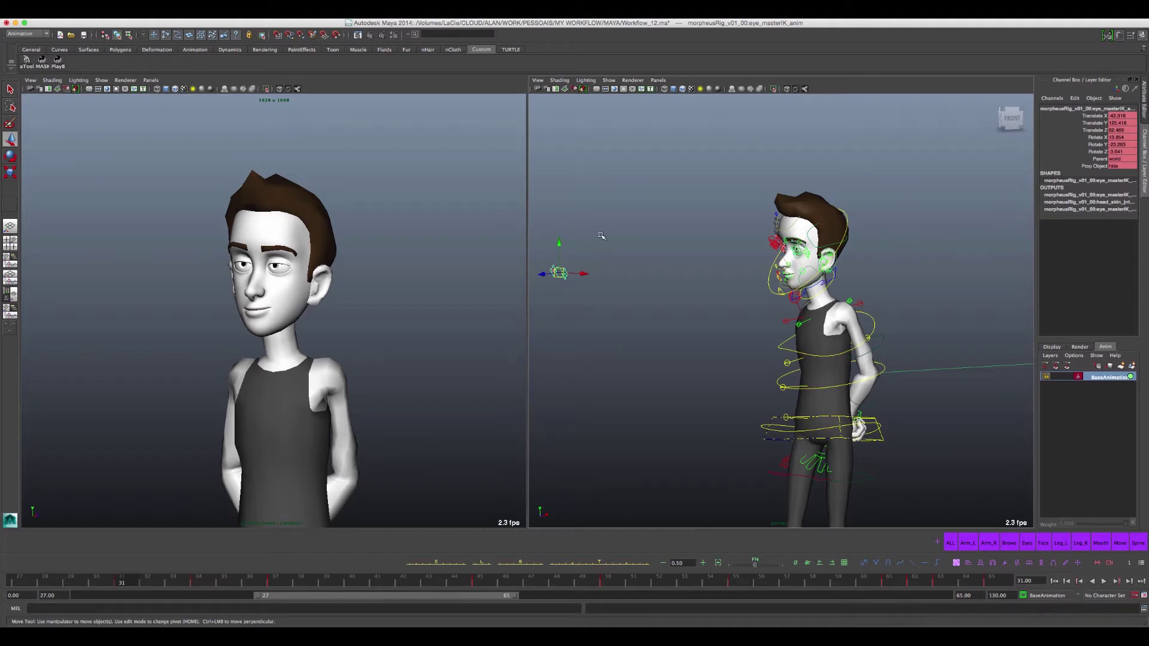
left_click(555, 272)
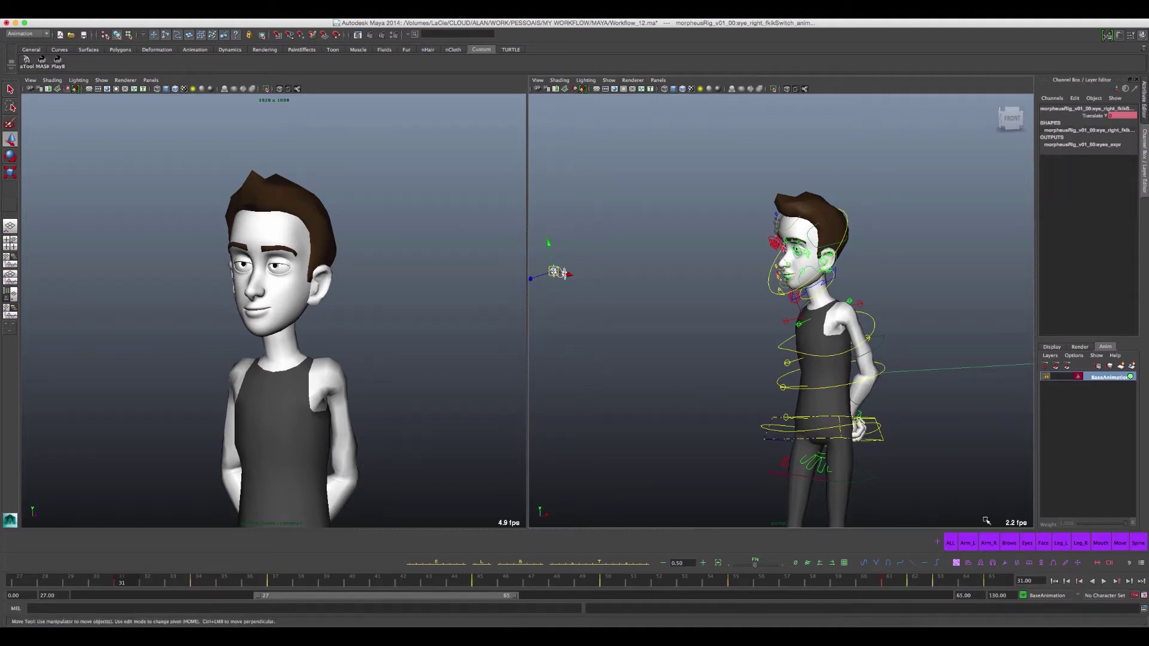
Save the right eye's FK/IK switch as a 'Target' selection set and test reselecting it
left_click(937, 543)
type("target")
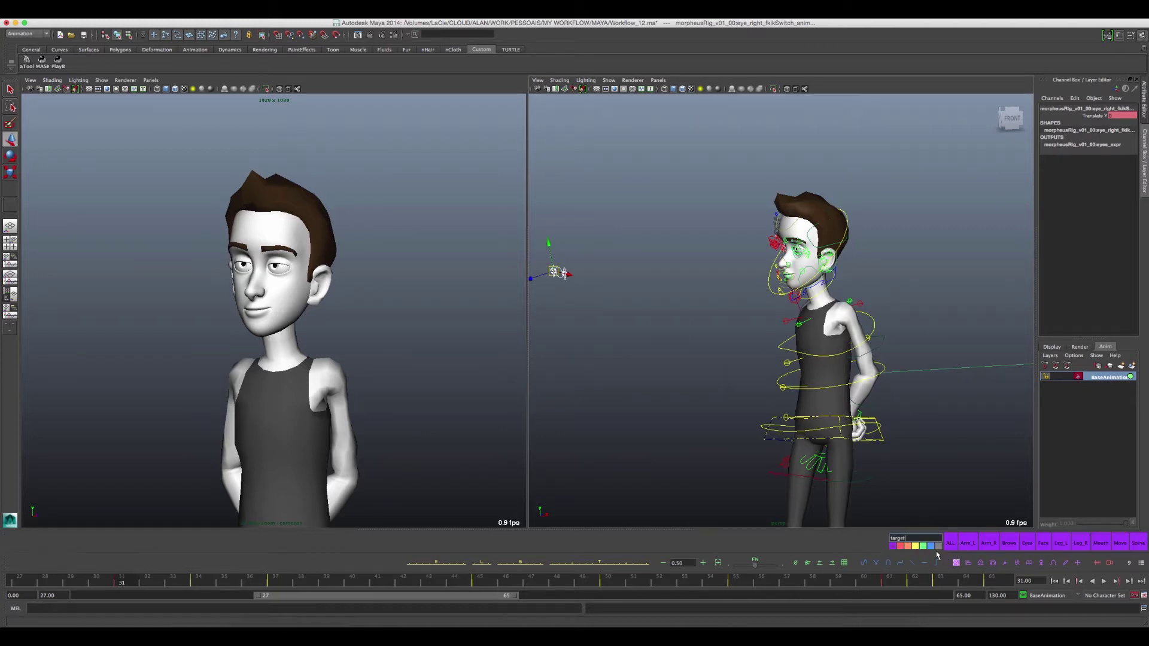
key("Return")
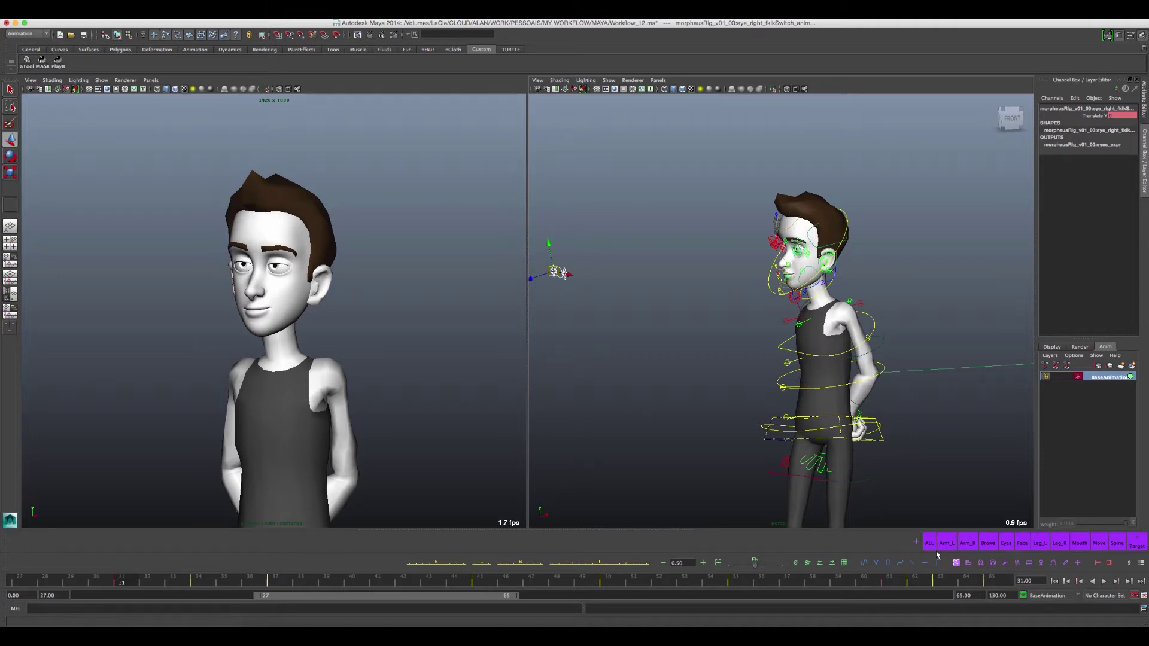
left_click(603, 292)
left_click(562, 272)
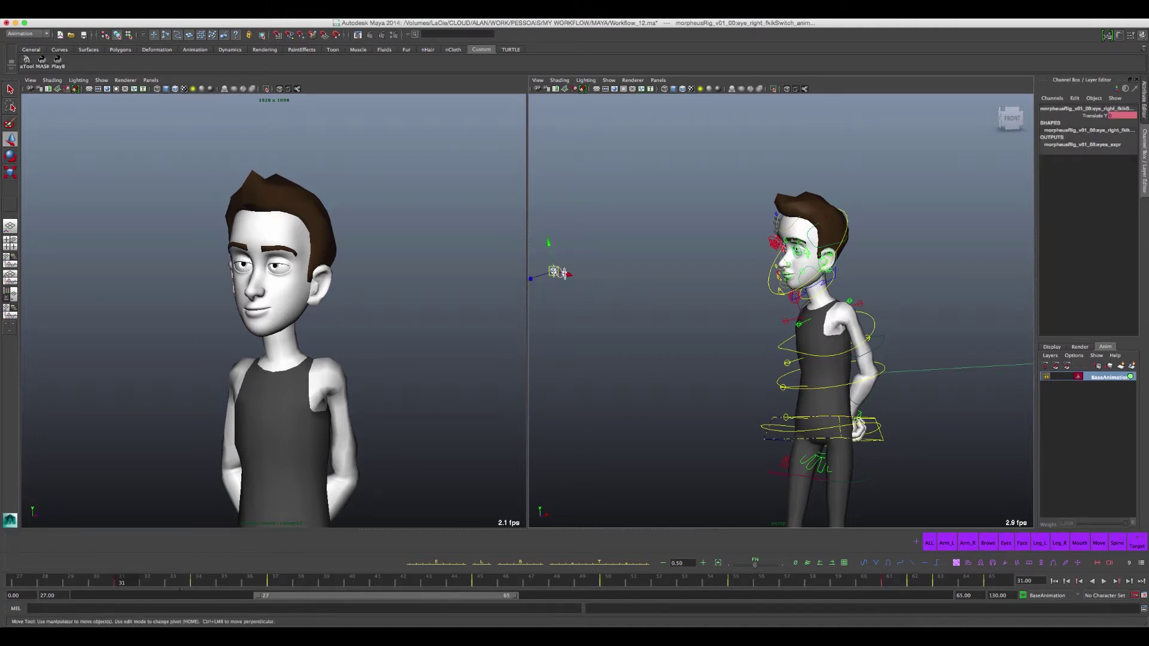
key("alt+v")
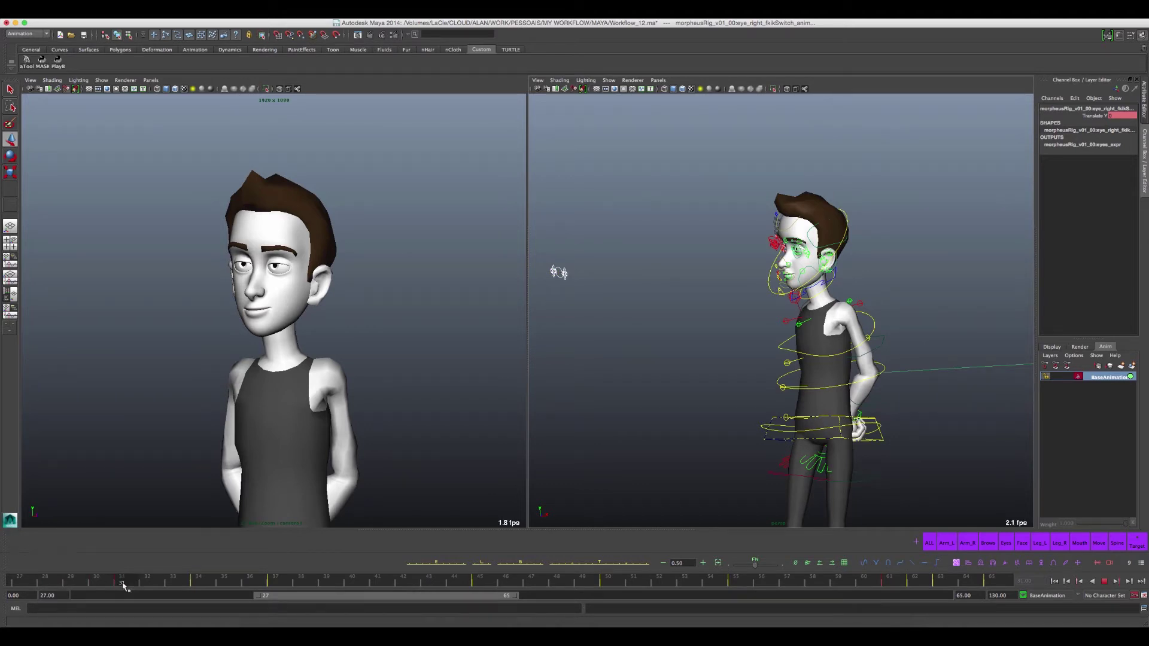
Shift the eye keys around frame 31 one frame earlier and check frames 27–30
key("alt+v")
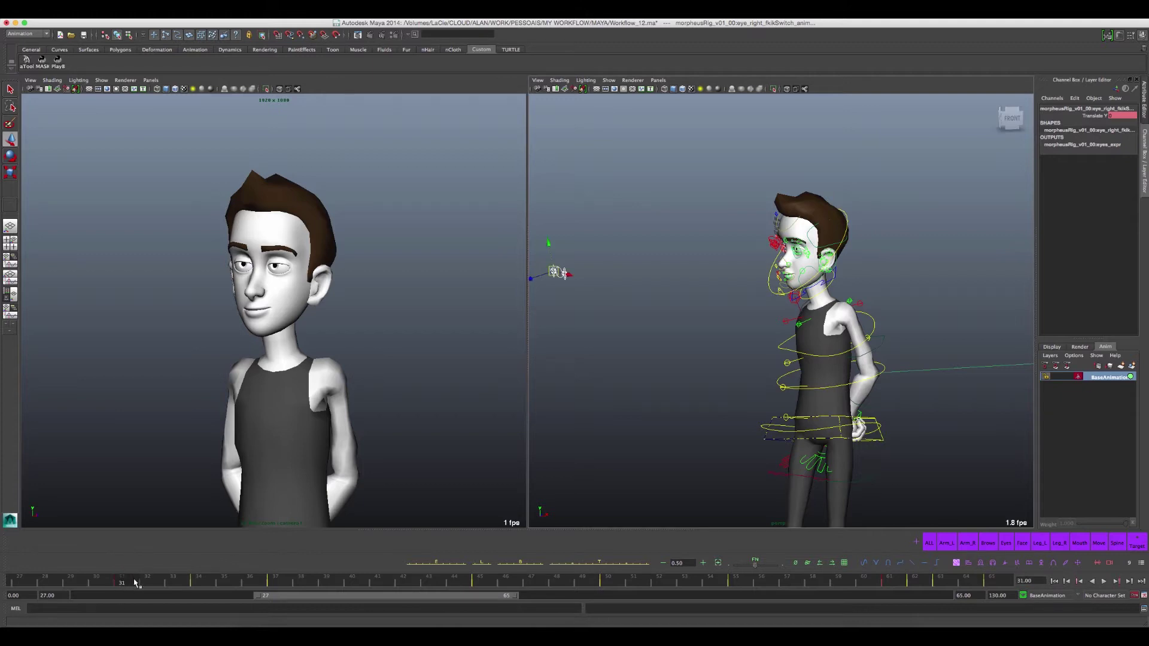
left_click(124, 584, "shift")
left_click_drag(123, 582, 106, 585)
left_click(31, 585)
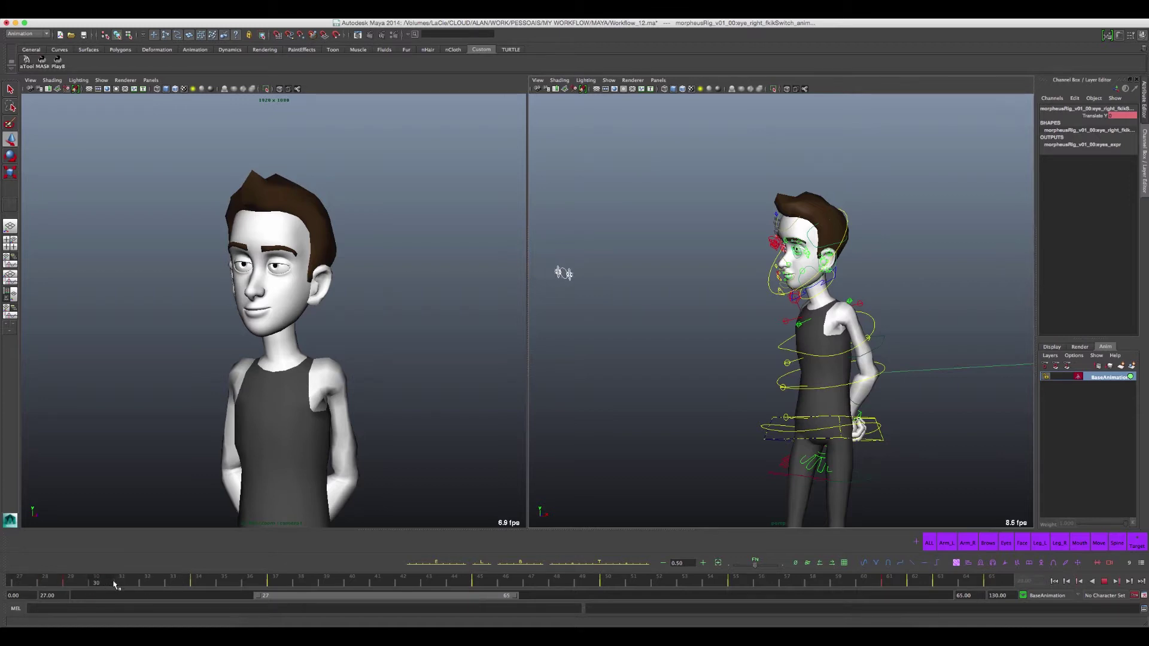
left_click(96, 585)
mouse_move(96, 585)
left_mouse_down()
mouse_move(77, 585)
mouse_move(102, 585)
left_mouse_up()
left_click(82, 587, "shift")
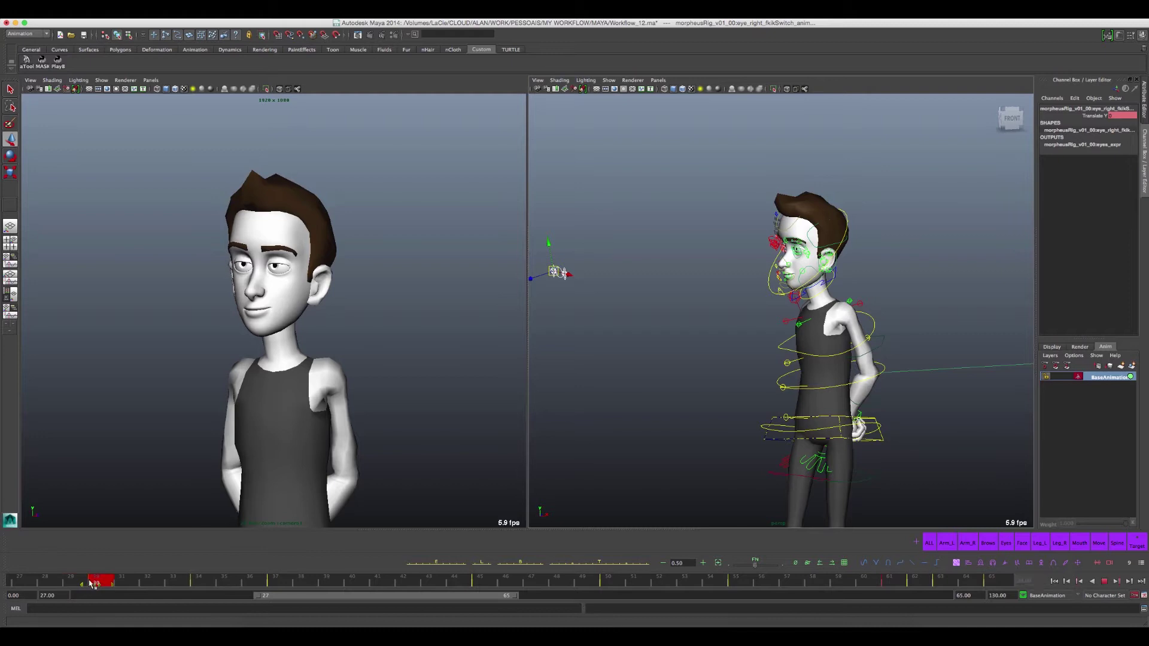
Check the poses at frames 34 and 37, then show all eye curves in the Graph Editor
left_click(197, 583)
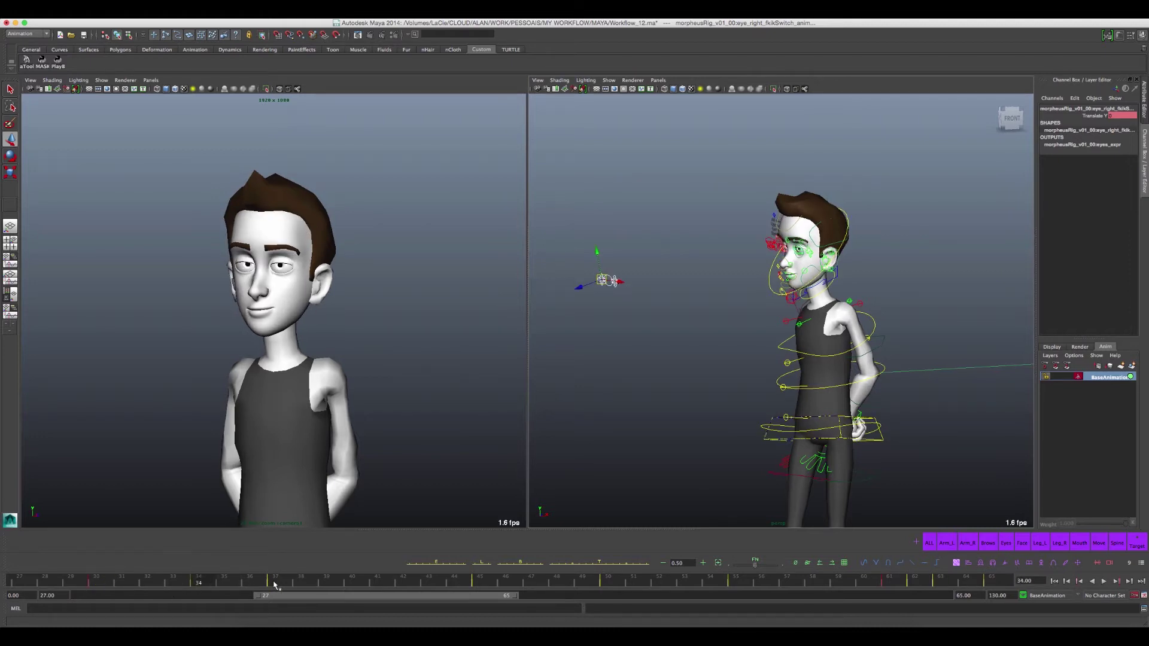
left_click(275, 584)
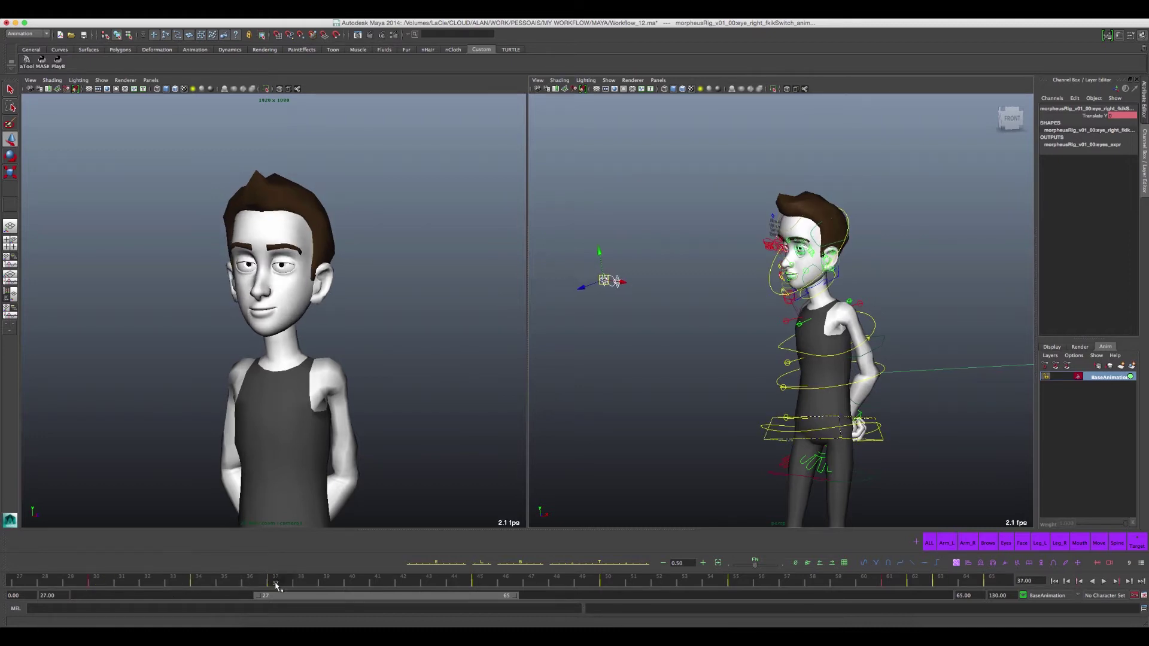
left_click(213, 580)
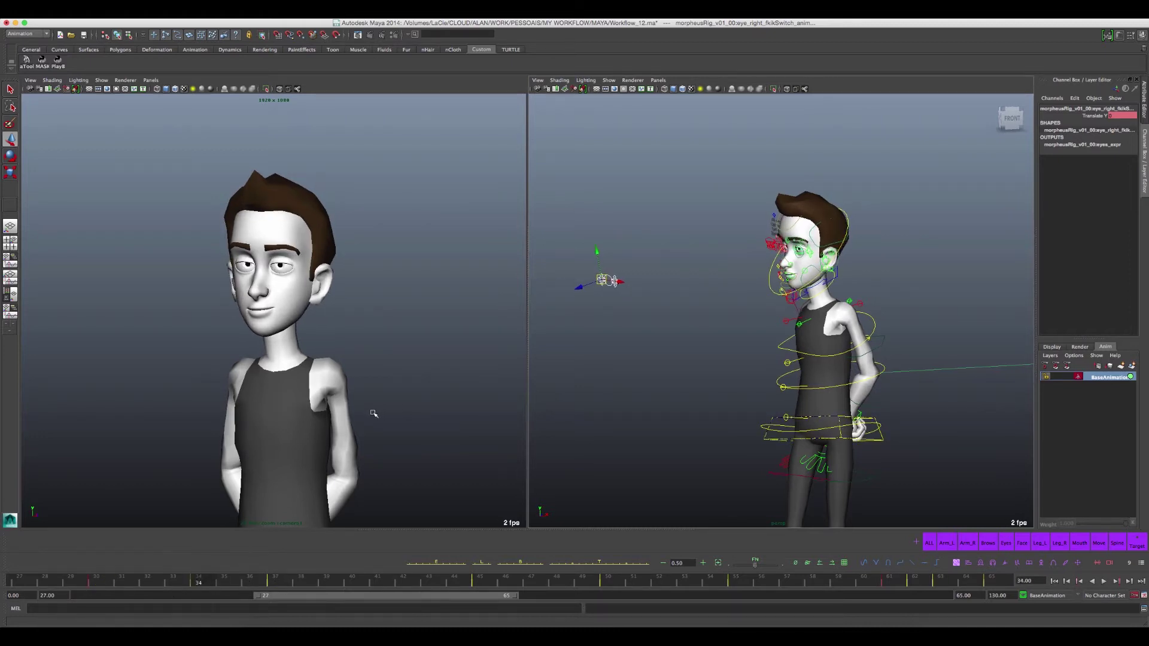
key("g")
key("a")
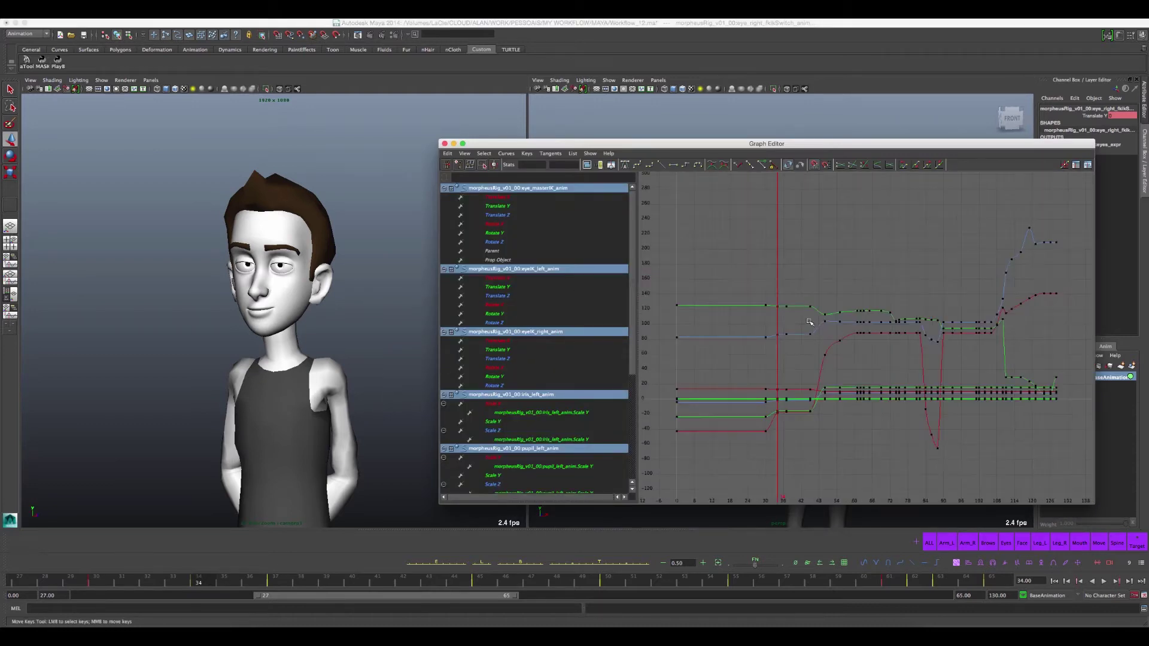
Zoom the Graph Editor onto the eye curves and check frames 37 and 45
mouse_move(781, 363)
right_mouse_down("alt")
mouse_move(789, 411)
mouse_move(772, 252)
right_mouse_up("alt")
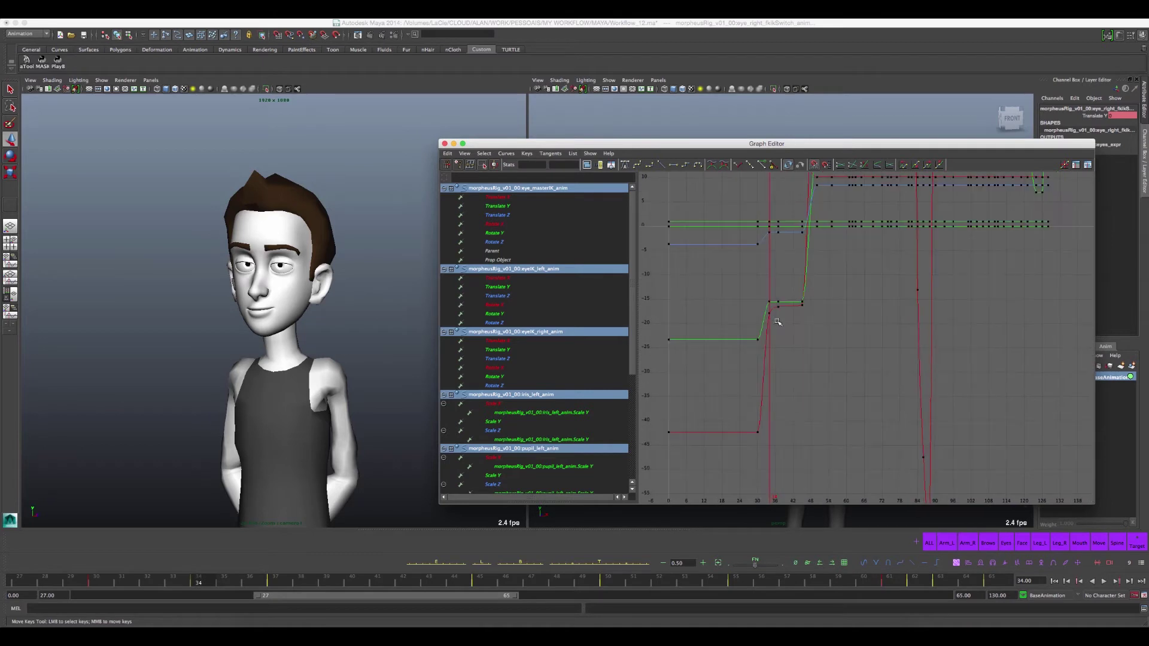
right_click_drag(772, 251, 803, 283, "alt")
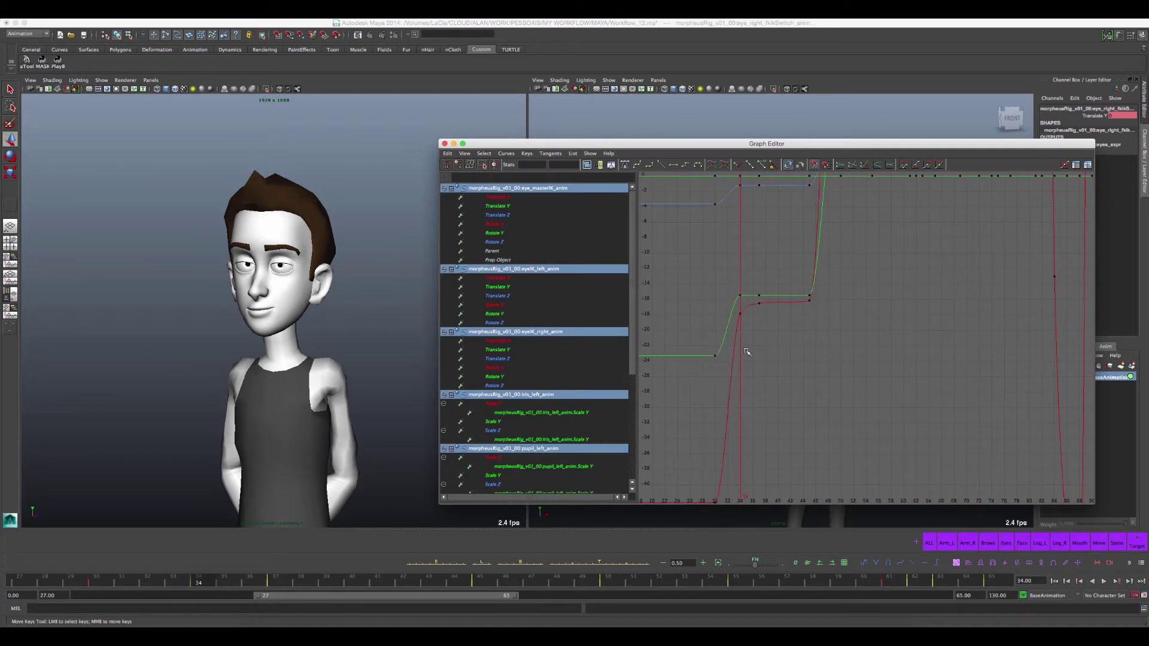
left_click(275, 583)
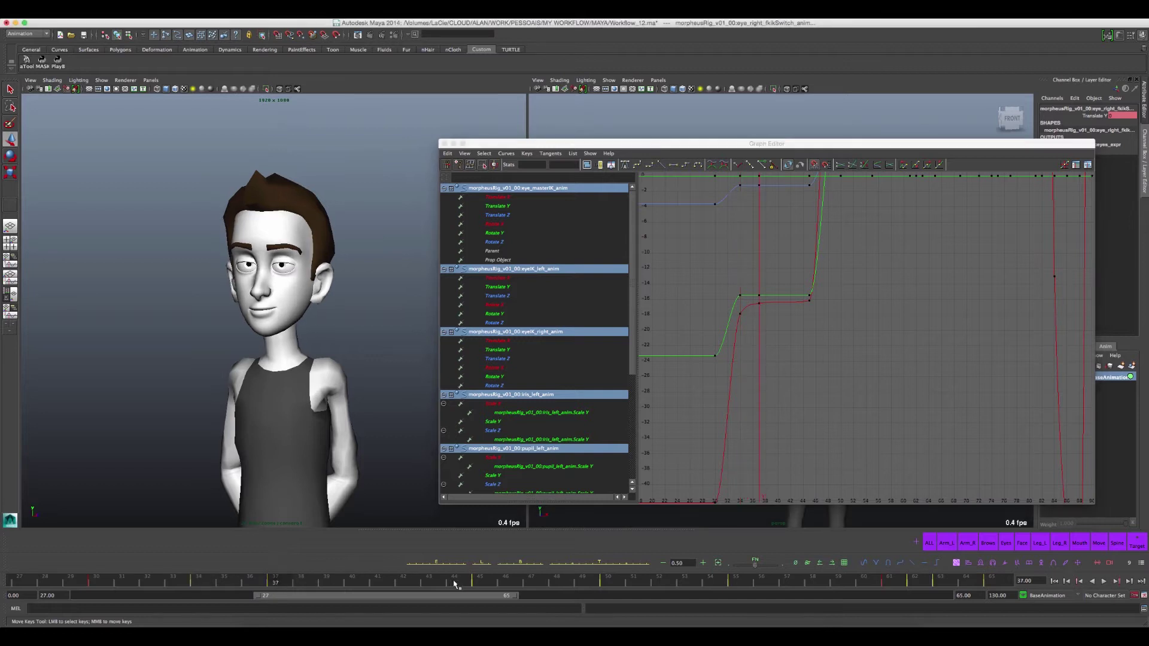
left_click(483, 579)
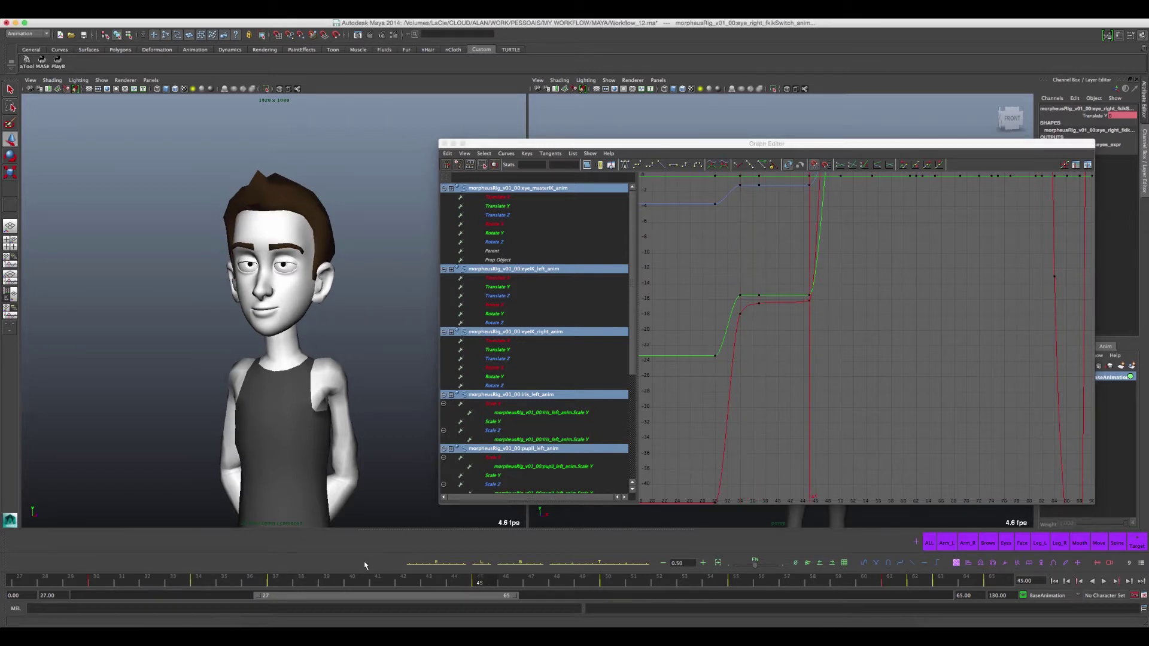
Make the keys from frames 33–39 copy the next key's value, then review frames 34 back to 32
left_click_drag(317, 581, 172, 581, "shift")
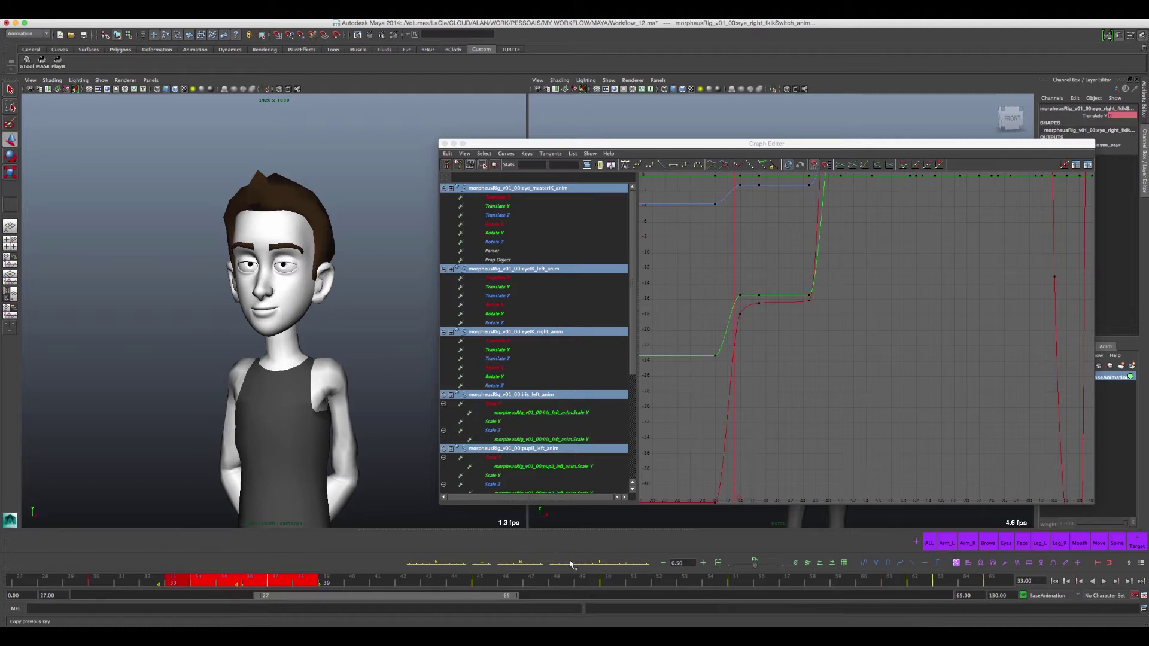
left_click(628, 566)
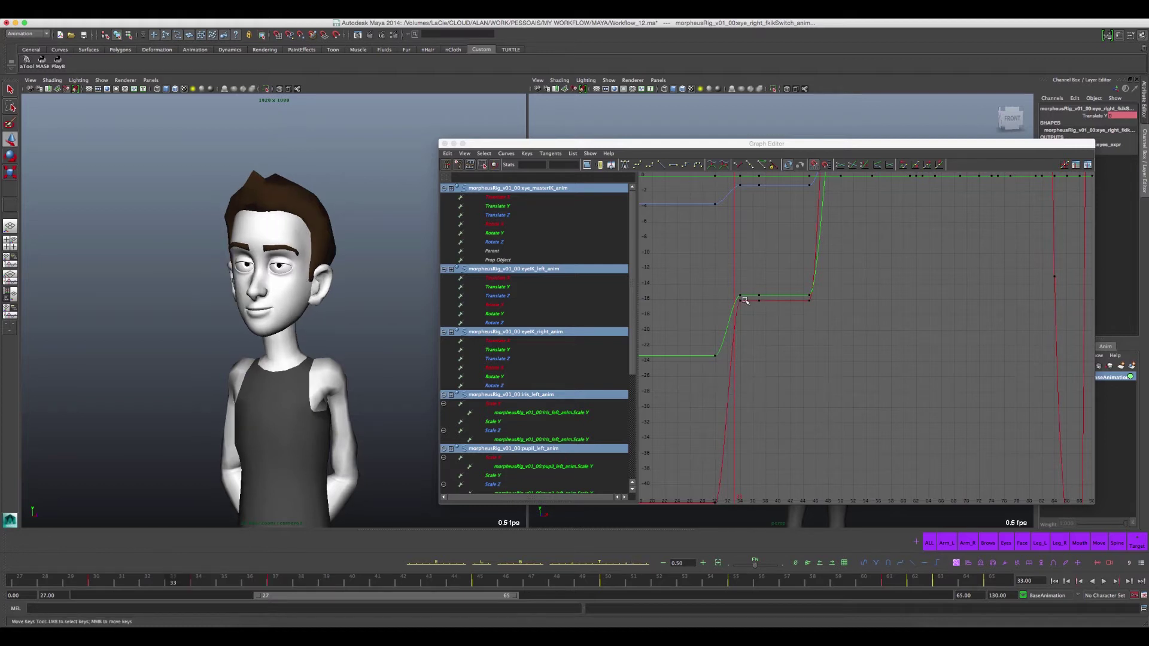
left_click(201, 585)
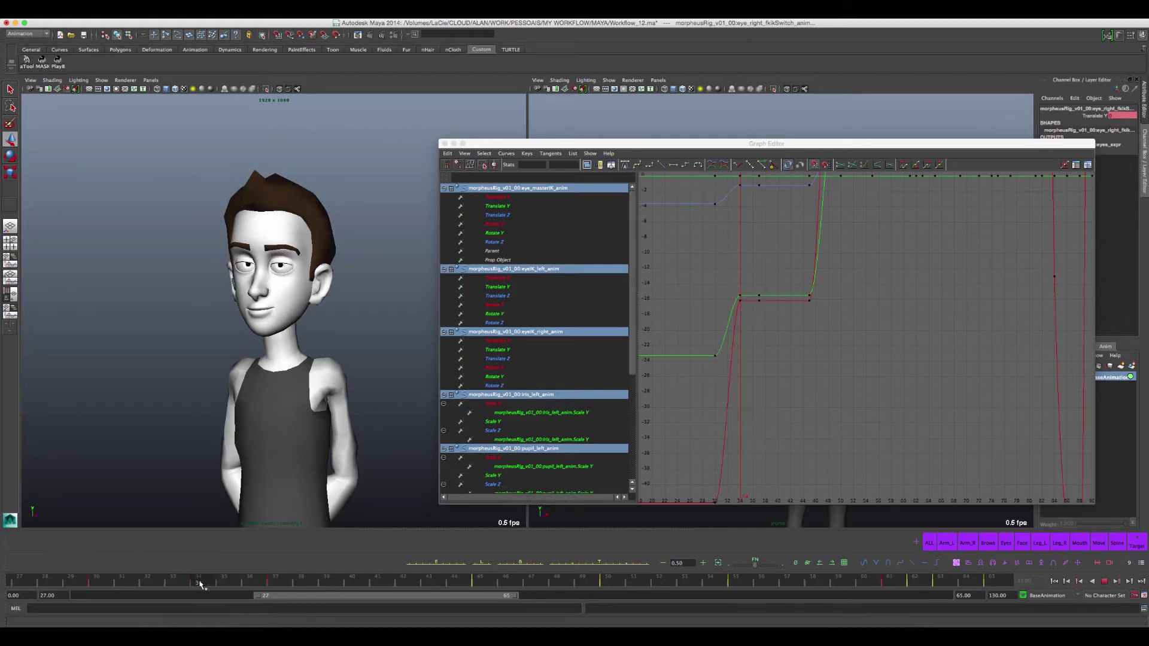
mouse_move(200, 583)
left_mouse_down()
mouse_move(502, 605)
mouse_move(114, 600)
mouse_move(110, 588)
left_mouse_up()
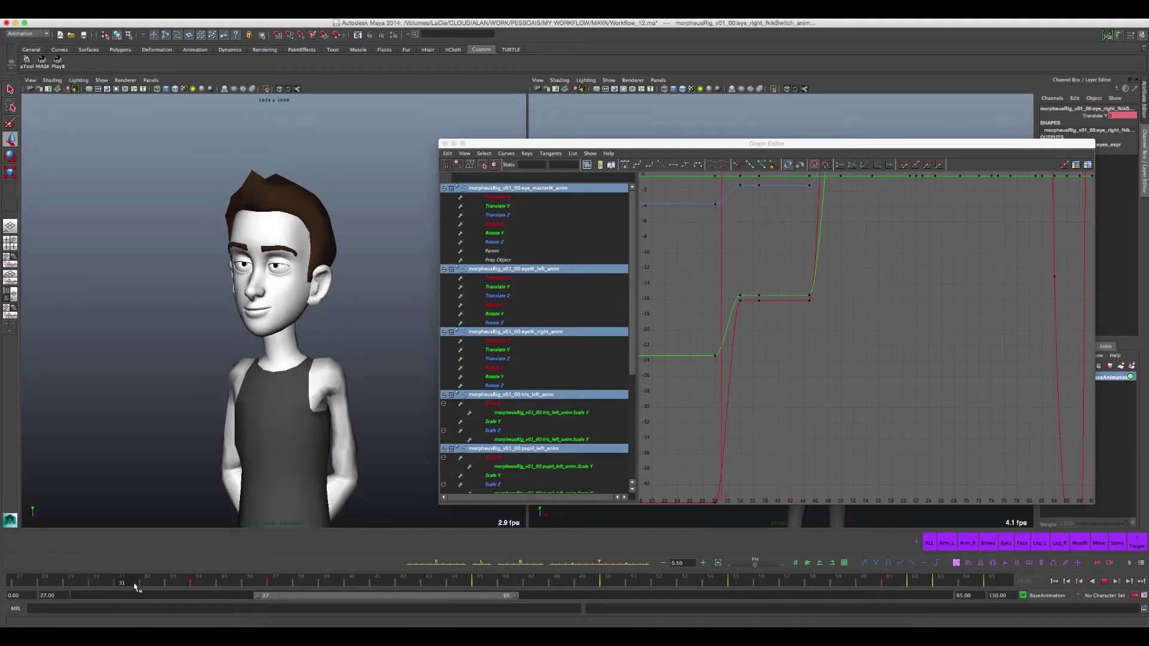
mouse_move(718, 350)
right_mouse_down("alt")
mouse_move(784, 292)
mouse_move(803, 300)
mouse_move(802, 328)
mouse_move(777, 351)
mouse_move(791, 348)
right_mouse_up("alt")
middle_click_drag(792, 348, 823, 281, "alt")
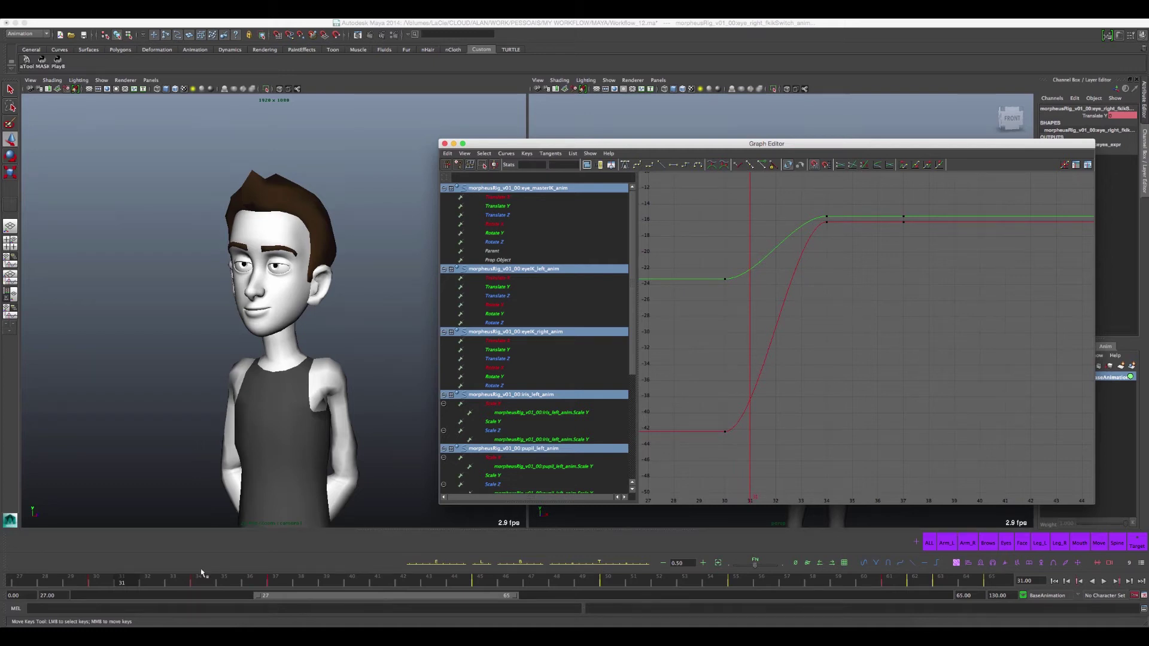
mouse_move(124, 585)
left_mouse_down()
mouse_move(99, 586)
mouse_move(129, 588)
left_mouse_up()
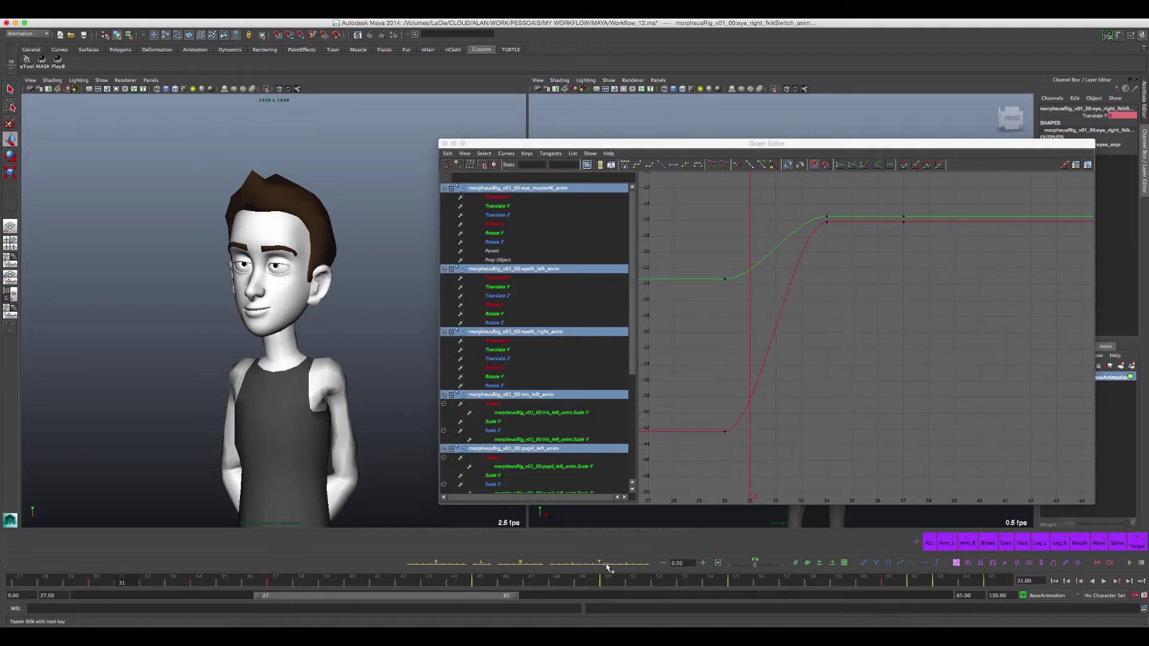
left_click(614, 566)
mouse_move(122, 583)
left_mouse_down()
mouse_move(99, 584)
mouse_move(147, 584)
left_mouse_up()
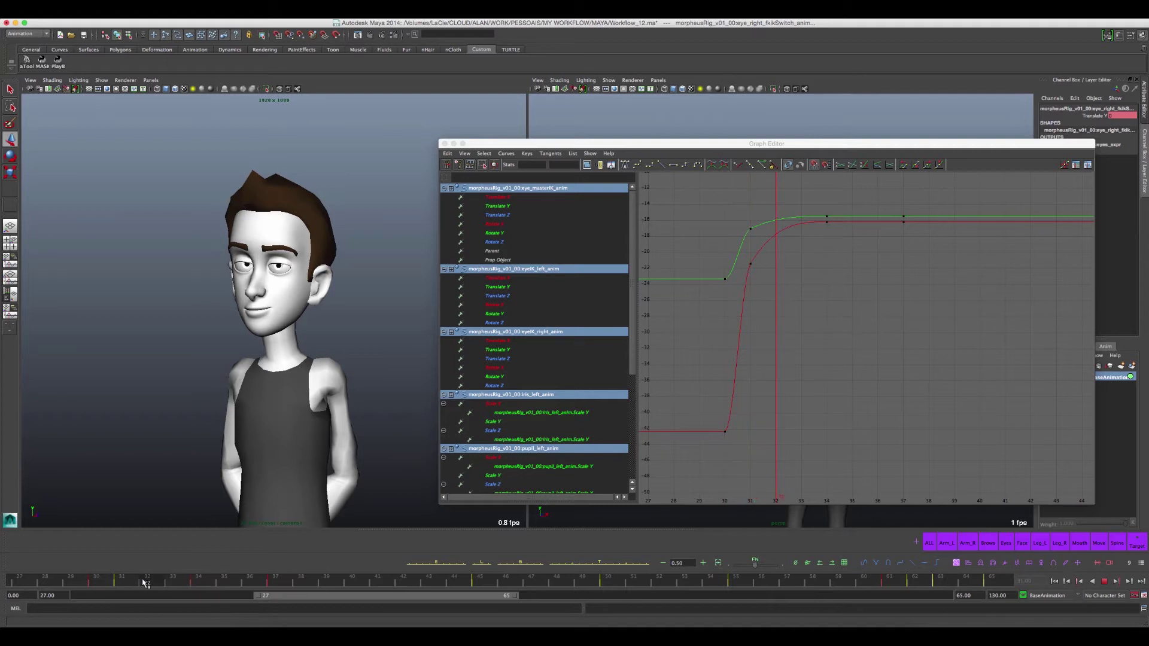
left_click(620, 564)
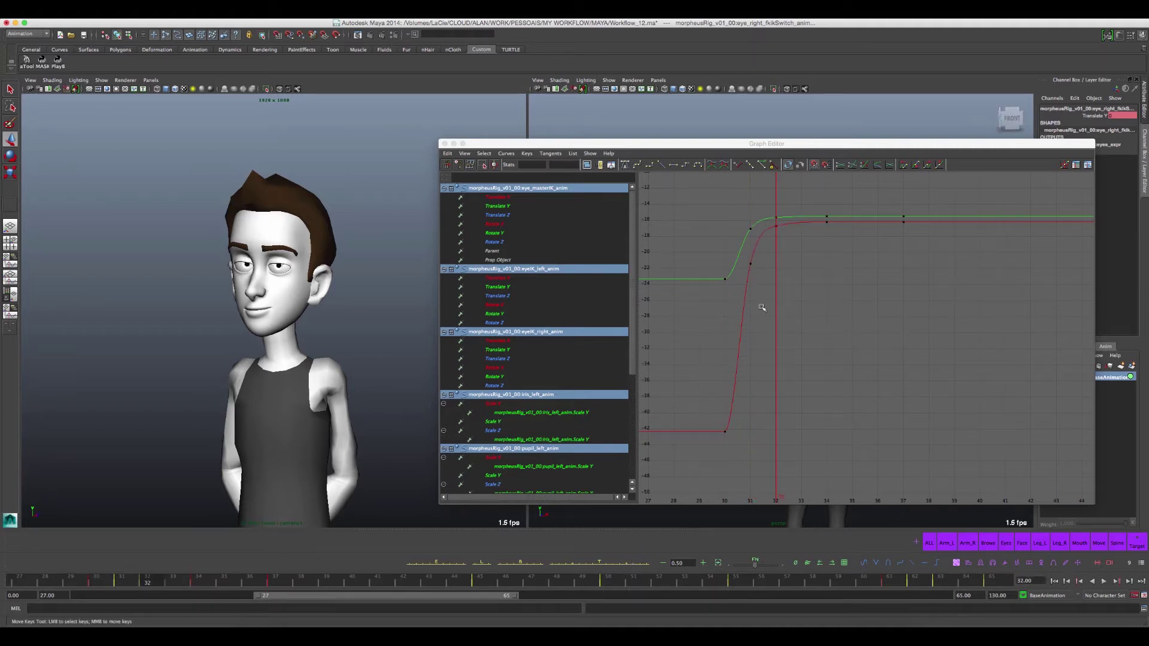
mouse_move(147, 583)
left_mouse_down()
mouse_move(128, 590)
mouse_move(217, 583)
mouse_move(147, 598)
left_mouse_up()
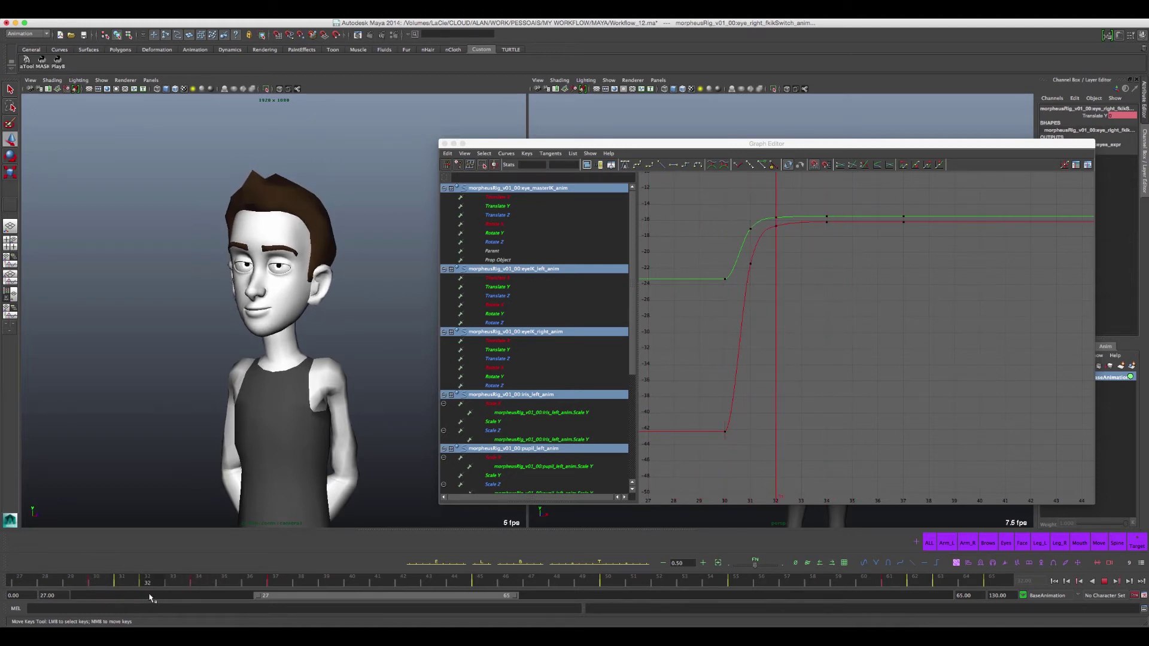
mouse_move(152, 598)
left_mouse_down()
mouse_move(215, 591)
mouse_move(31, 592)
left_mouse_up()
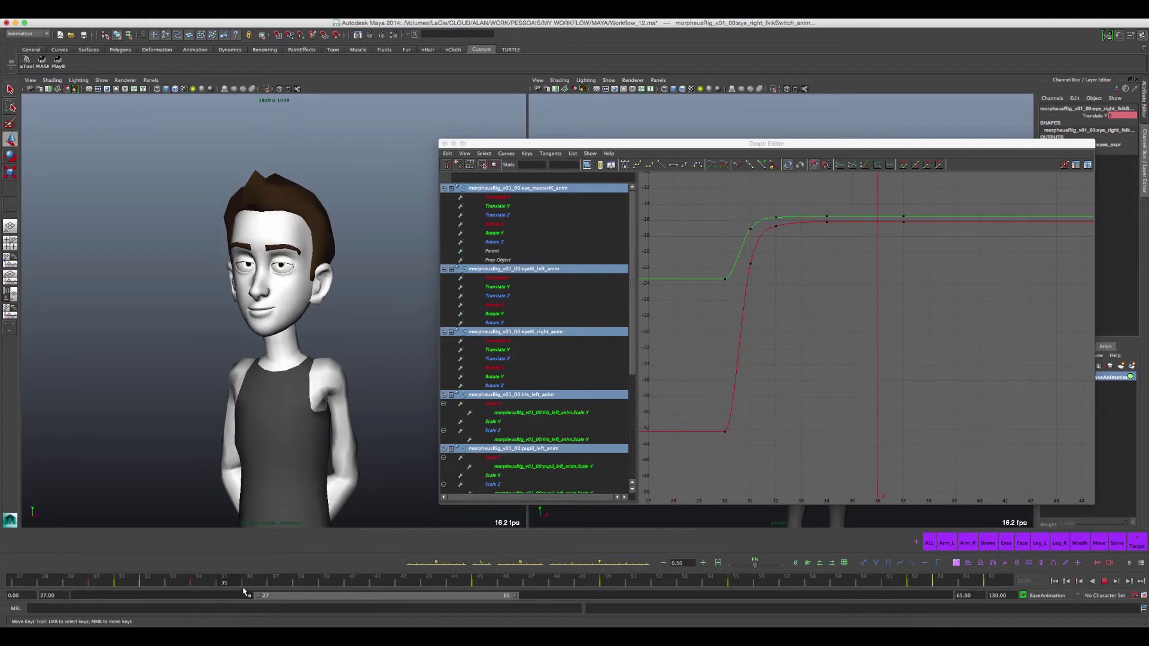
mouse_move(32, 592)
left_mouse_down()
mouse_move(390, 600)
mouse_move(287, 578)
mouse_move(455, 579)
mouse_move(300, 579)
mouse_move(377, 580)
left_mouse_up()
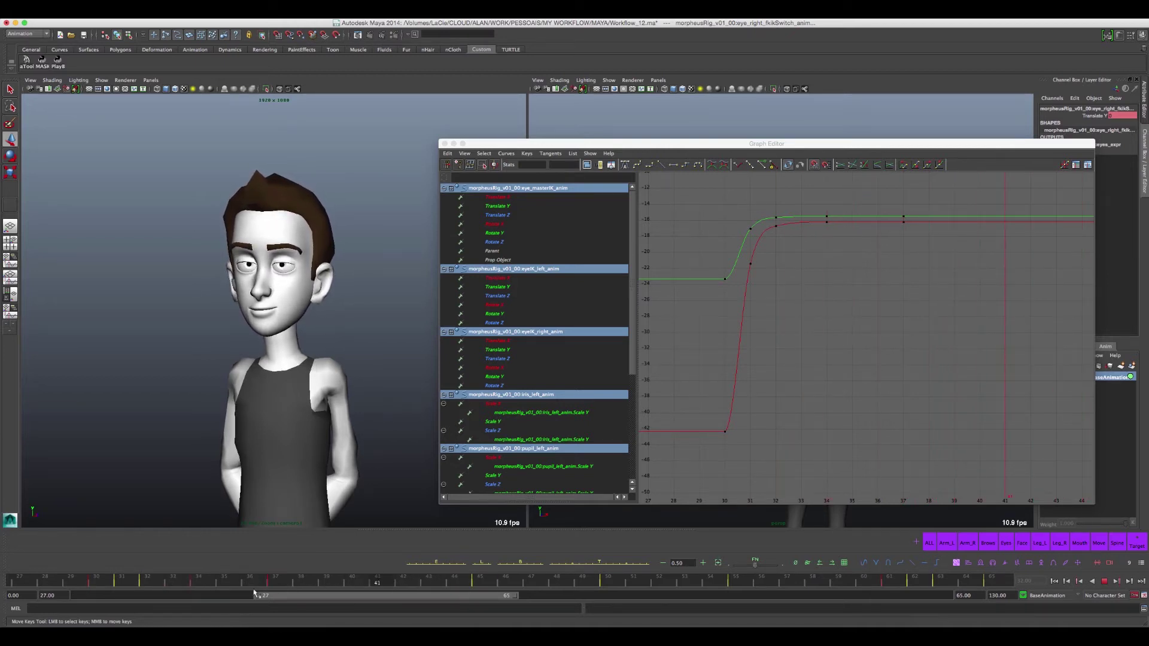
mouse_move(554, 601)
left_mouse_down()
mouse_move(770, 596)
mouse_move(836, 578)
mouse_move(96, 592)
mouse_move(281, 592)
left_mouse_up()
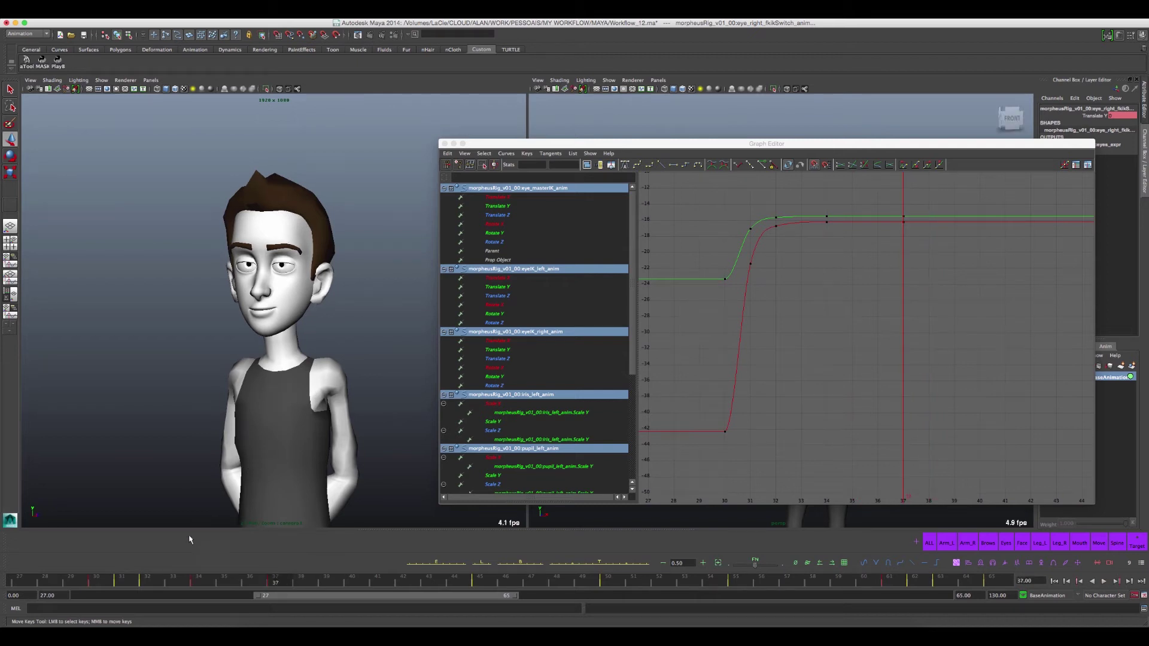
left_click_drag(134, 578, 172, 586, "shift")
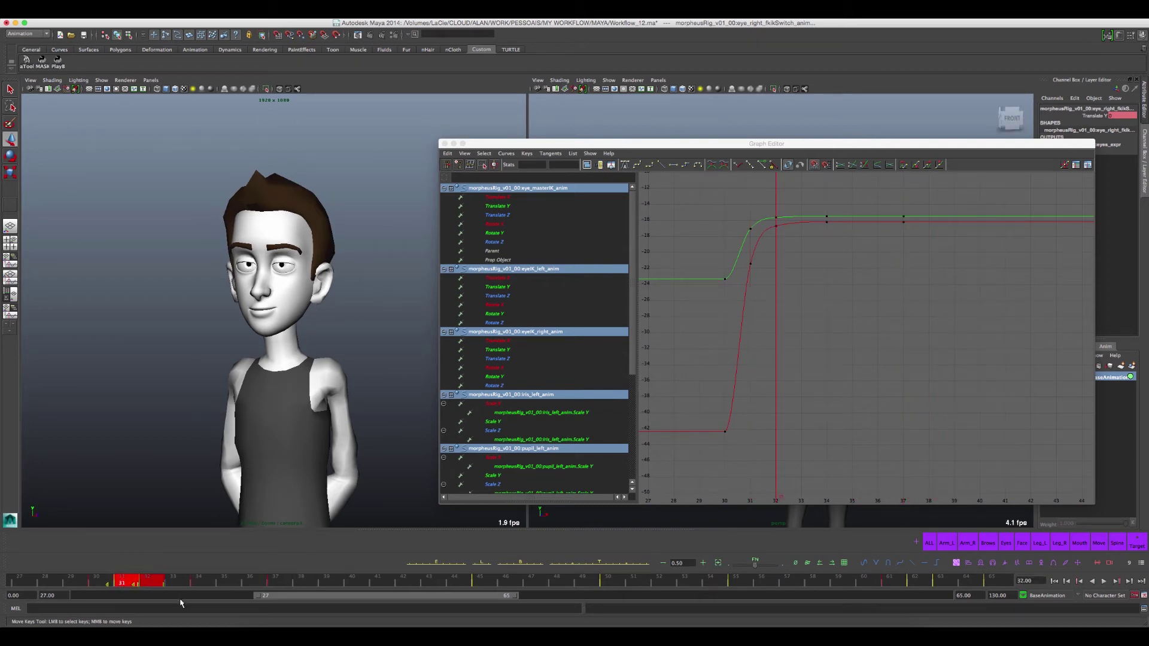
Delete the eye keys at frames 31 and 32 and review the move through frames 34–37
key("Delete")
left_click(197, 585)
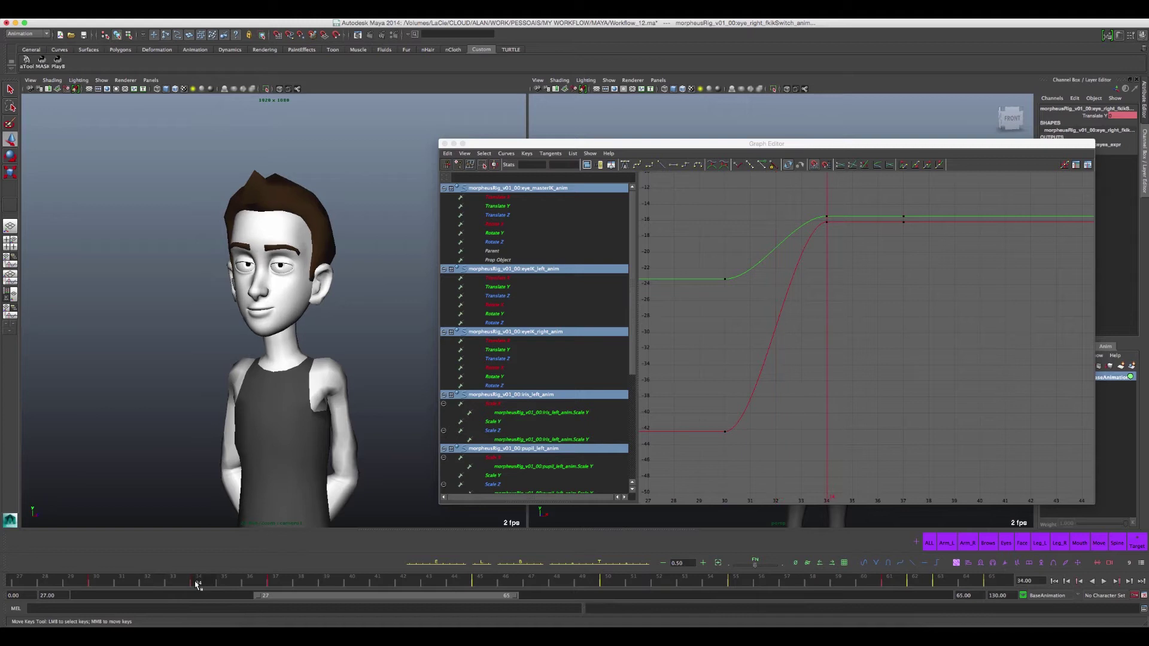
left_click(275, 585)
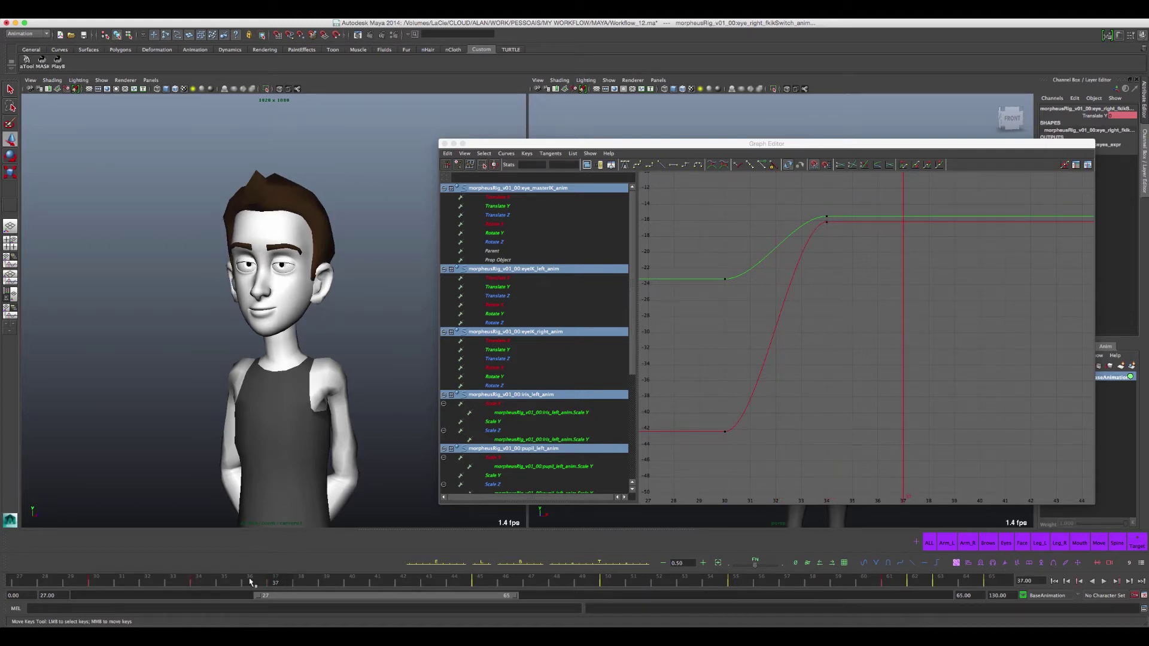
left_click(201, 584)
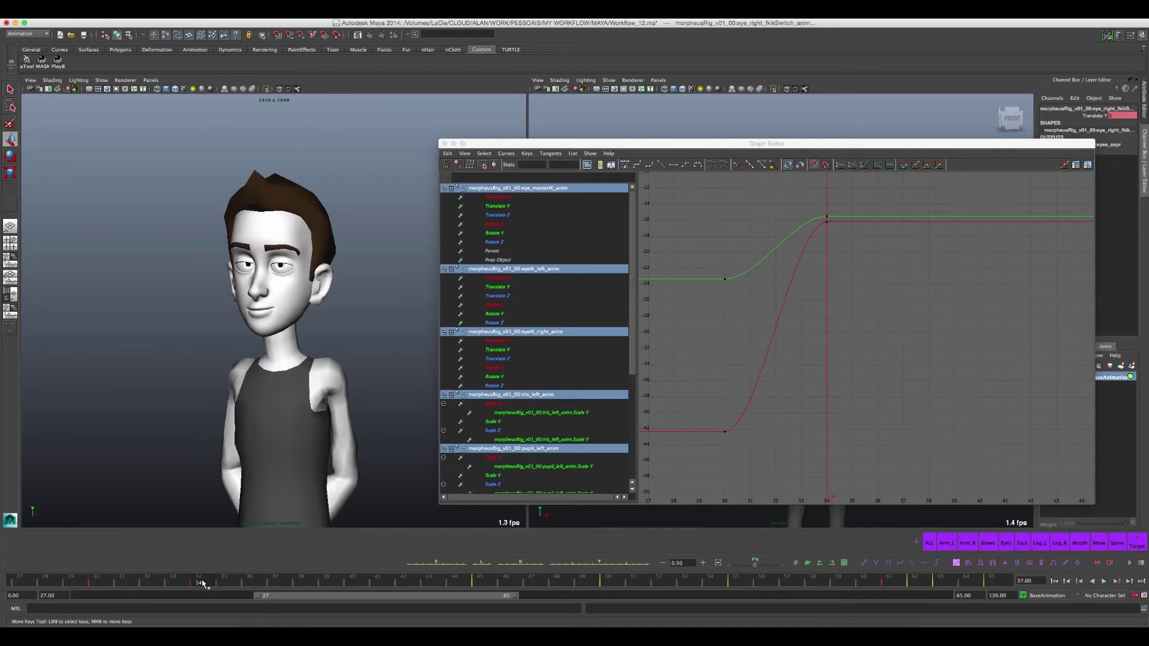
key("alt+v")
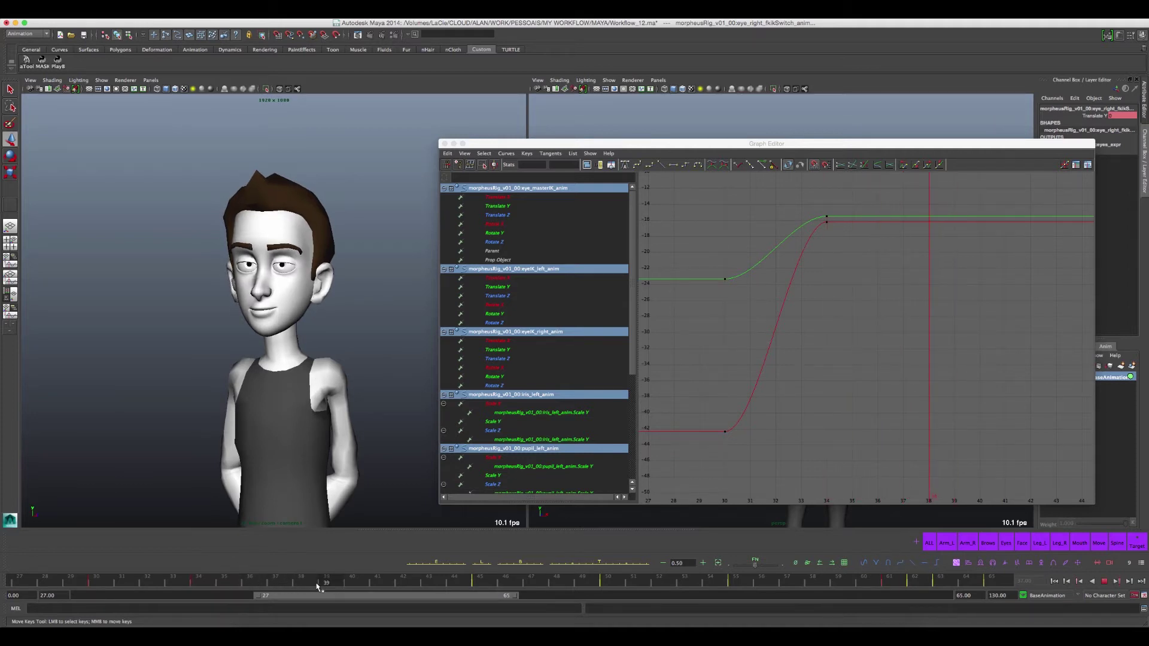
left_click(202, 580)
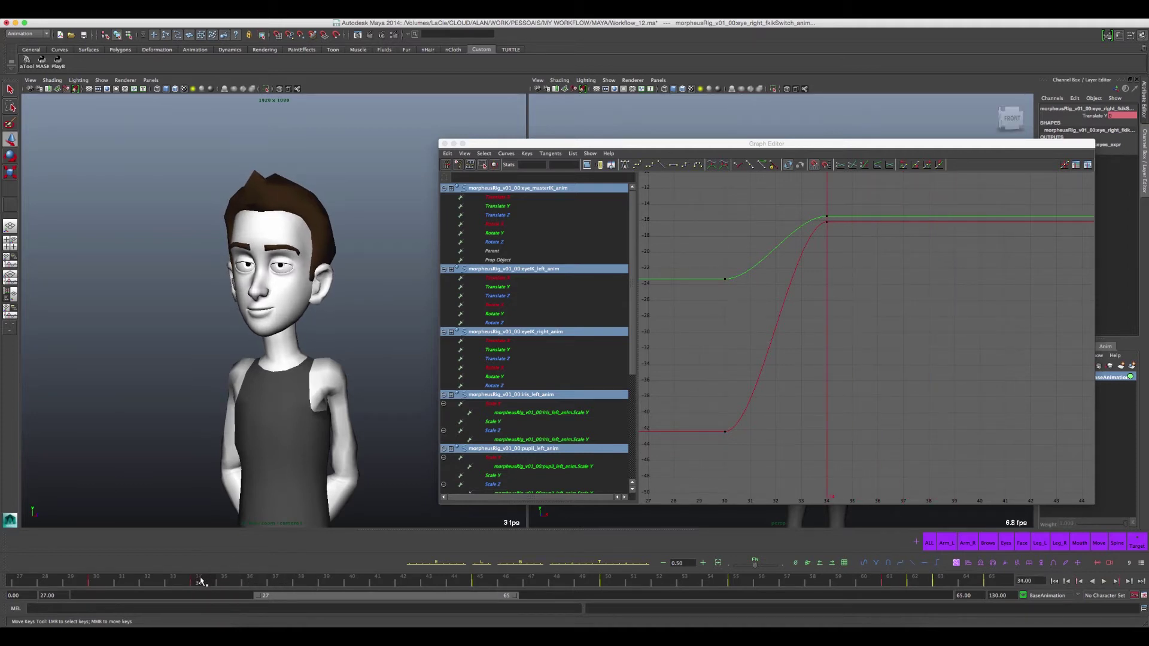
Tween the frame 34 keys toward the next key and key a held eye pose at frame 38
left_click(606, 566)
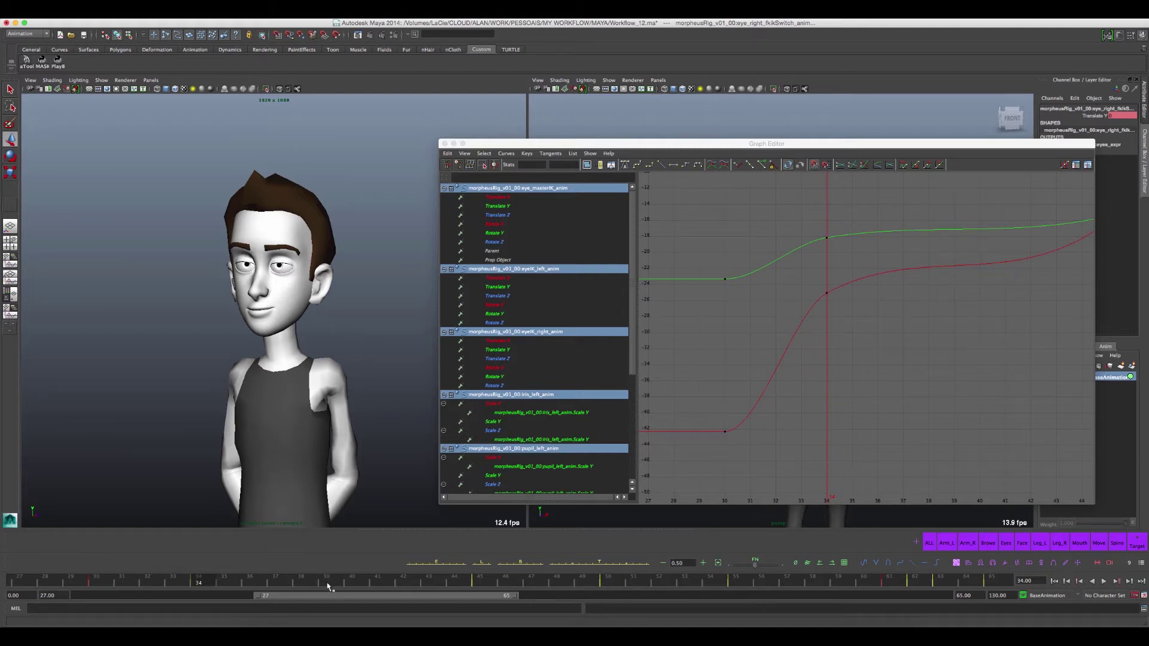
left_click(301, 584)
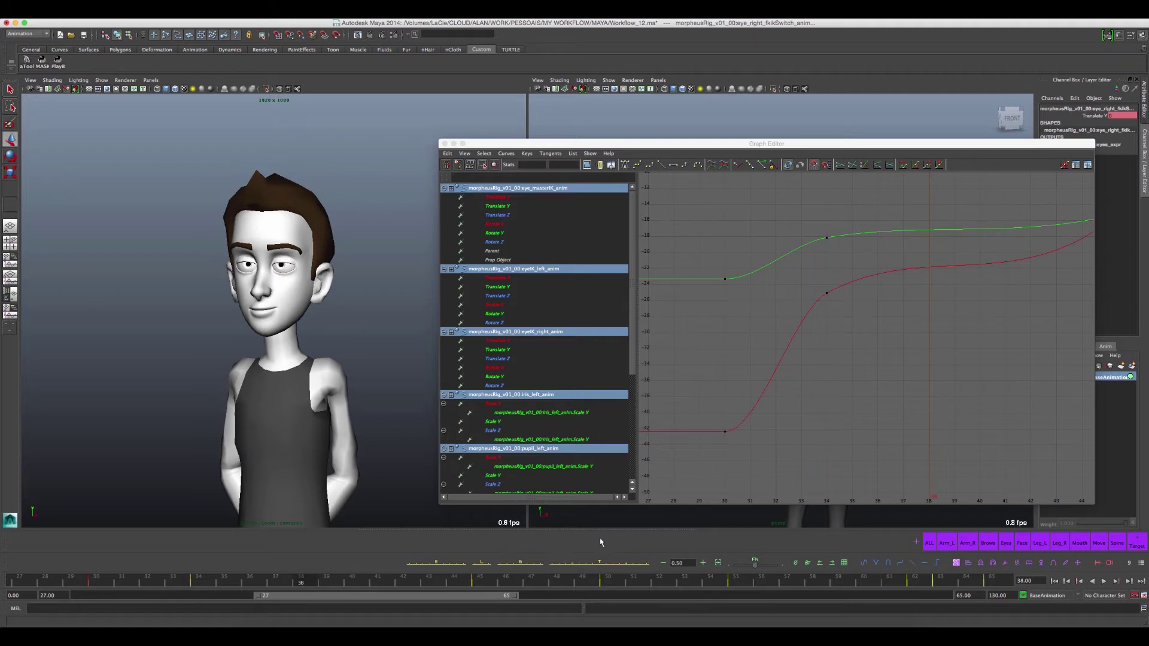
key("s")
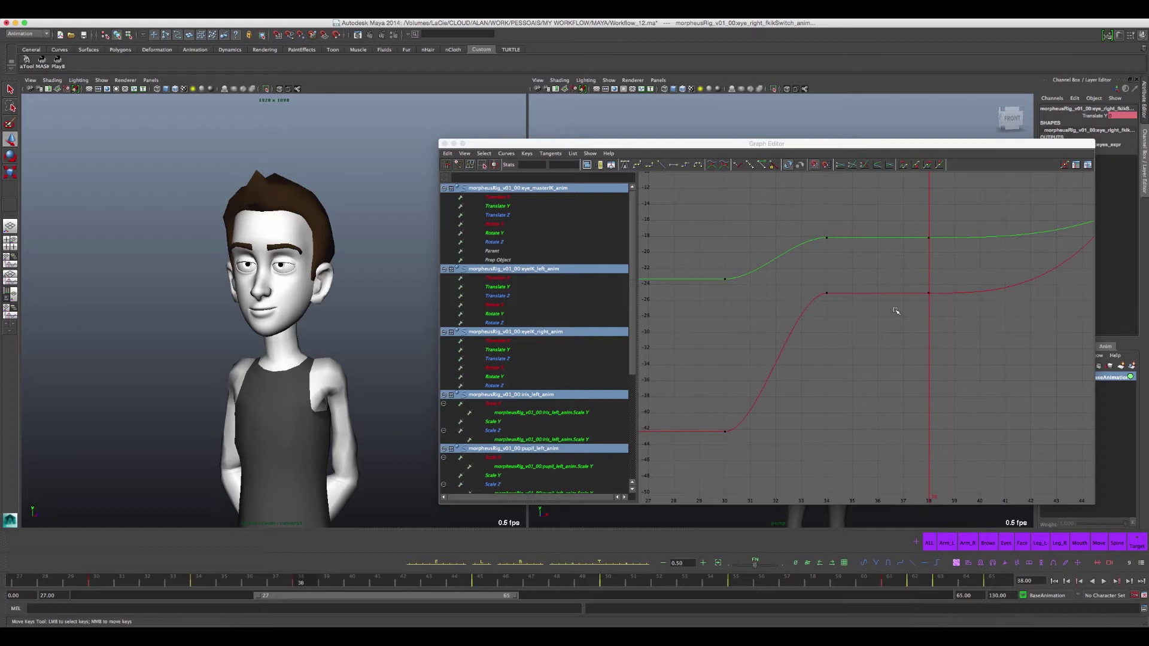
key("alt+v")
key("alt+v")
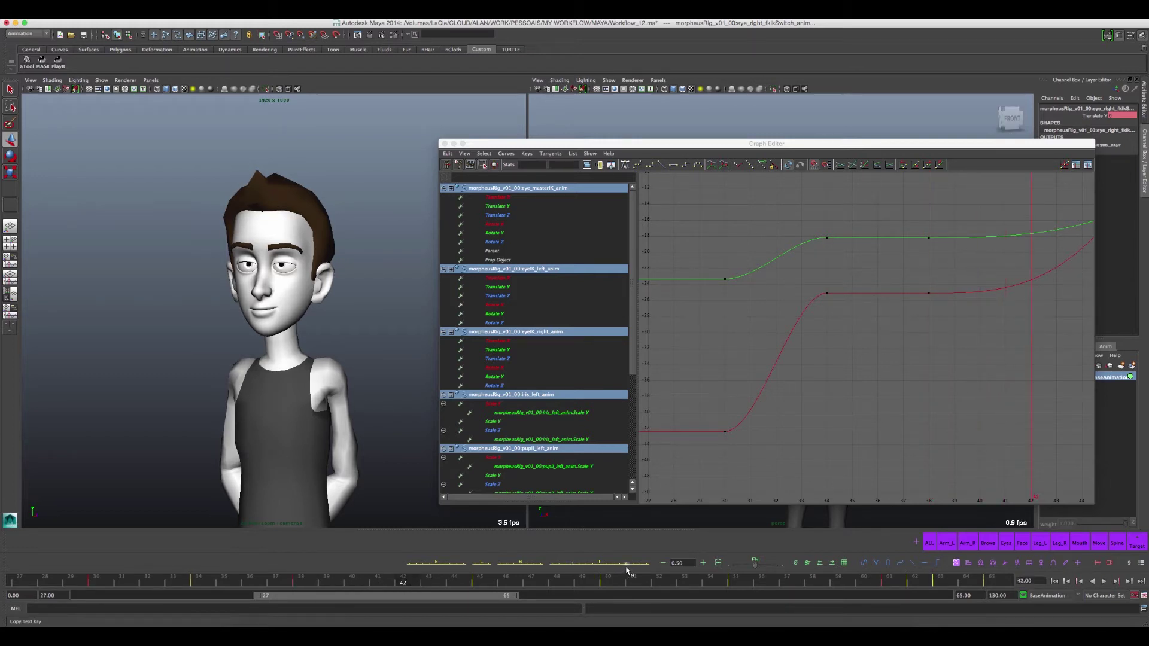
Key the eye pose at frame 42 and add breakdown keys at frames 31 and 32
key("s")
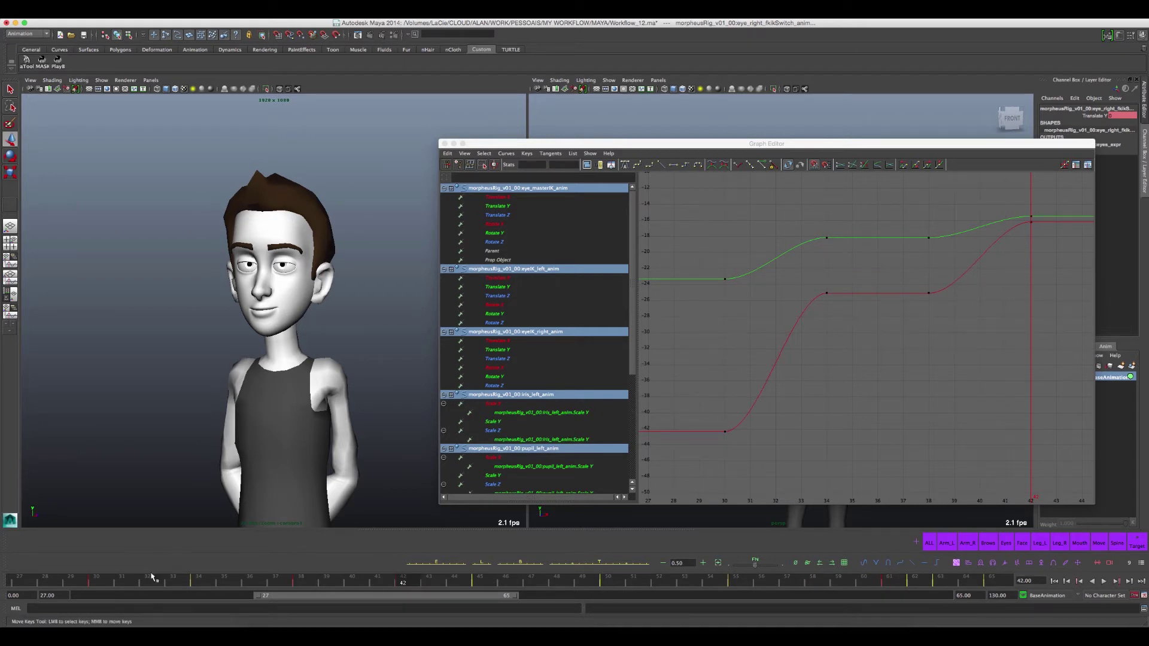
left_click_drag(153, 573, 123, 581)
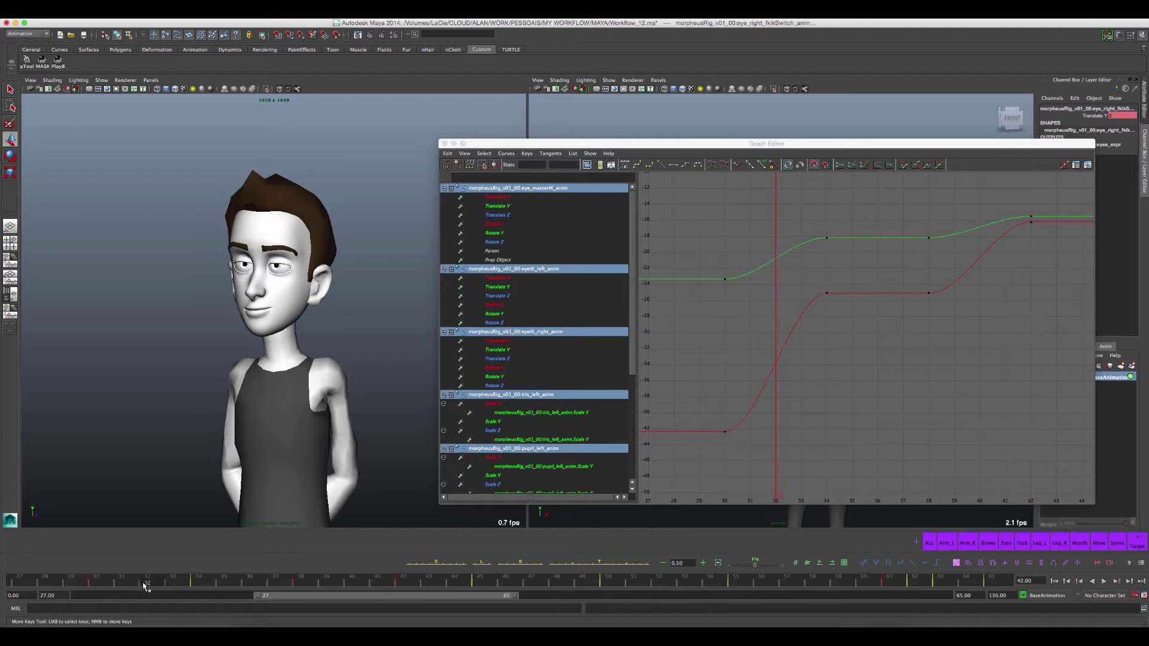
left_click(610, 563)
key("alt+period")
left_click(622, 563)
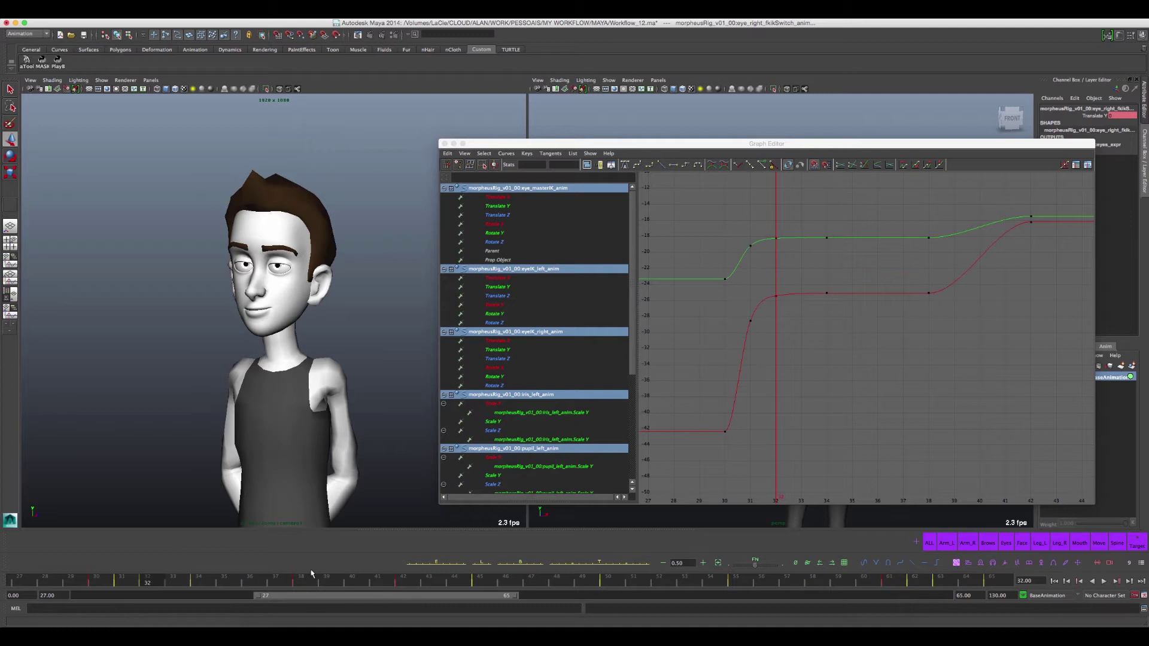
Add breakdown keys at frames 39 and 40, then play back and move toward the blink at 49
left_click(327, 584)
left_click(616, 564)
left_click(363, 585)
left_click(618, 564)
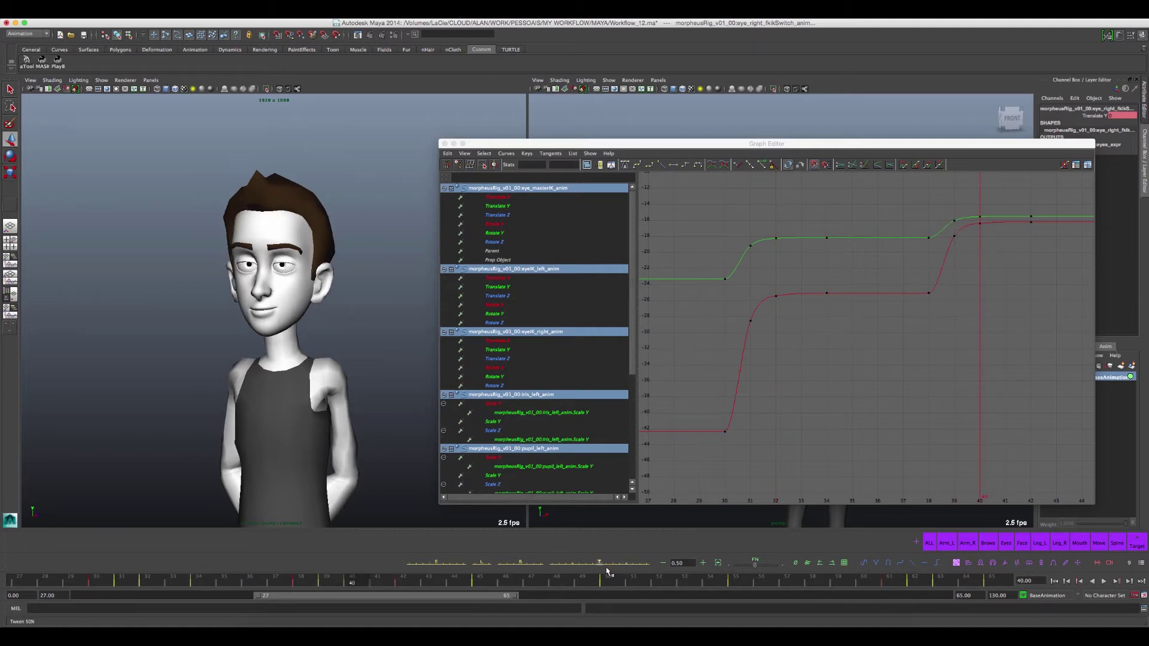
key("alt+v")
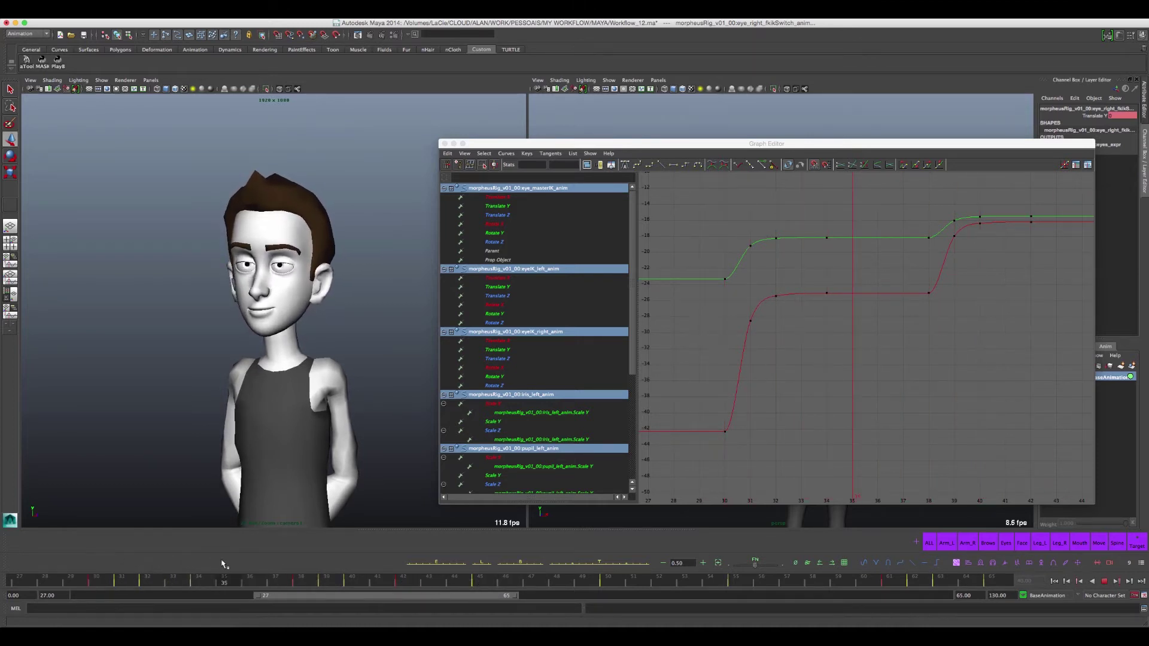
left_click(481, 579)
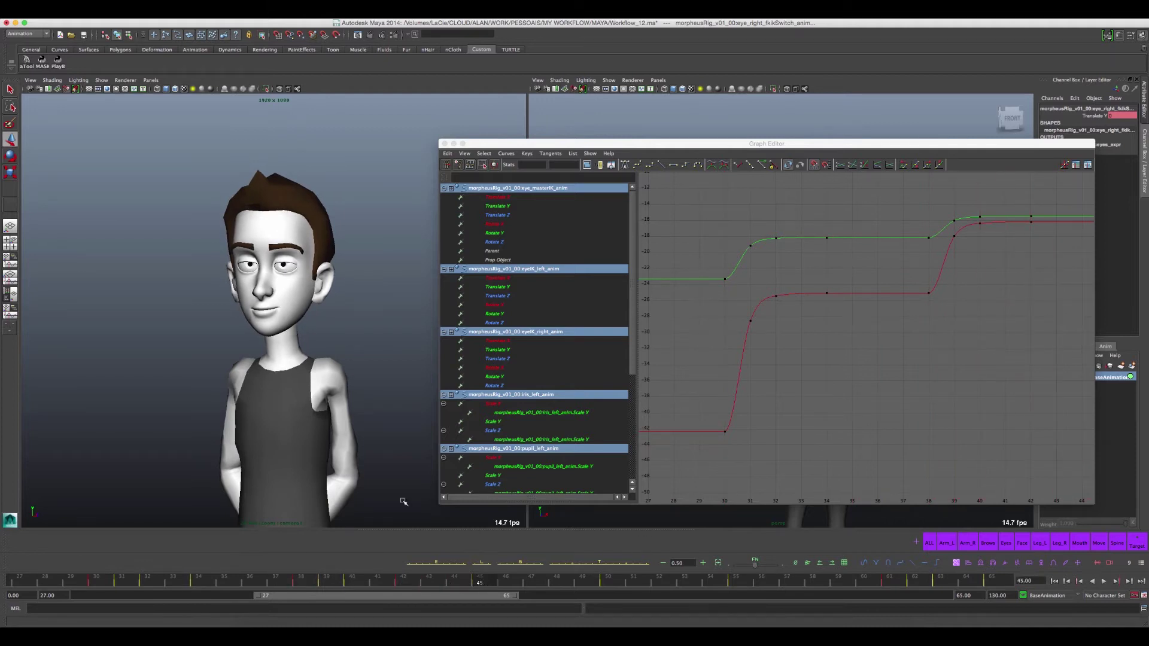
mouse_move(478, 583)
left_mouse_down()
mouse_move(596, 570)
mouse_move(498, 559)
mouse_move(528, 560)
mouse_move(471, 544)
mouse_move(488, 543)
left_mouse_up()
key("alt+v")
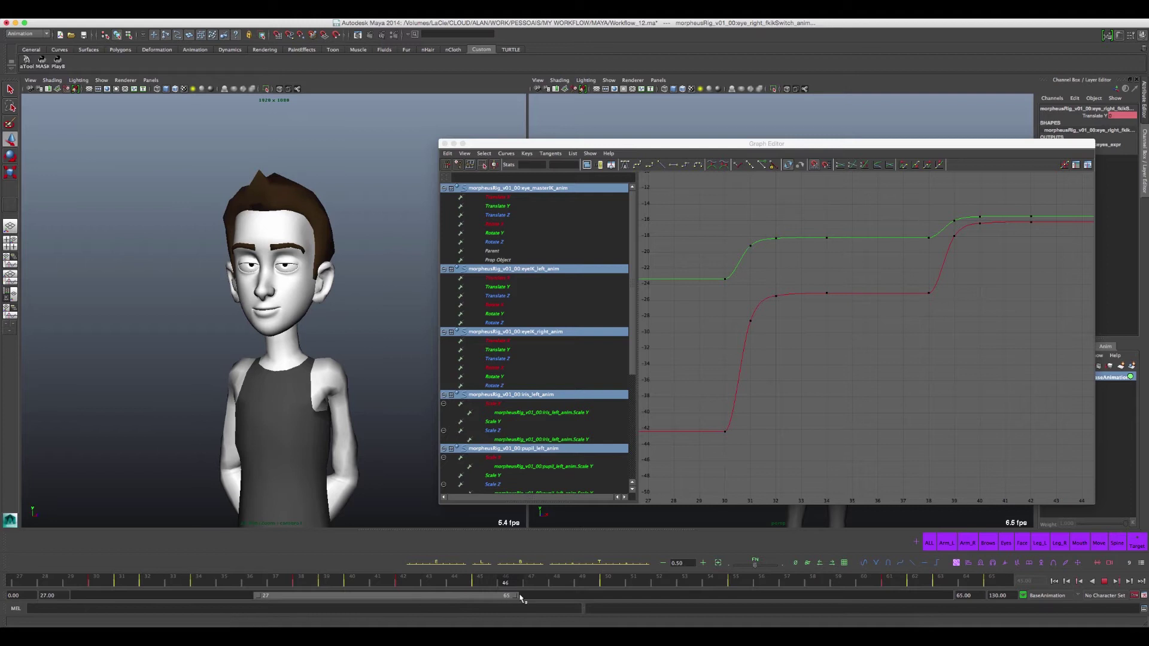
left_click(450, 586)
left_click(479, 580)
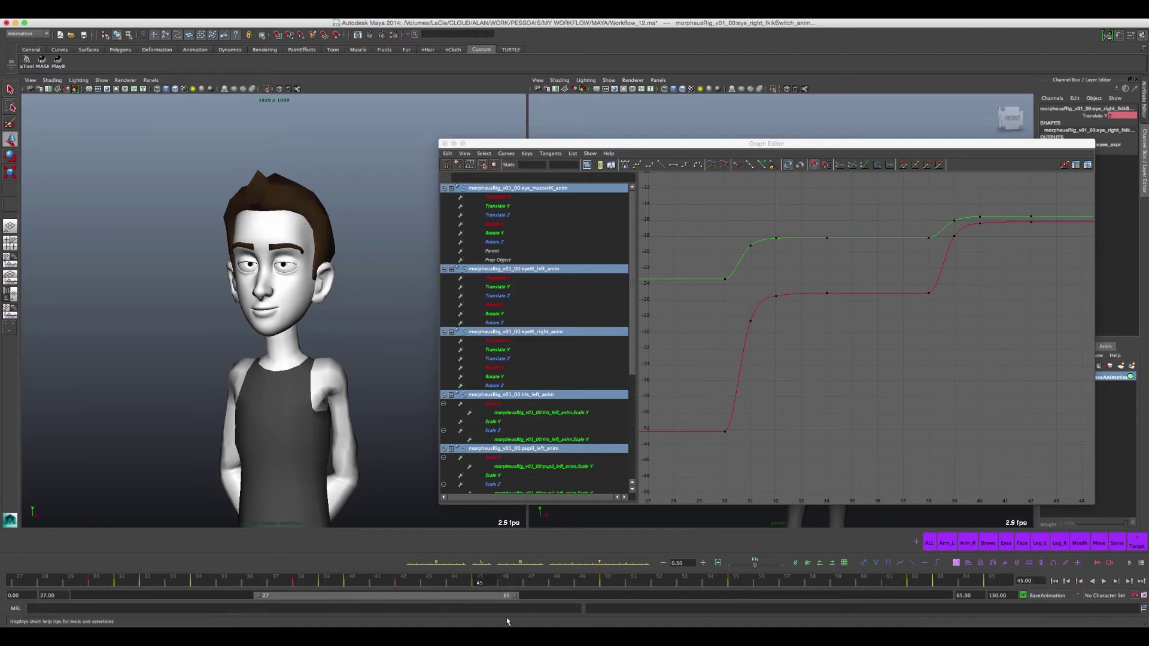
key("alt+v")
key("alt+v")
left_click(941, 286)
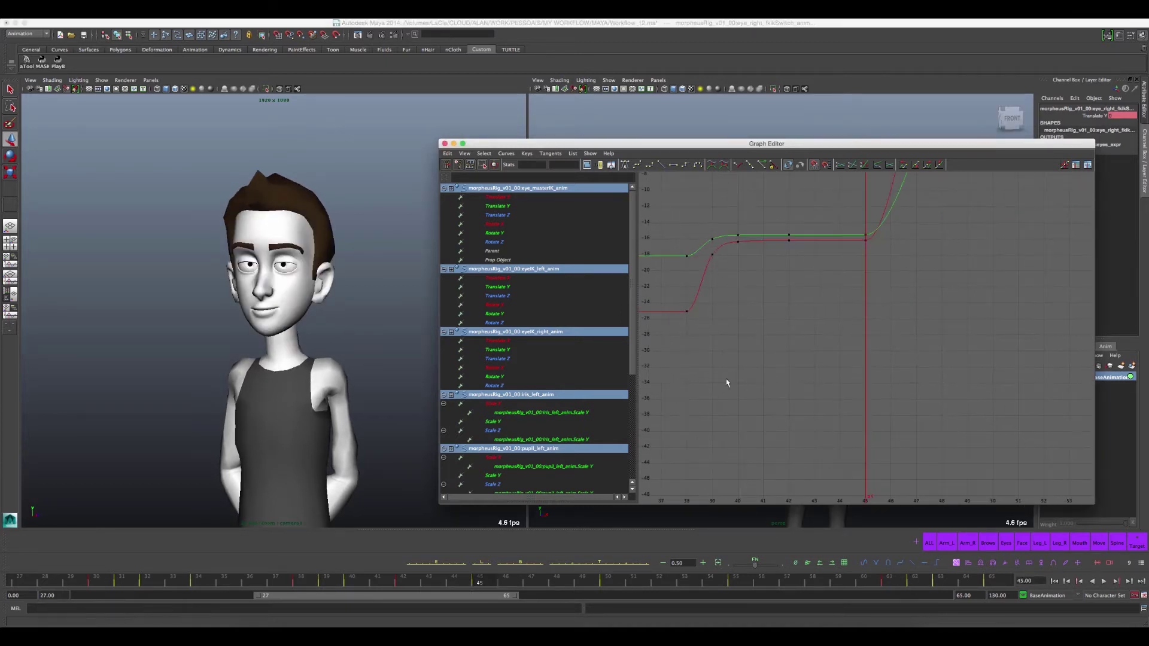
Reframe the curve graph, select frames 43–59 on the time slider, and return to frame 44
middle_click_drag(791, 330, 763, 364, "alt")
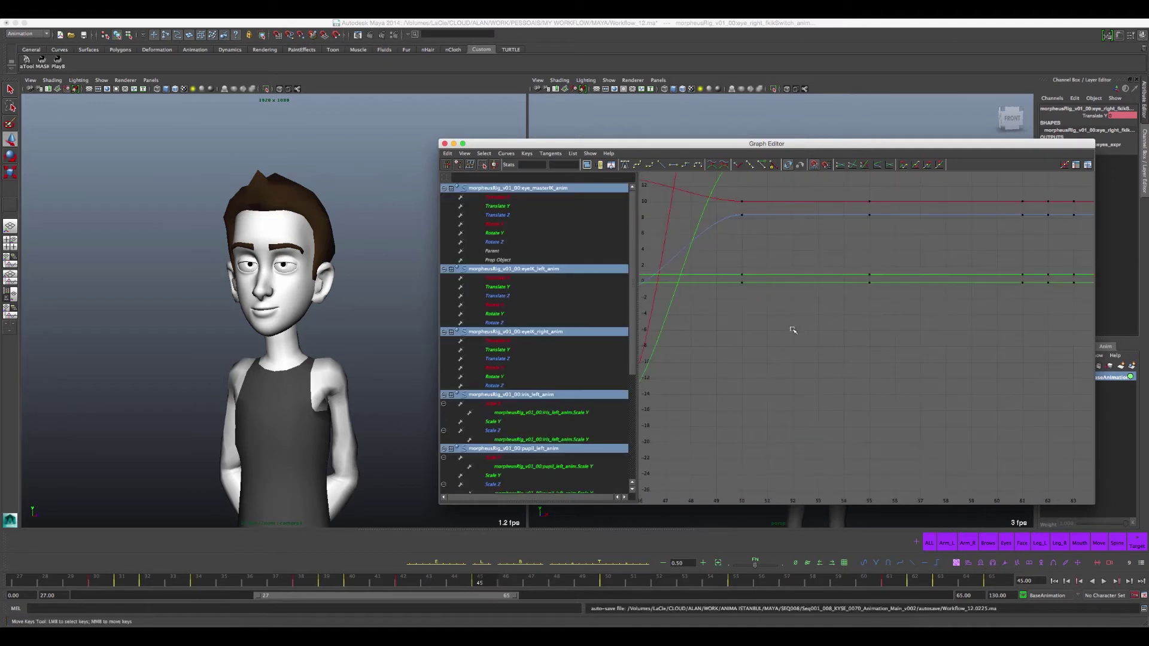
right_click_drag(803, 268, 760, 350, "alt")
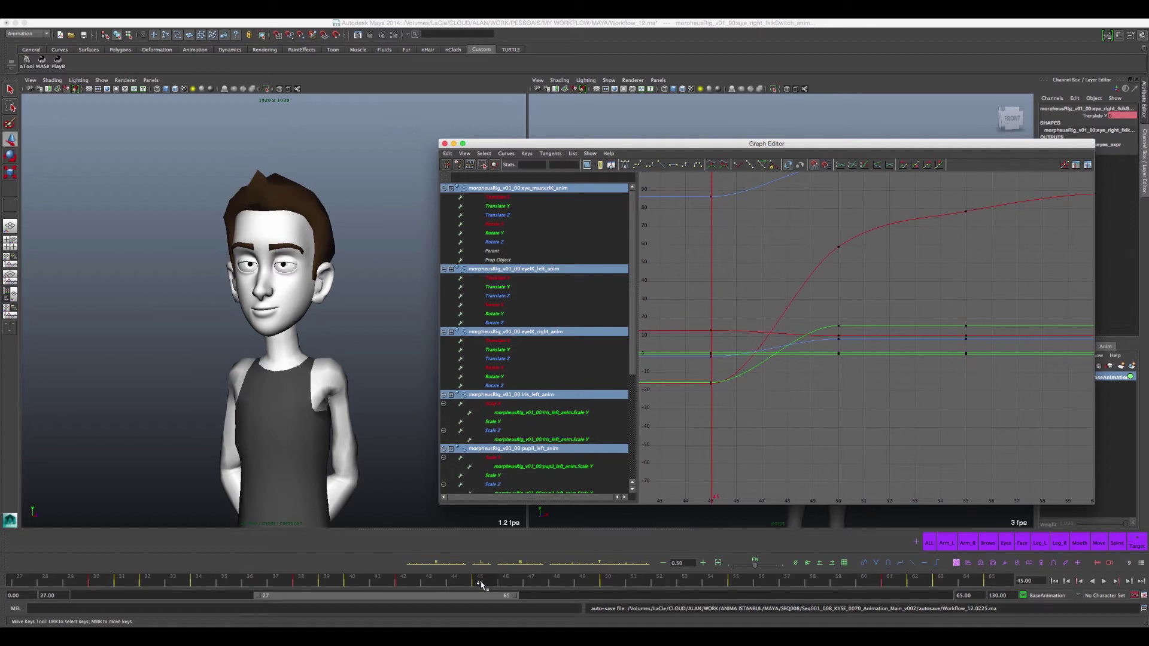
left_click_drag(479, 579, 454, 581, "shift")
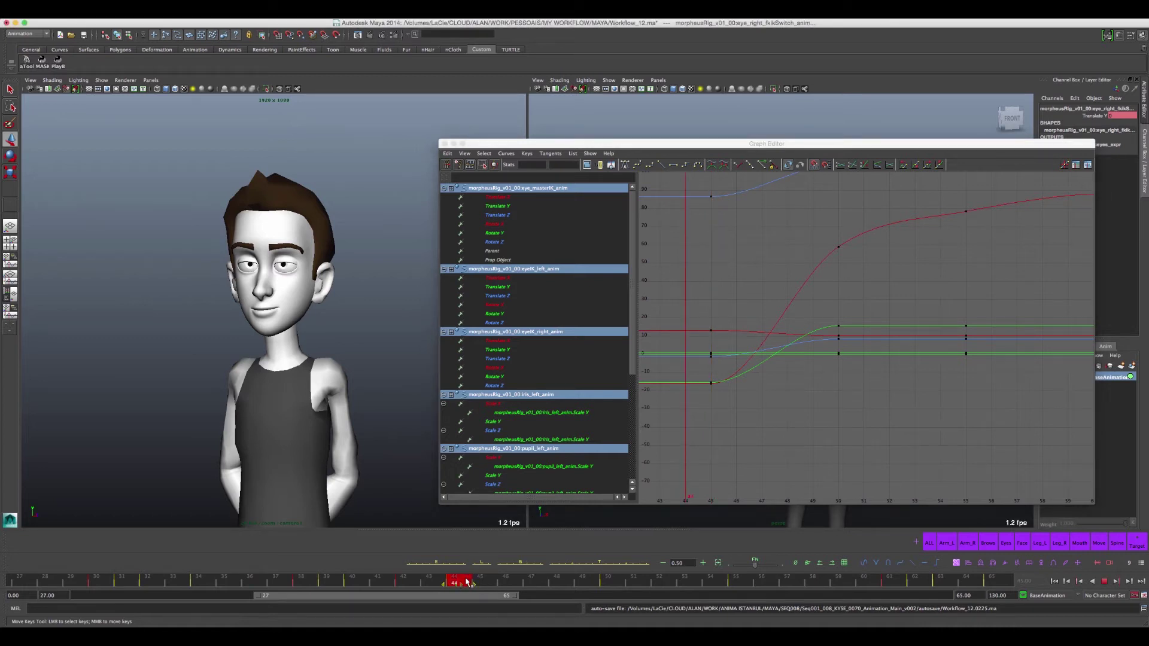
left_click(523, 583)
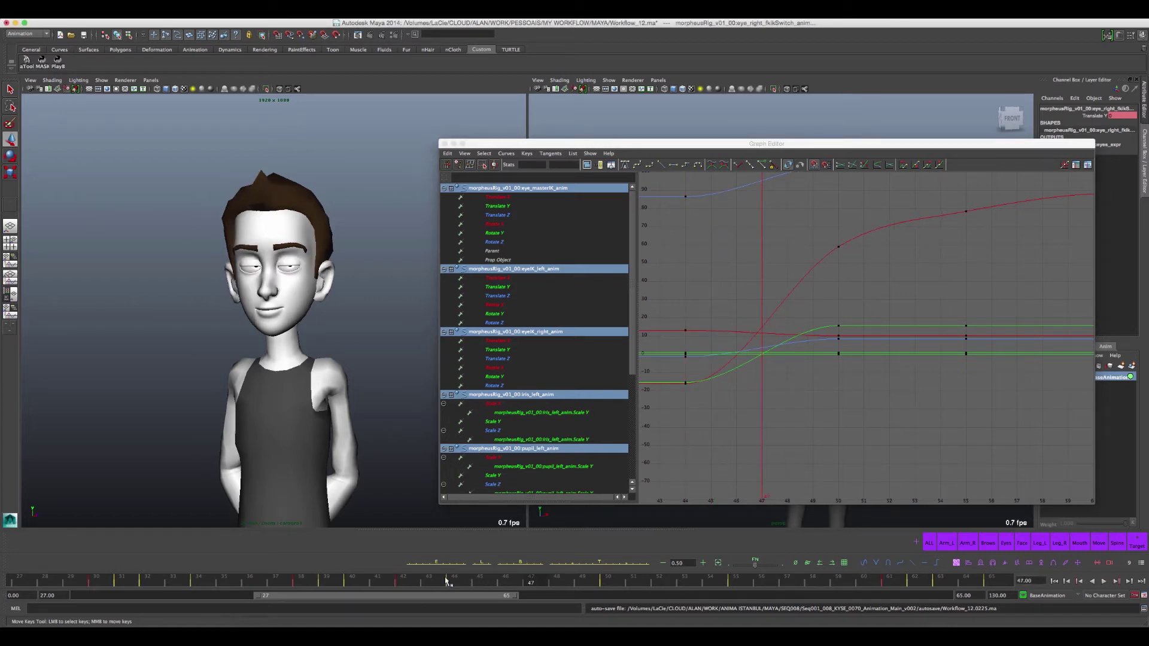
left_click_drag(422, 580, 849, 573, "shift")
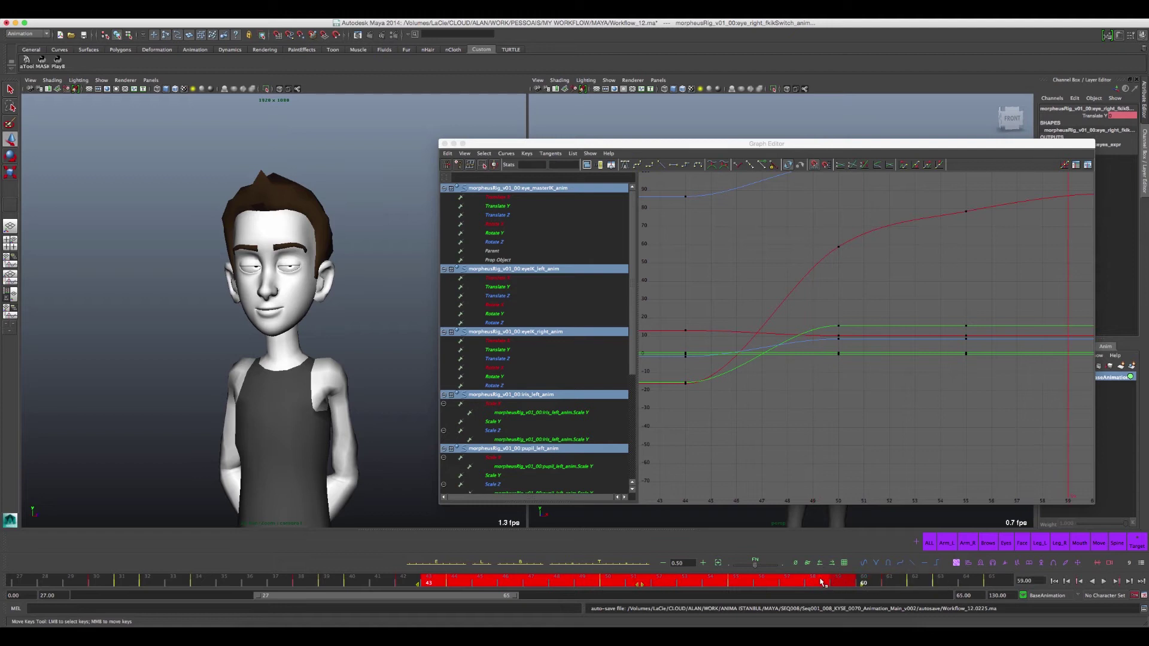
right_click(574, 564)
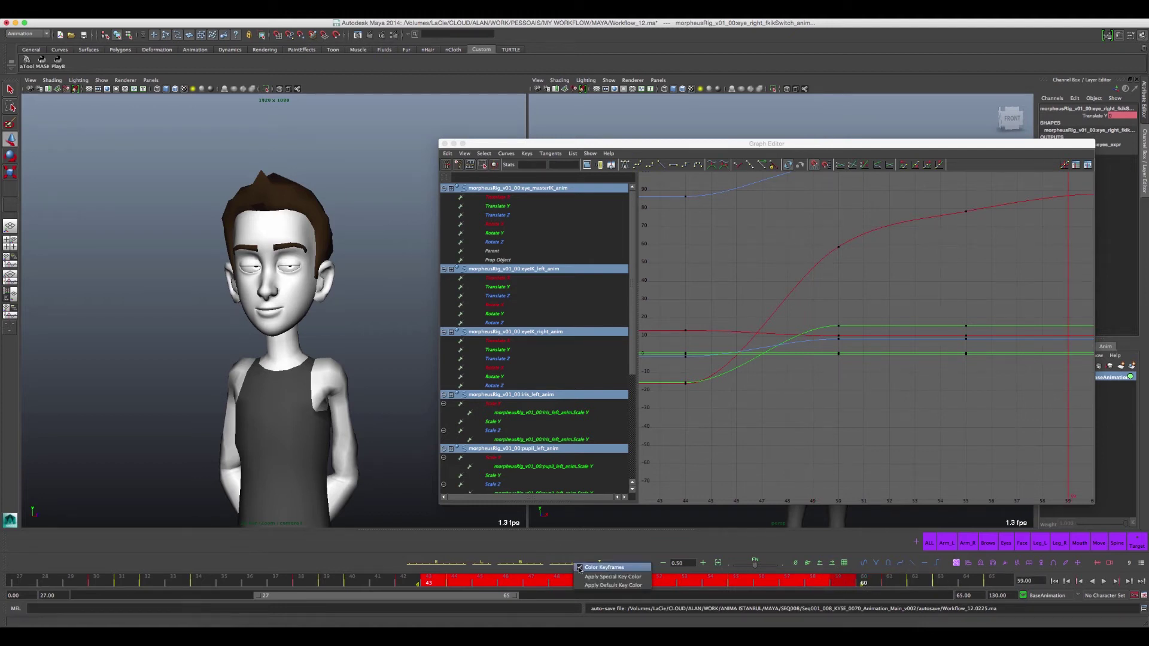
left_click(610, 585)
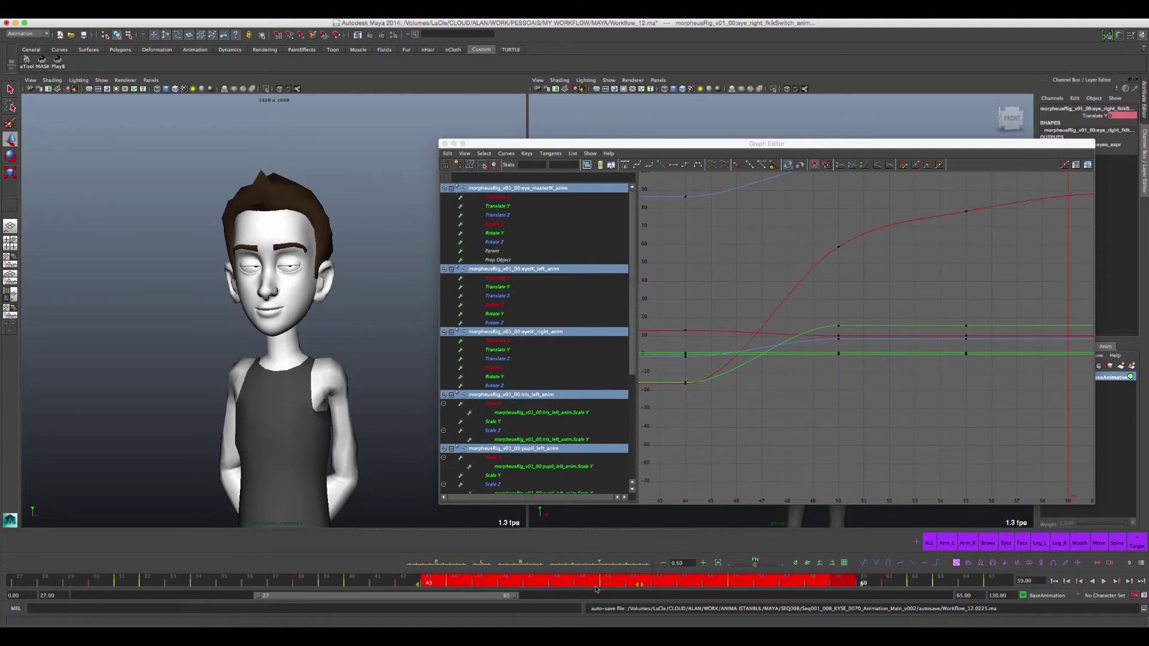
left_click(452, 585)
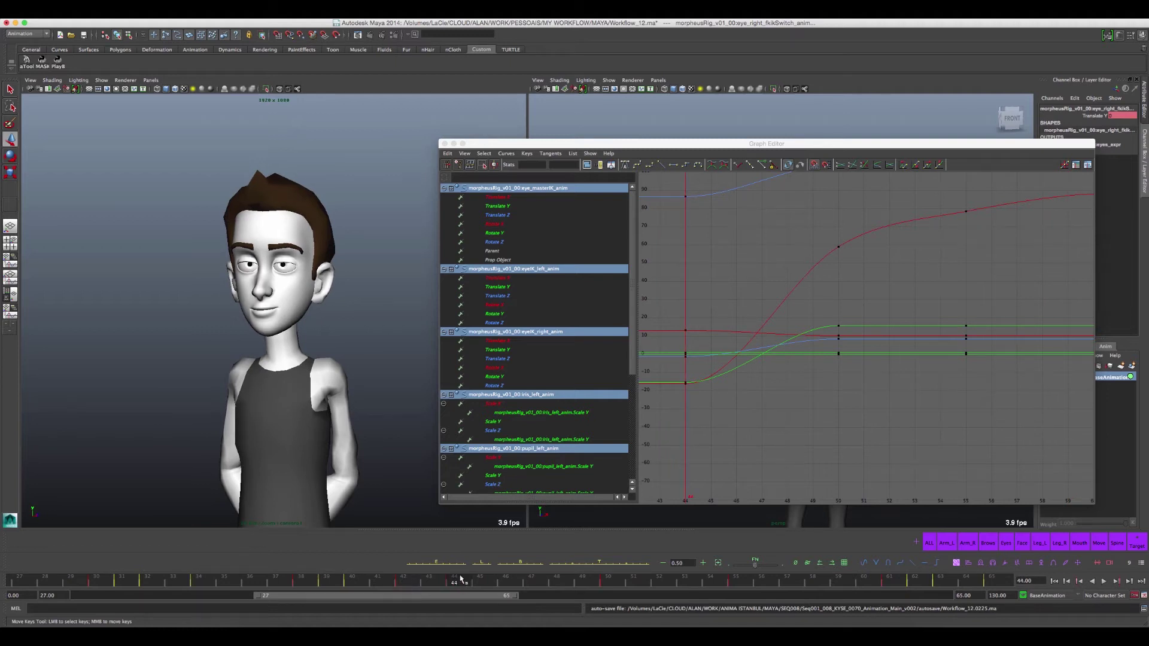
Play and scrub the blink between frames 44 and 49 to review the curves
key("alt+v")
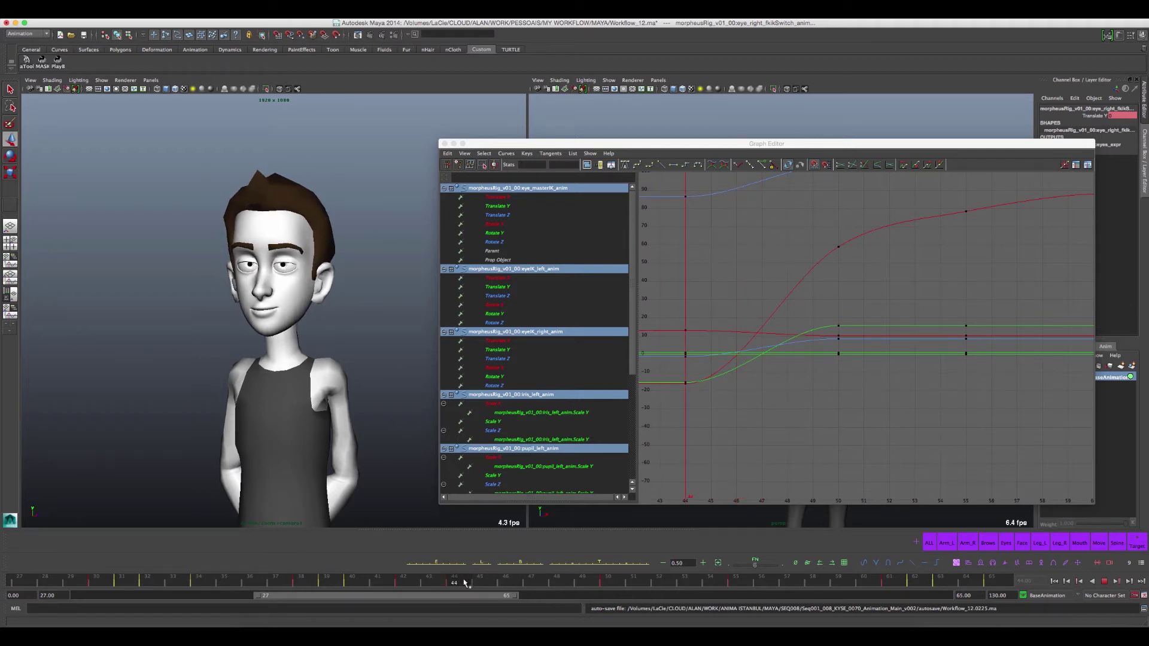
mouse_move(549, 575)
left_mouse_down()
mouse_move(588, 575)
mouse_move(546, 583)
mouse_move(878, 592)
left_mouse_up()
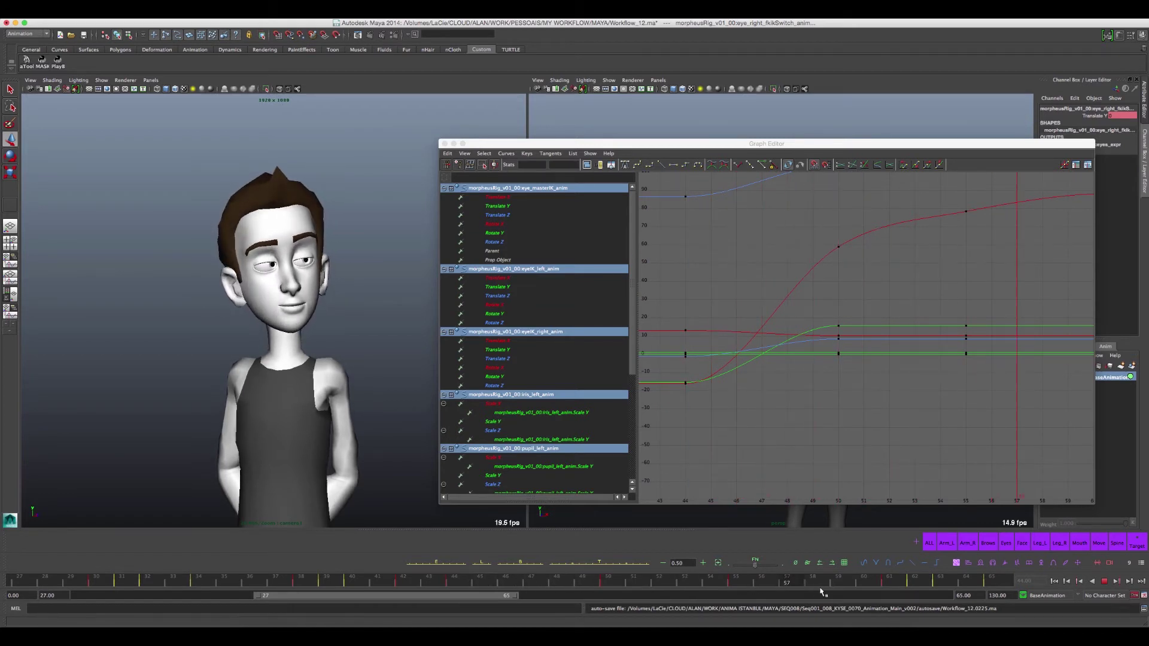
left_click_drag(866, 586, 457, 600)
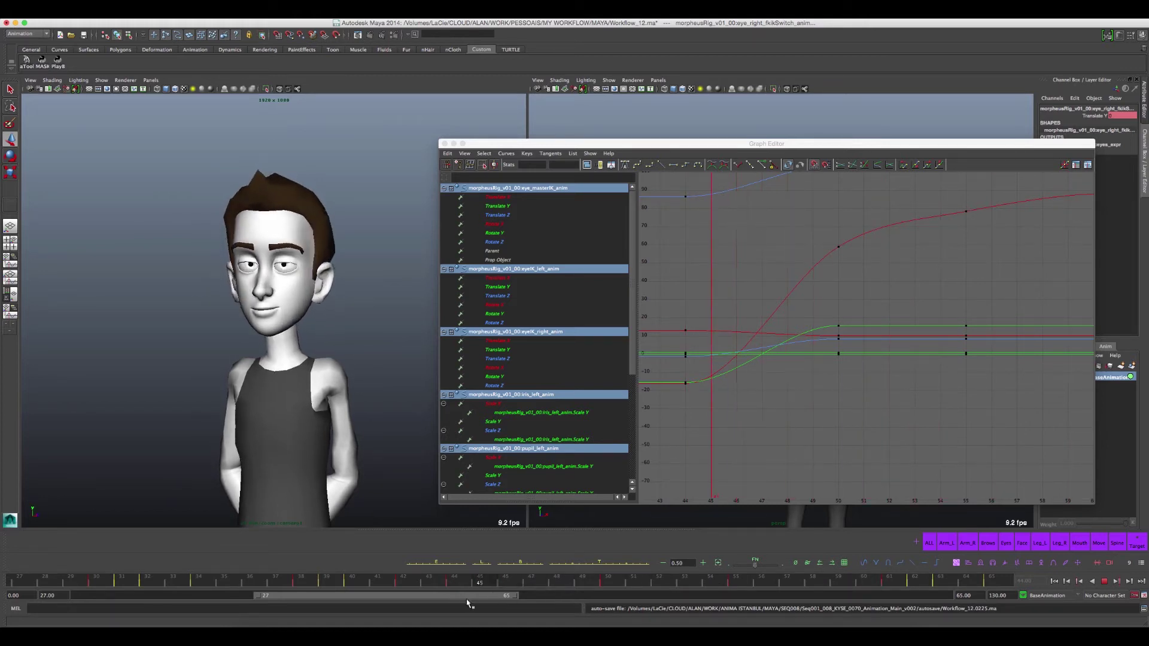
key("Escape")
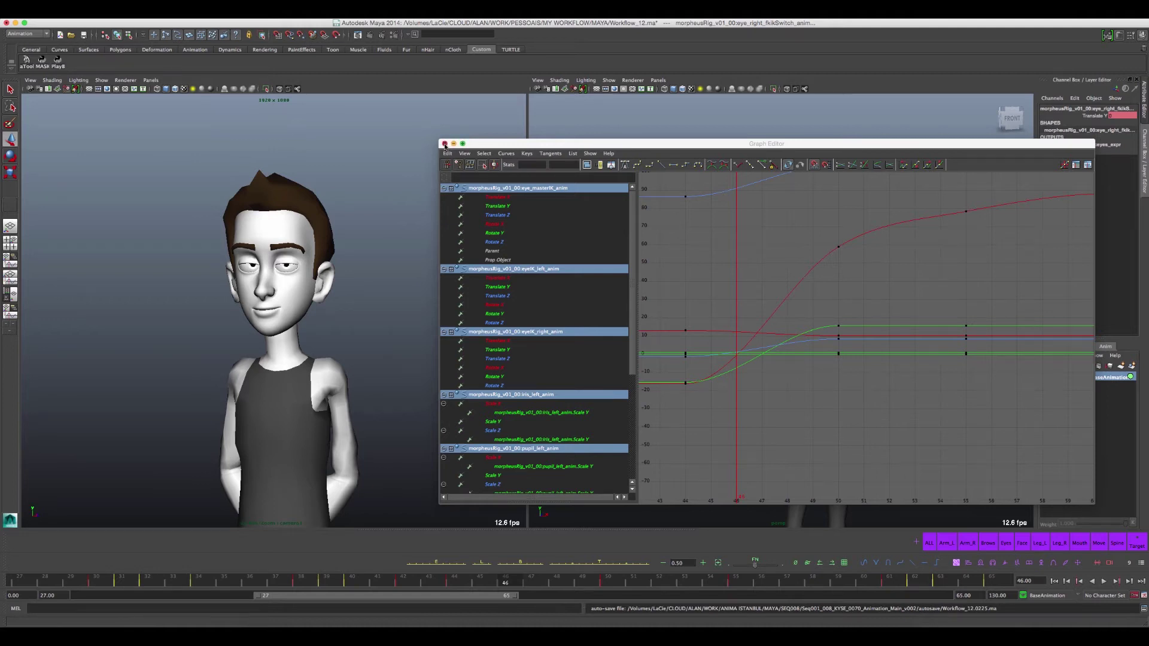
Close the Graph Editor, select and frame the eyes' blink control, and play the blink
left_click(444, 145)
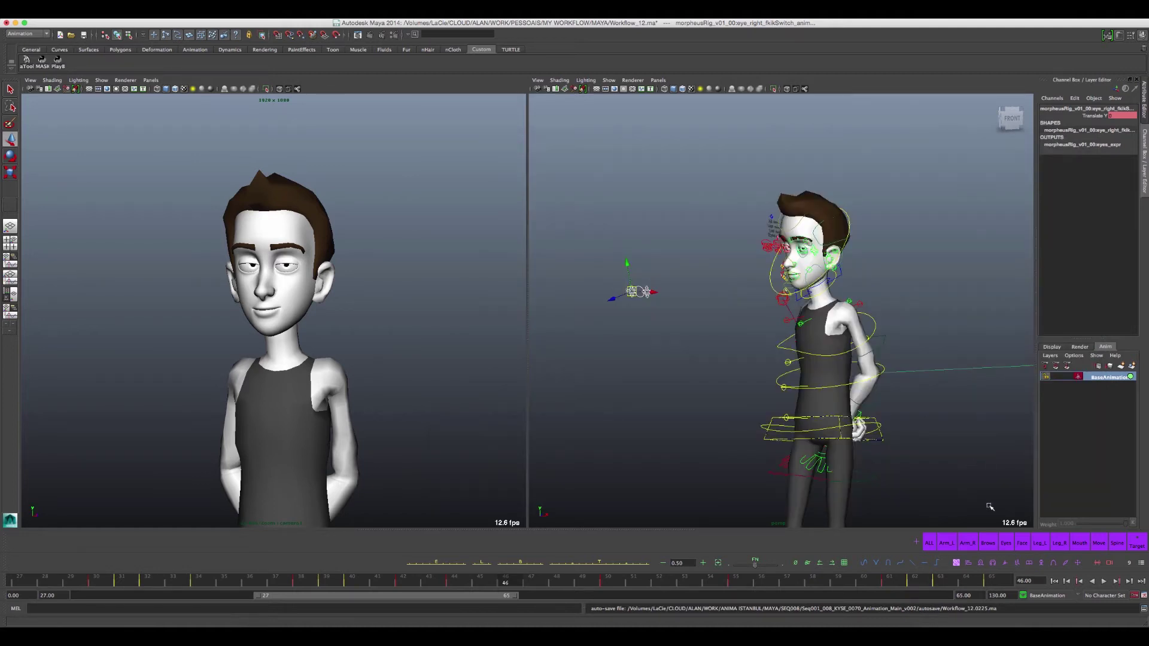
left_click(1010, 545)
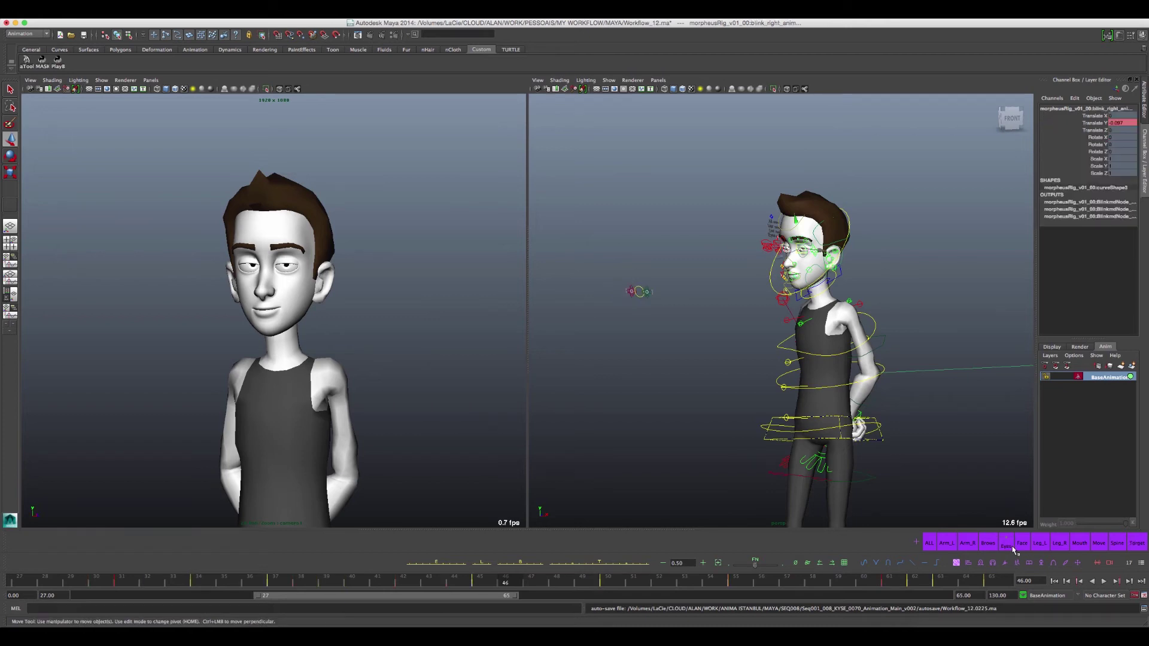
middle_click_drag(807, 256, 759, 304, "alt")
key("f")
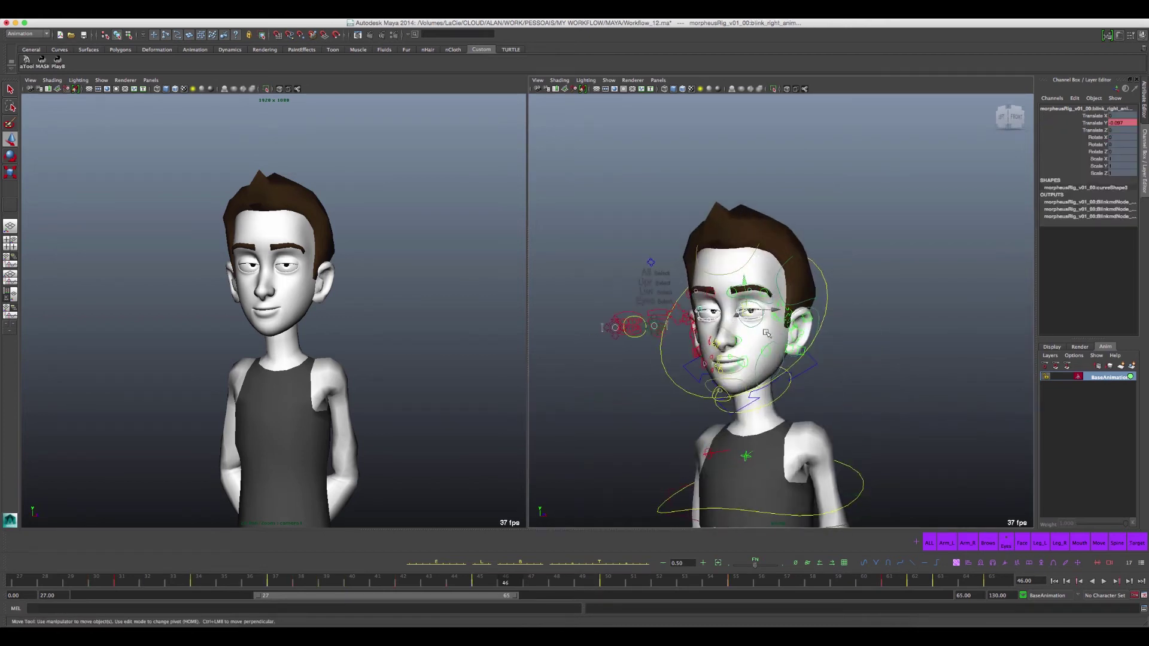
key("alt+v")
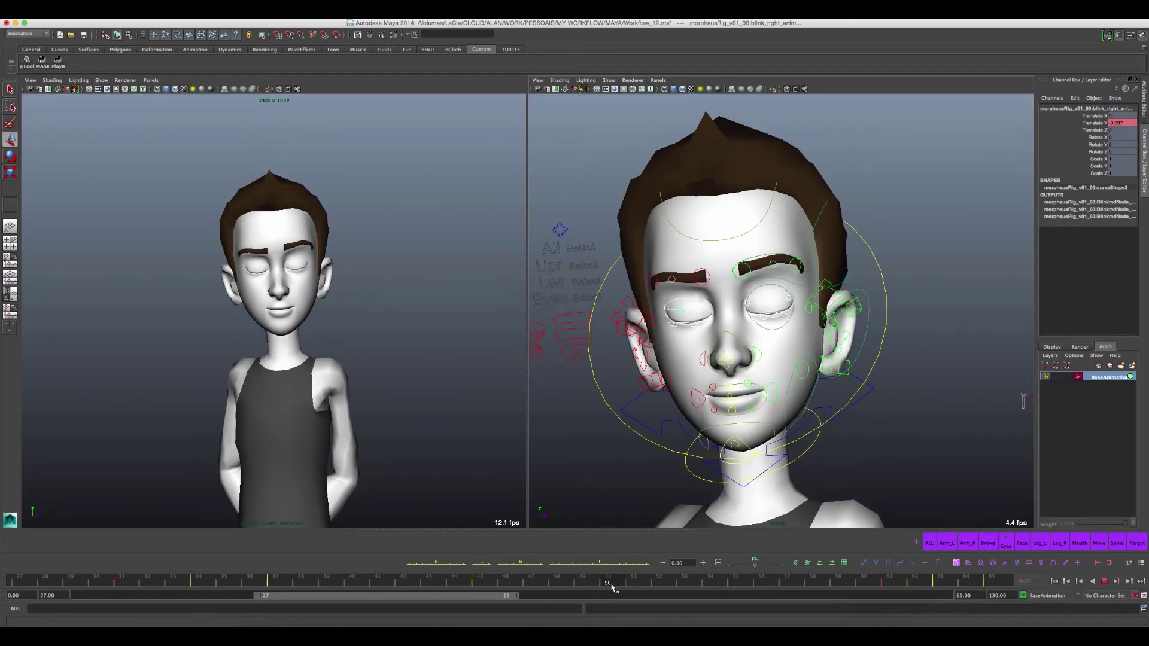
Move the blink key from frame 50 to 49 and scrub to frame 51 to check it
mouse_move(748, 583)
left_mouse_down()
mouse_move(922, 573)
mouse_move(597, 576)
left_mouse_up()
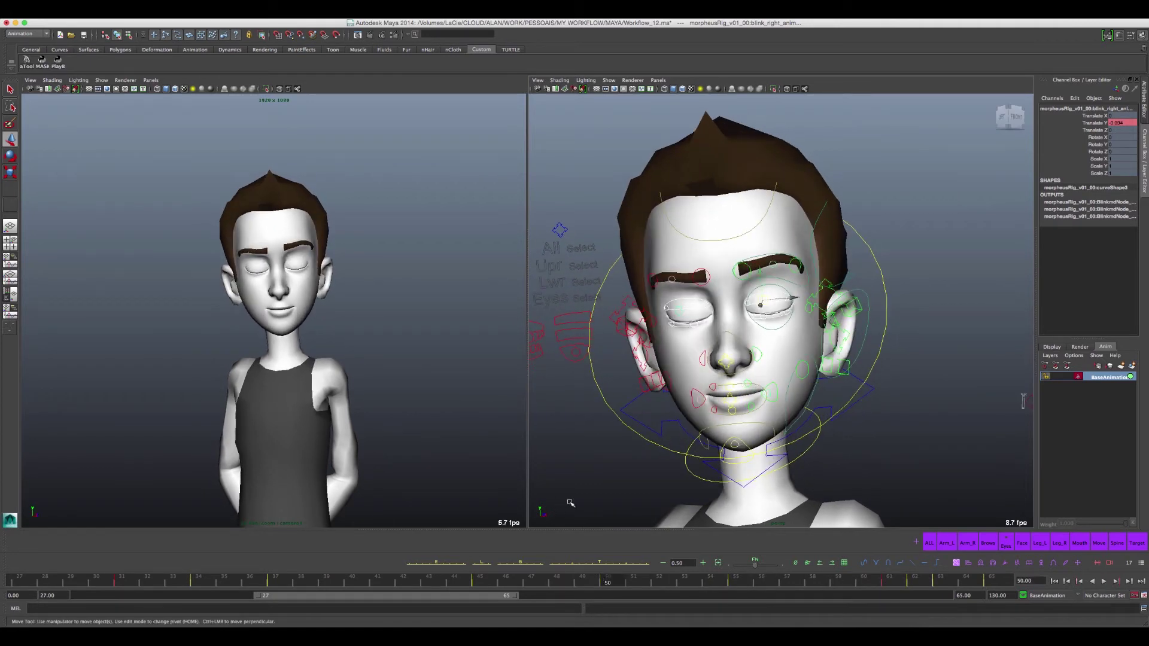
left_click(605, 582, "shift")
mouse_move(611, 587)
left_mouse_down()
mouse_move(551, 576)
mouse_move(620, 592)
left_mouse_up()
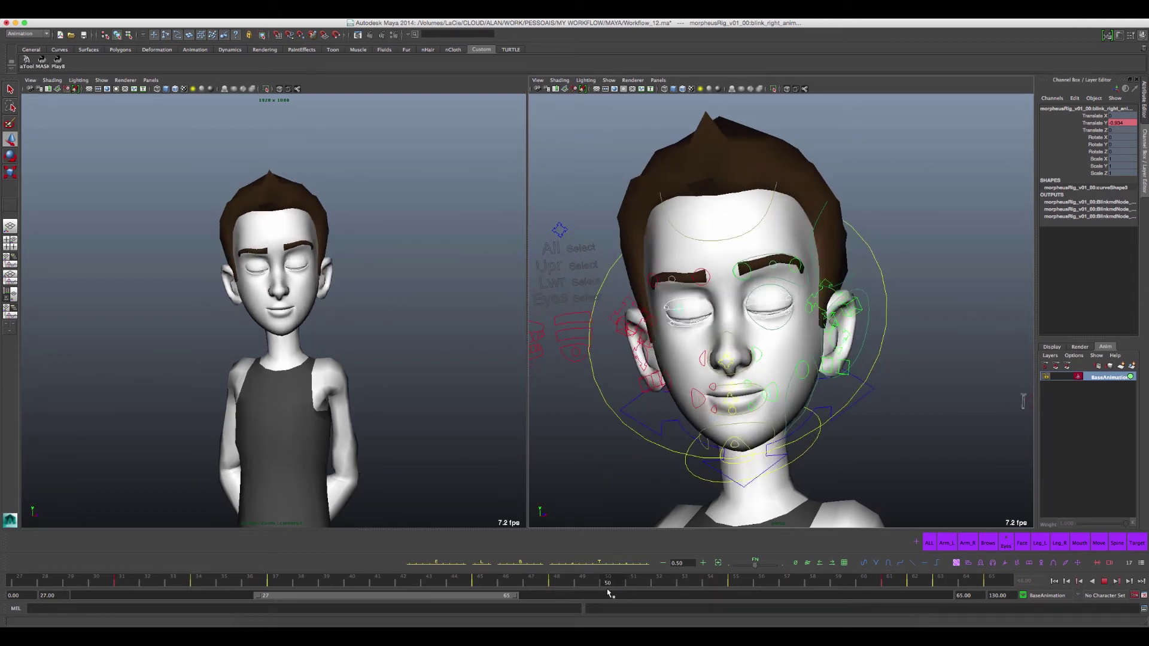
left_click_drag(609, 592, 730, 589)
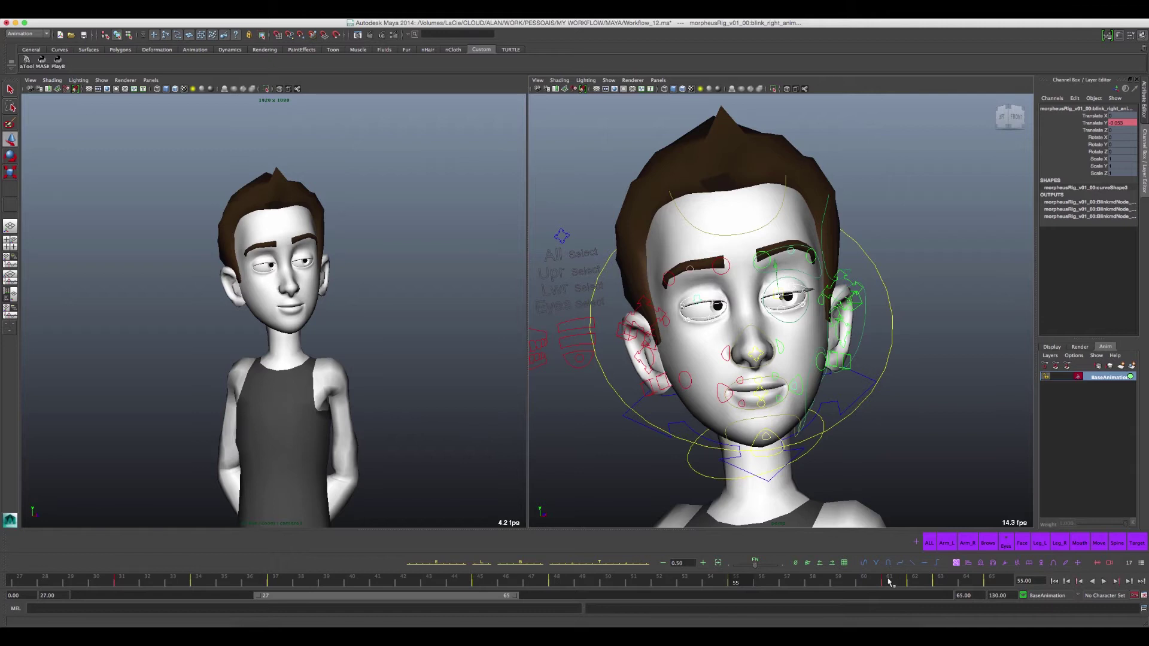
Key tween breakdowns on the blink: 80% at frame 51 and 90% at frame 54
left_click(889, 581)
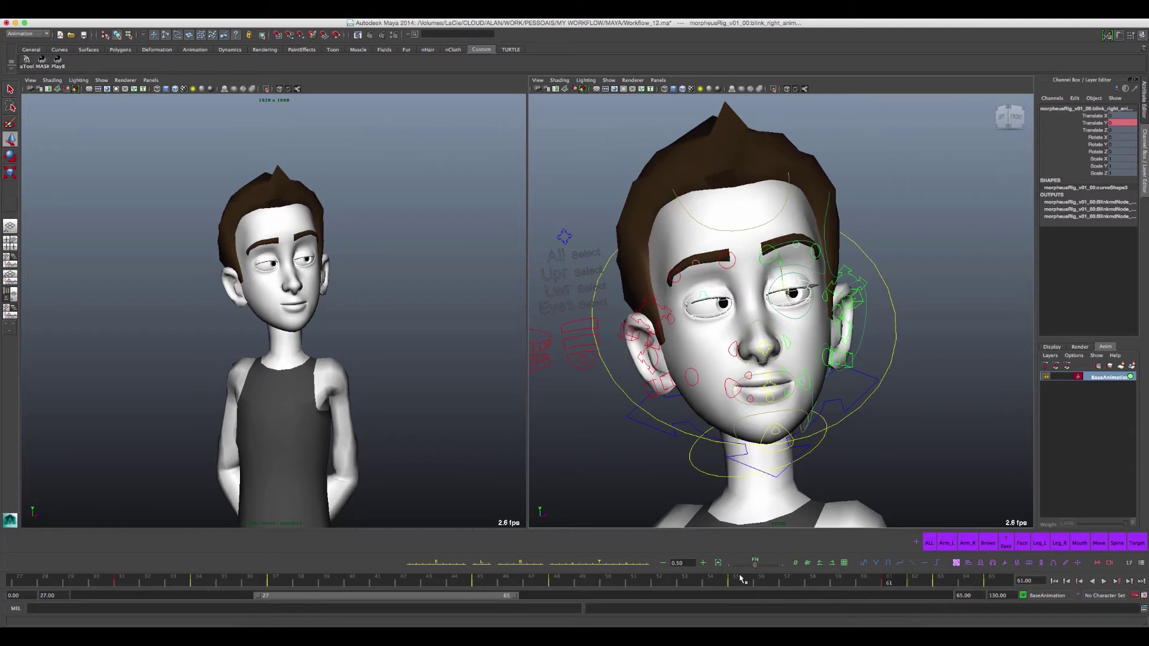
left_click(740, 579)
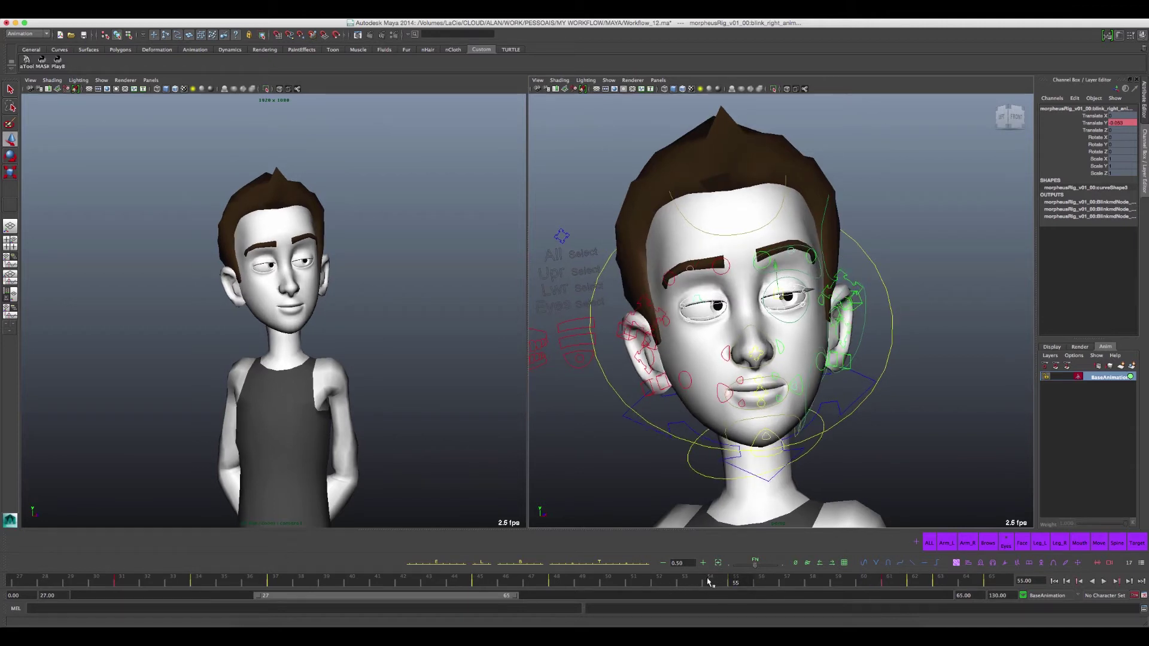
left_click_drag(708, 581, 645, 583)
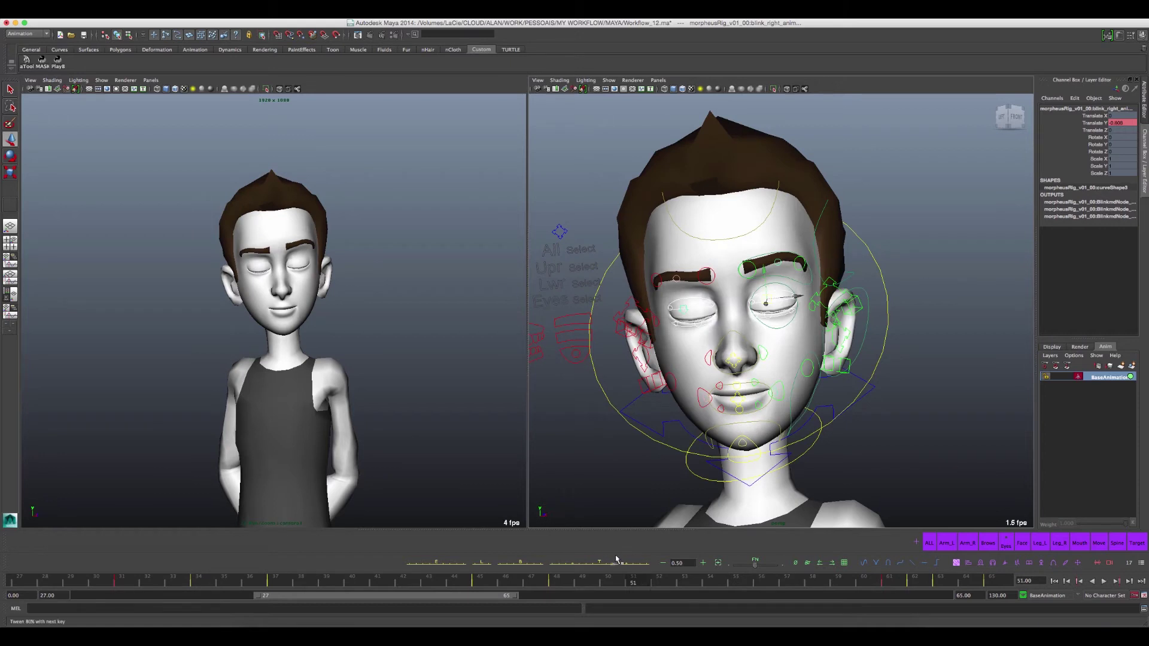
left_click_drag(606, 567, 610, 568)
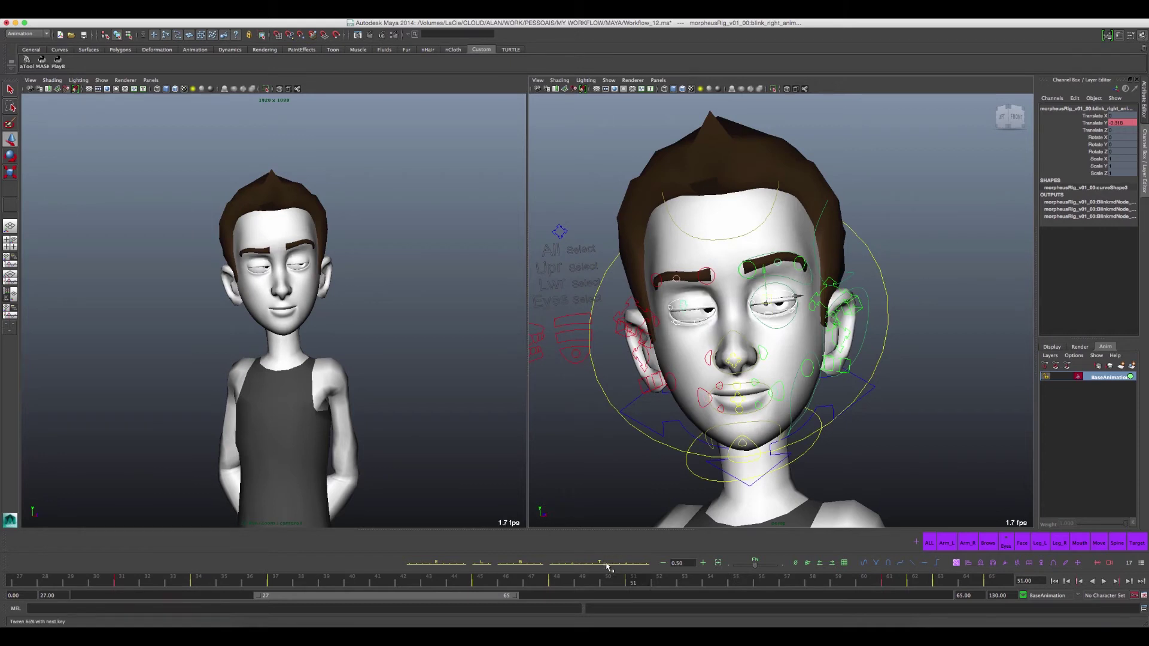
left_click(711, 582)
left_click(620, 565)
Play and scrub the blink through frames 45–48, stopping at 48 and zooming onto the face
key("alt+v")
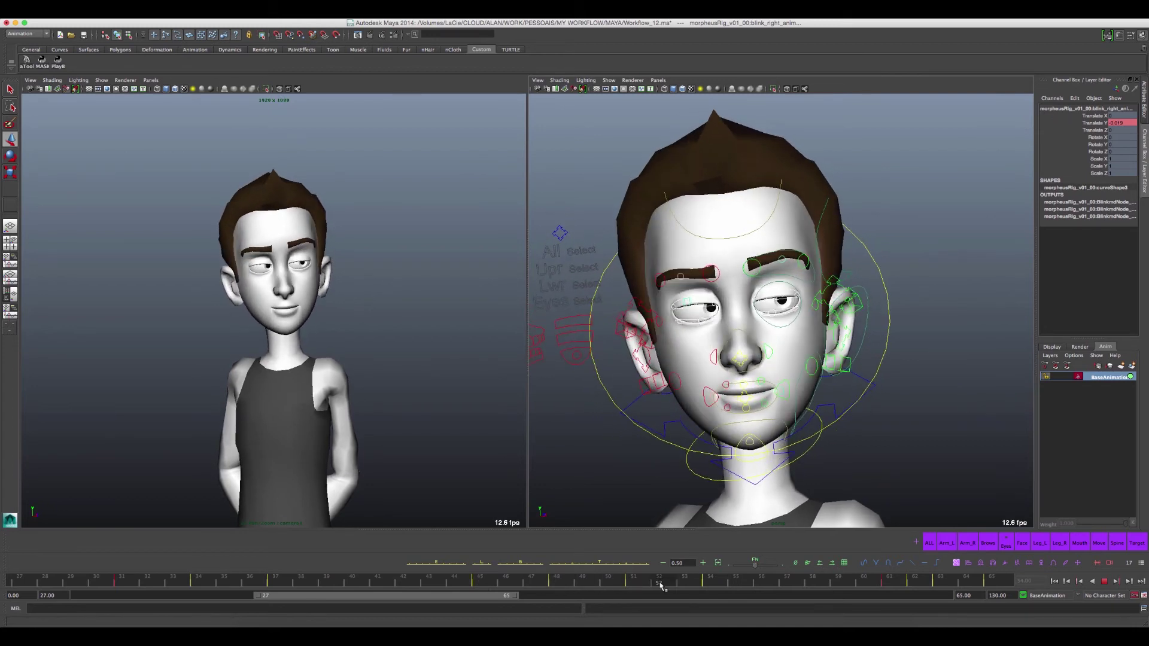
left_click_drag(539, 578, 504, 583)
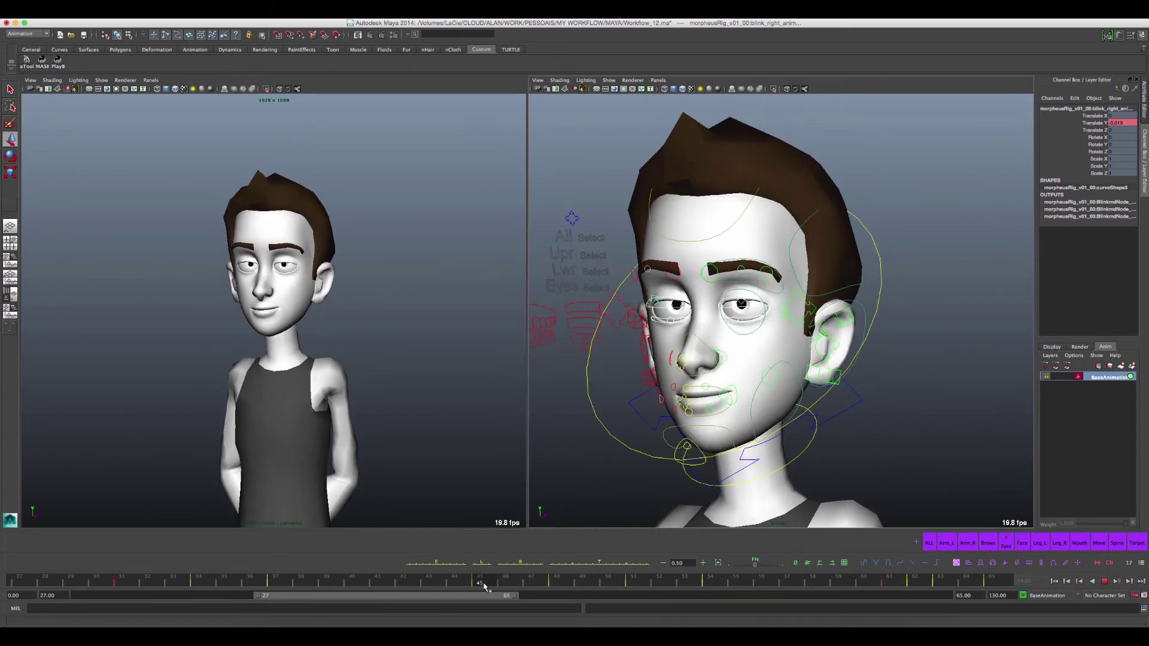
left_click_drag(505, 583, 582, 579)
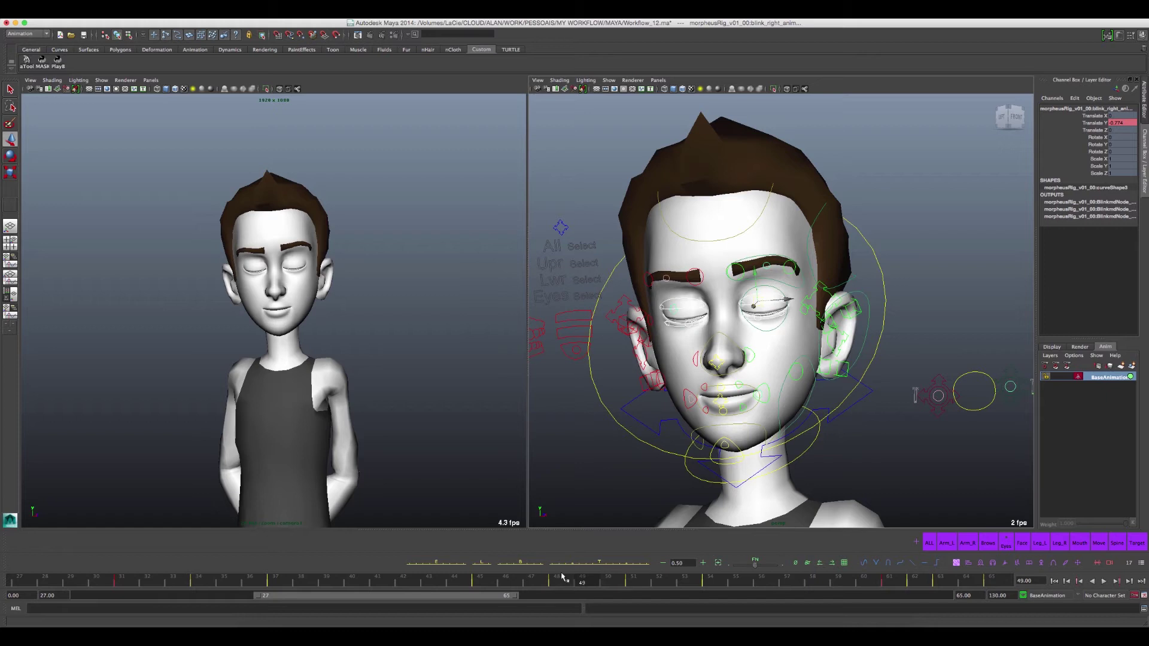
left_click(562, 577)
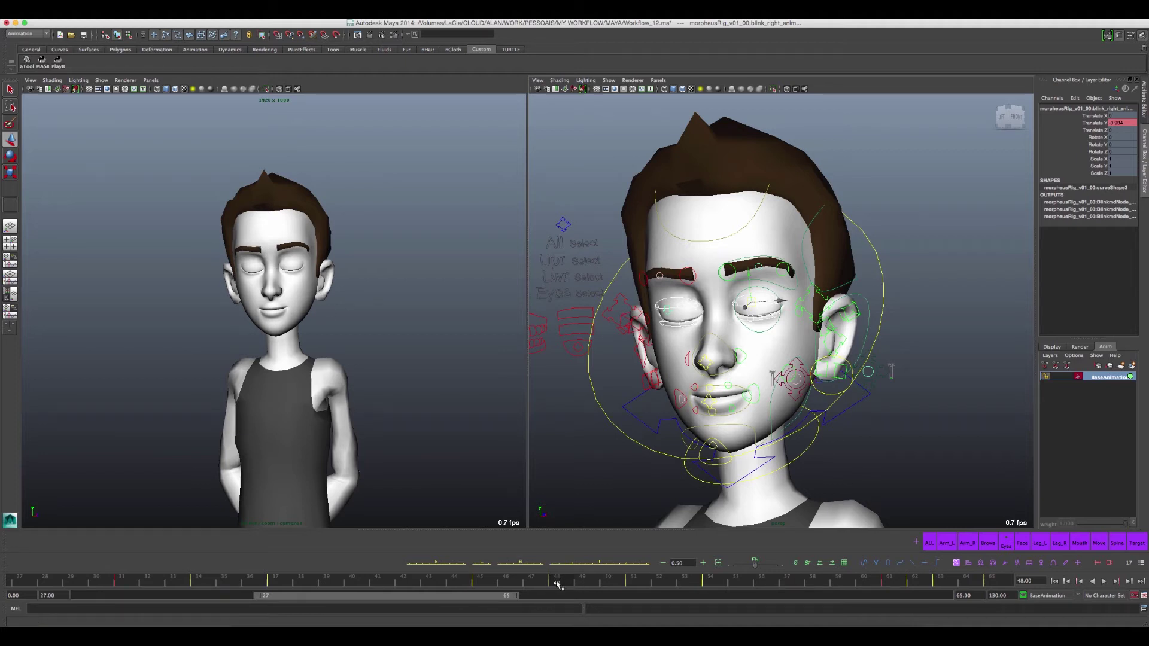
left_click_drag(557, 583, 582, 580)
key("alt+v")
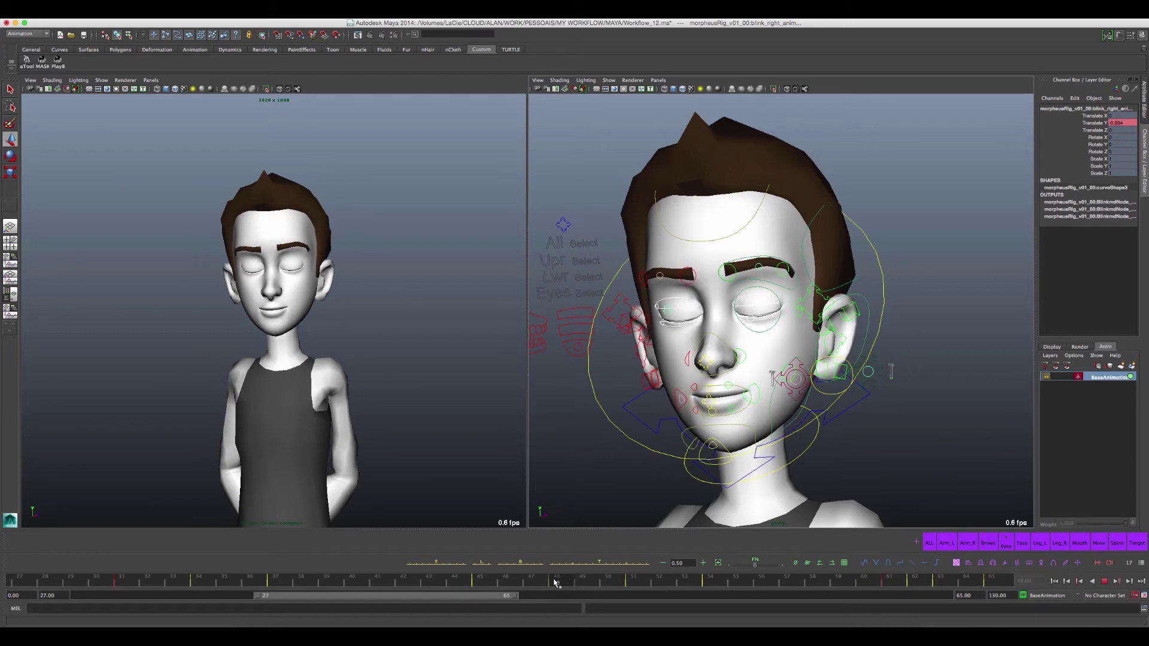
left_click(555, 583)
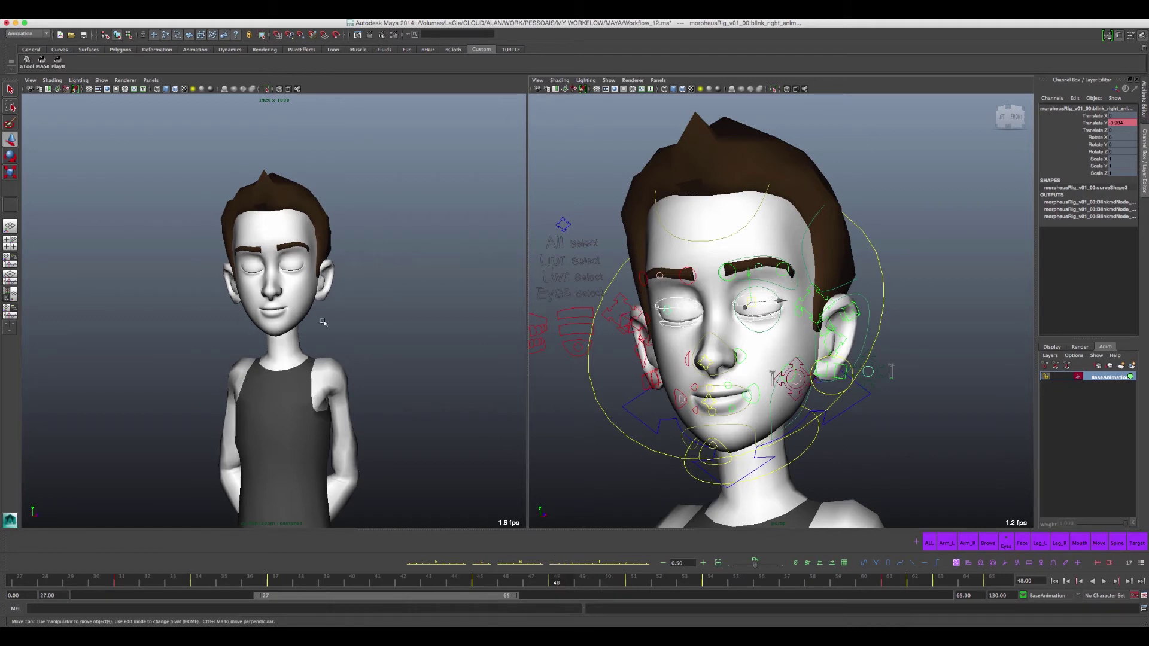
right_click_drag(323, 322, 371, 427)
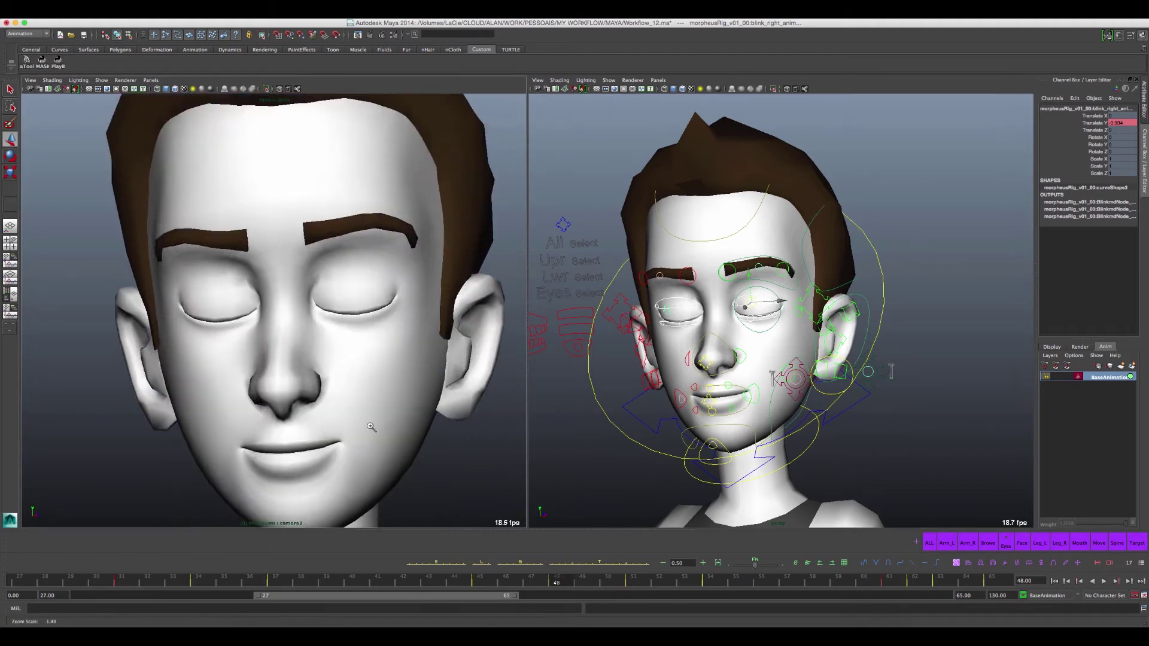
Stop at frame 49, frame the eyes, and try reshaping the left lower eyelid, then undo it
key("alt+v")
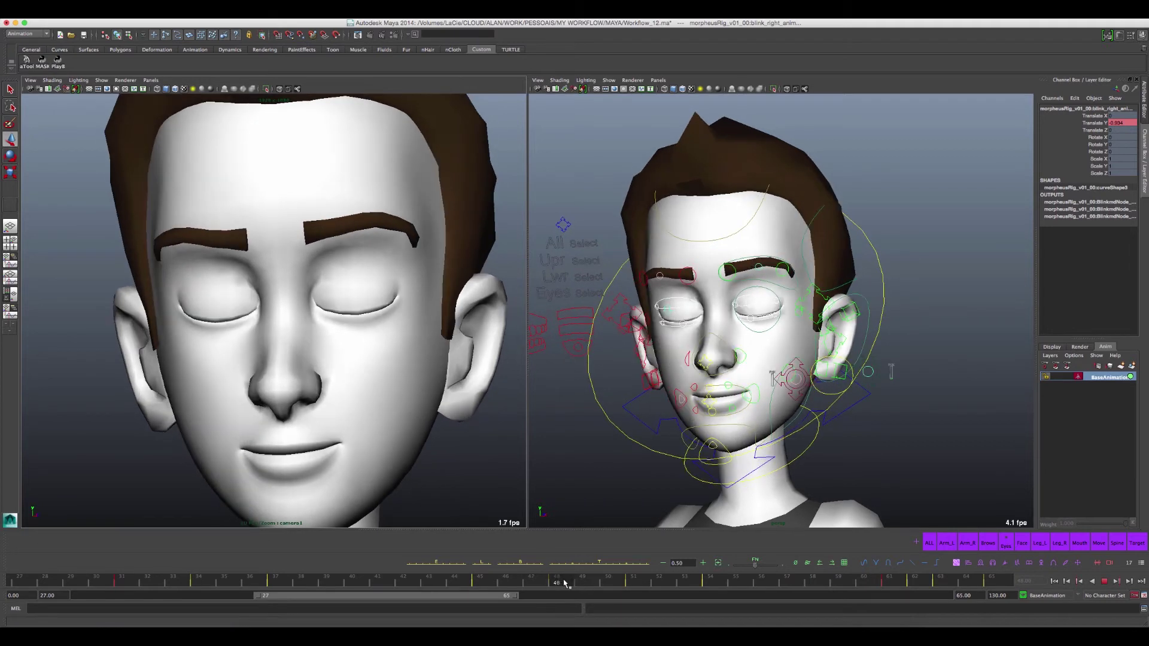
key("alt+v")
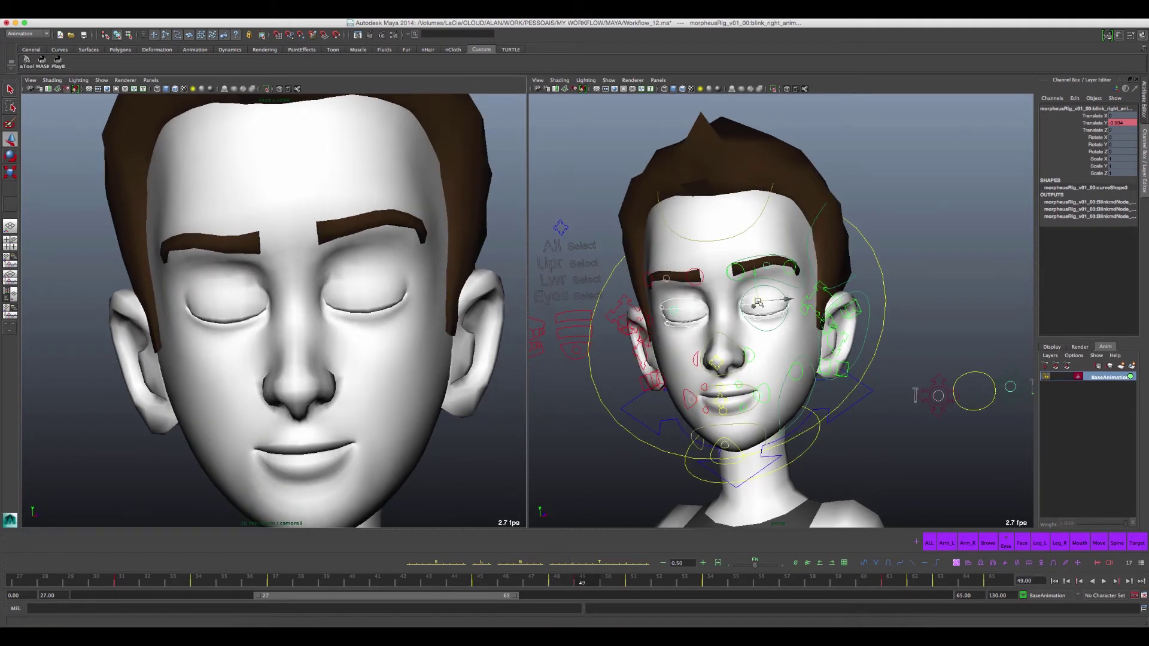
key("f")
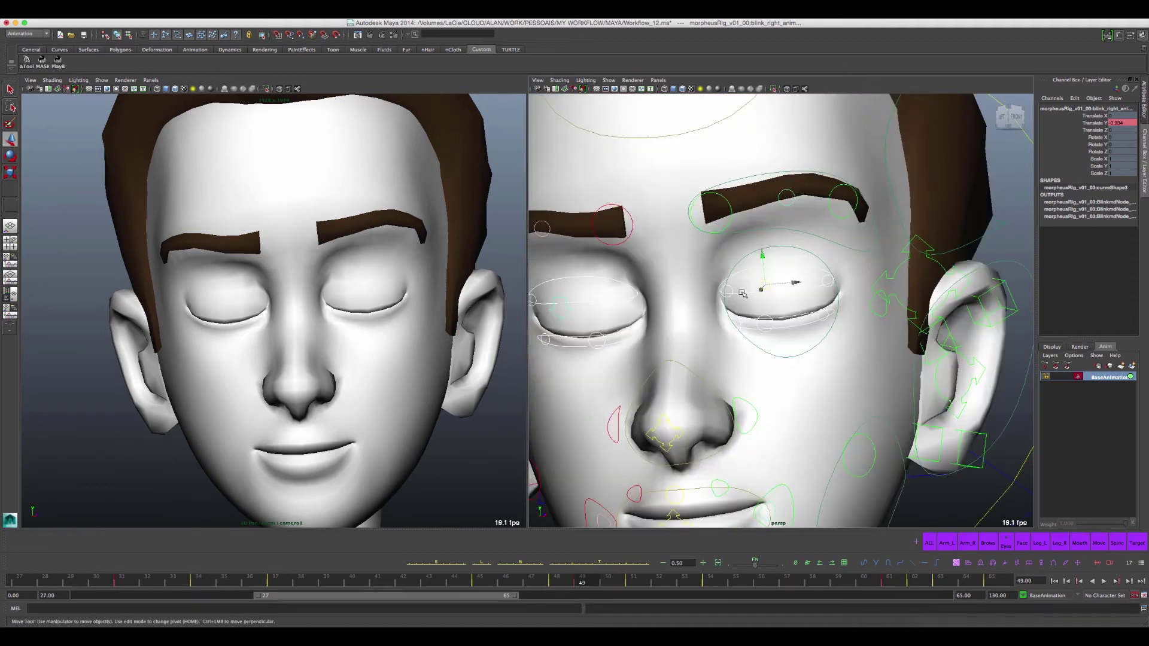
left_click(742, 293)
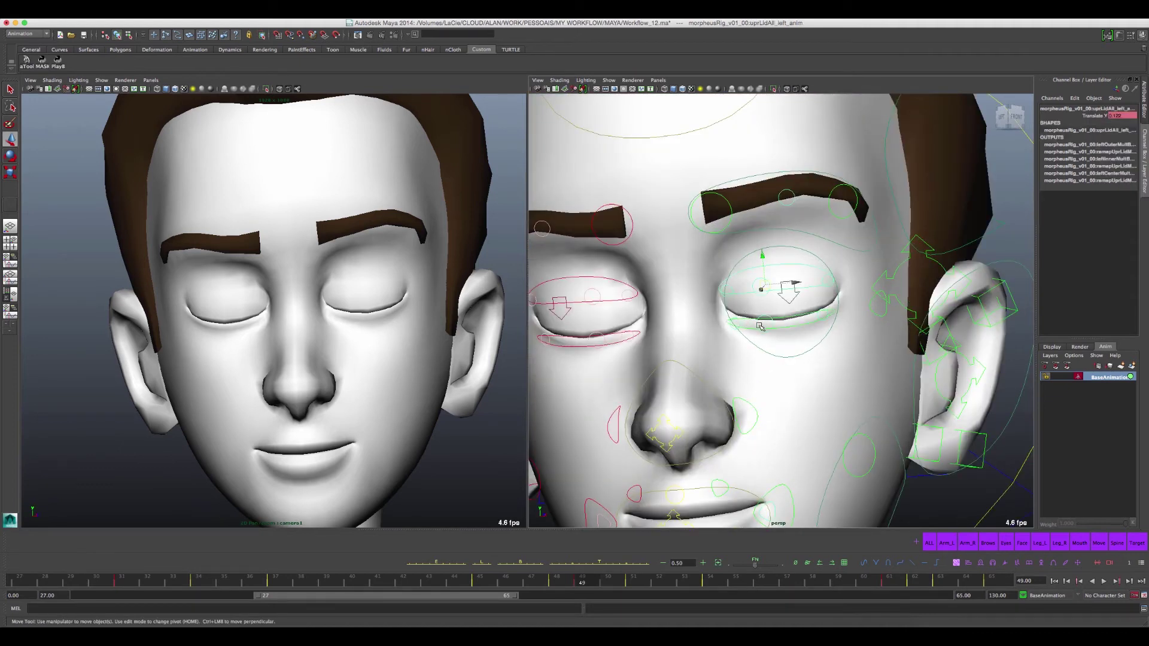
left_click(751, 320)
left_click_drag(763, 293, 764, 305)
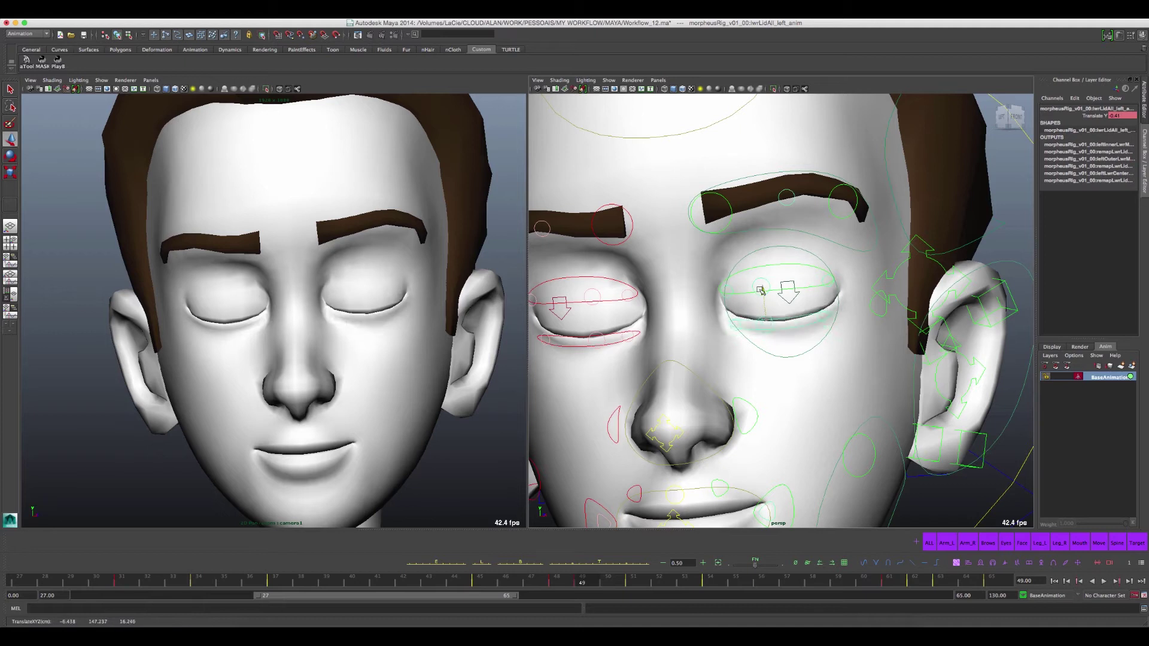
key("ctrl+z")
Raise the right lower eyelid to close further and test the outer upper-lid corner, undoing it
left_click(575, 340)
left_click_drag(762, 292, 882, 315)
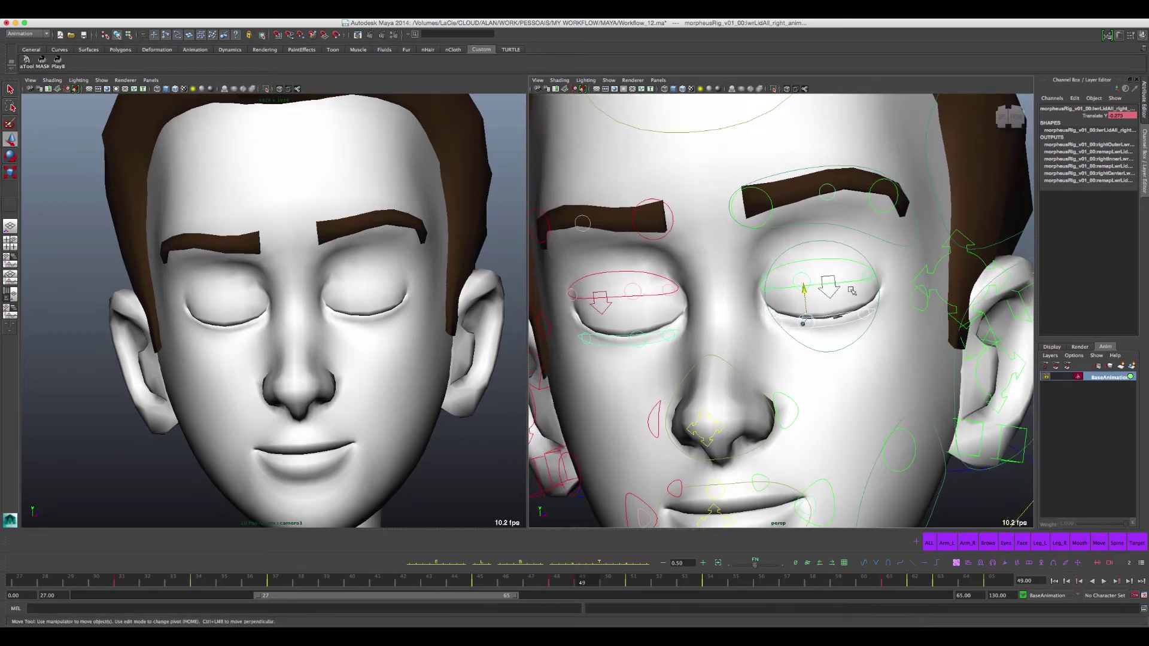
left_click(875, 314)
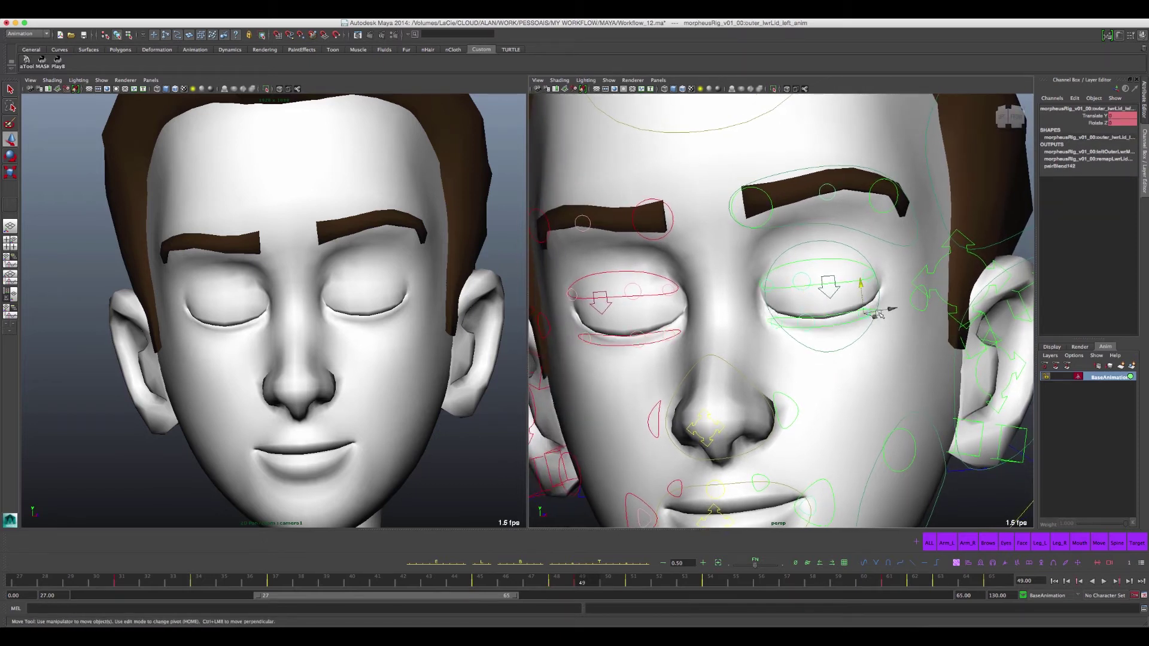
left_click(882, 288)
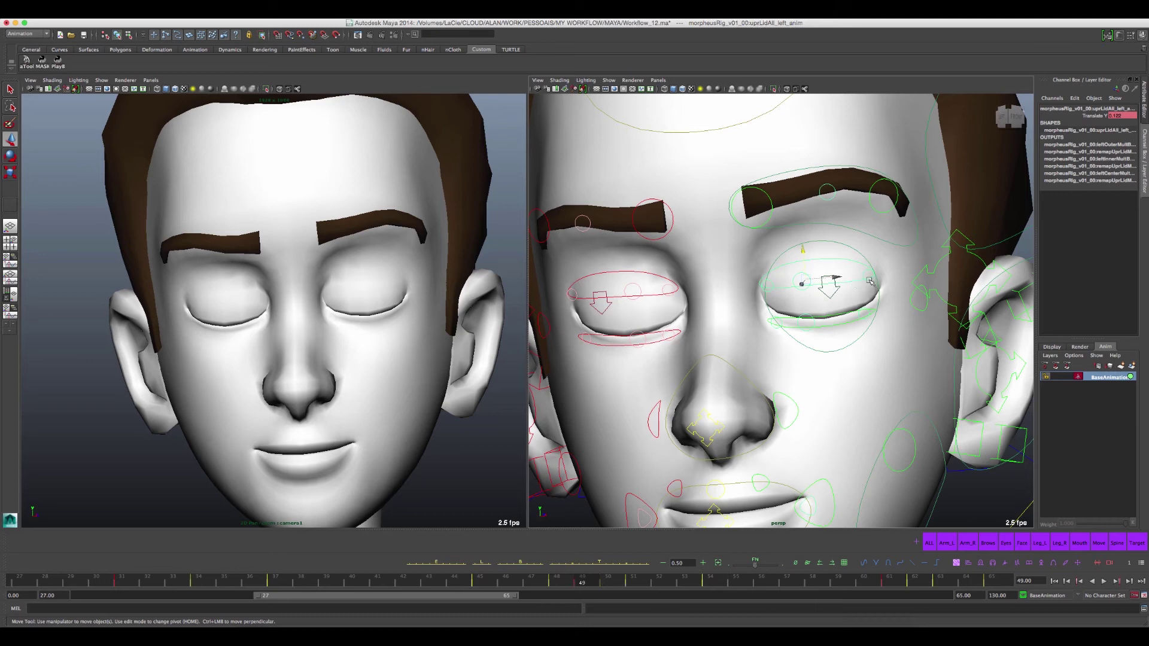
left_click(870, 282)
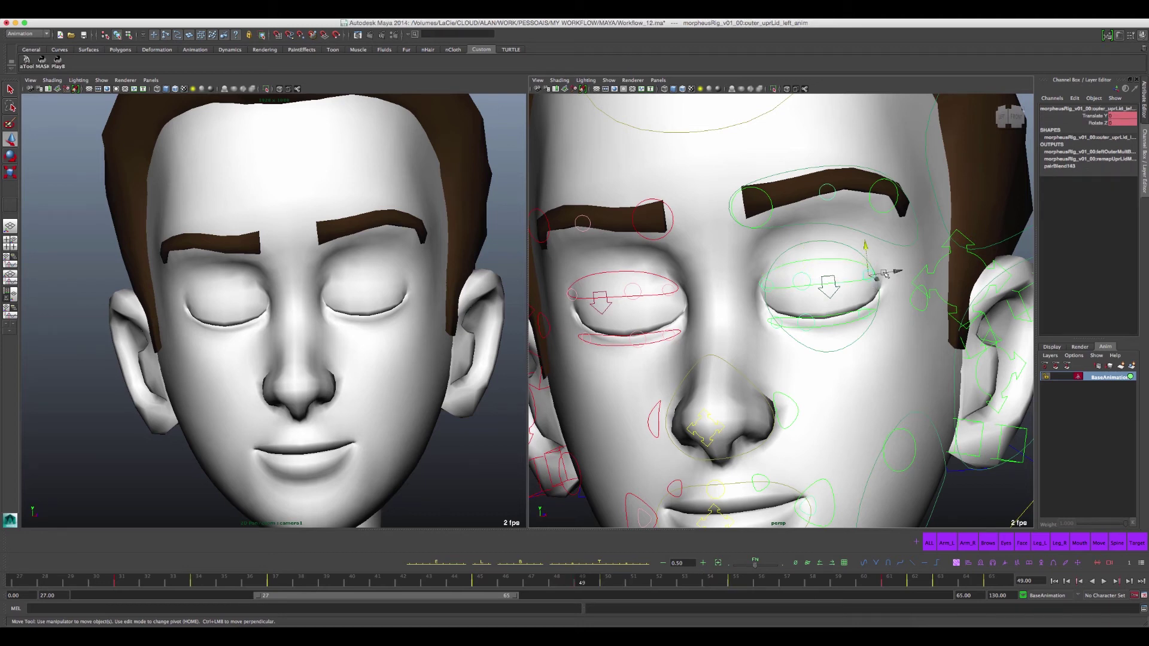
left_click_drag(875, 278, 860, 265)
key("ctrl+z")
Check the centre, whole, outer and inner upper-lid controls and the left eye mover
left_click(803, 282)
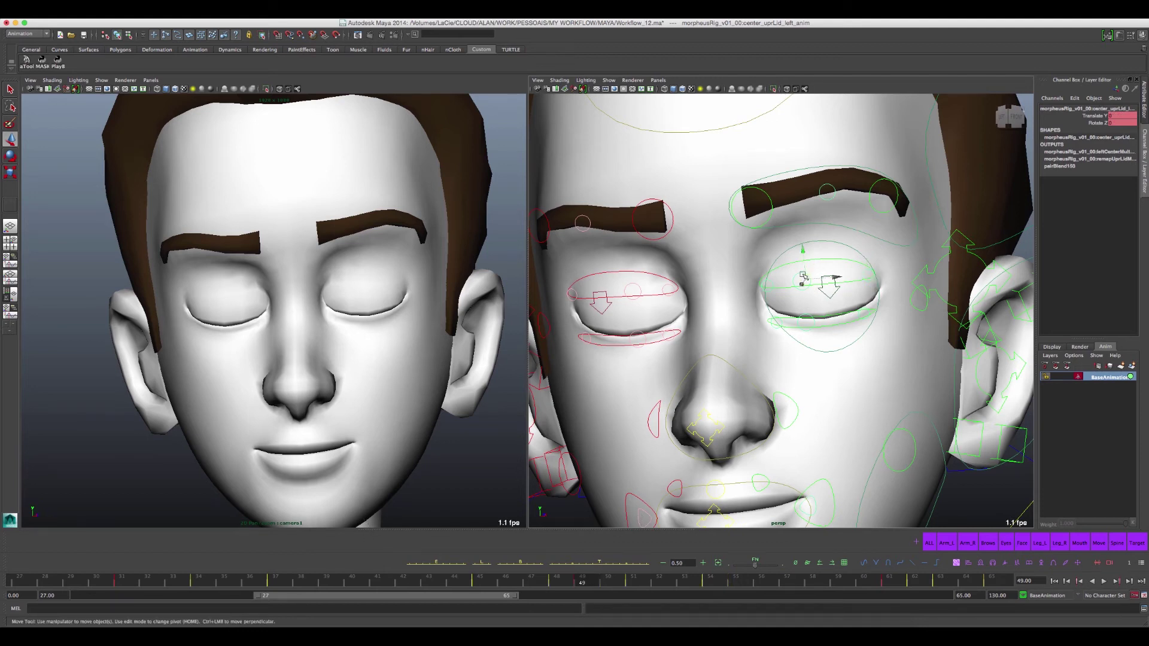
left_click(840, 273)
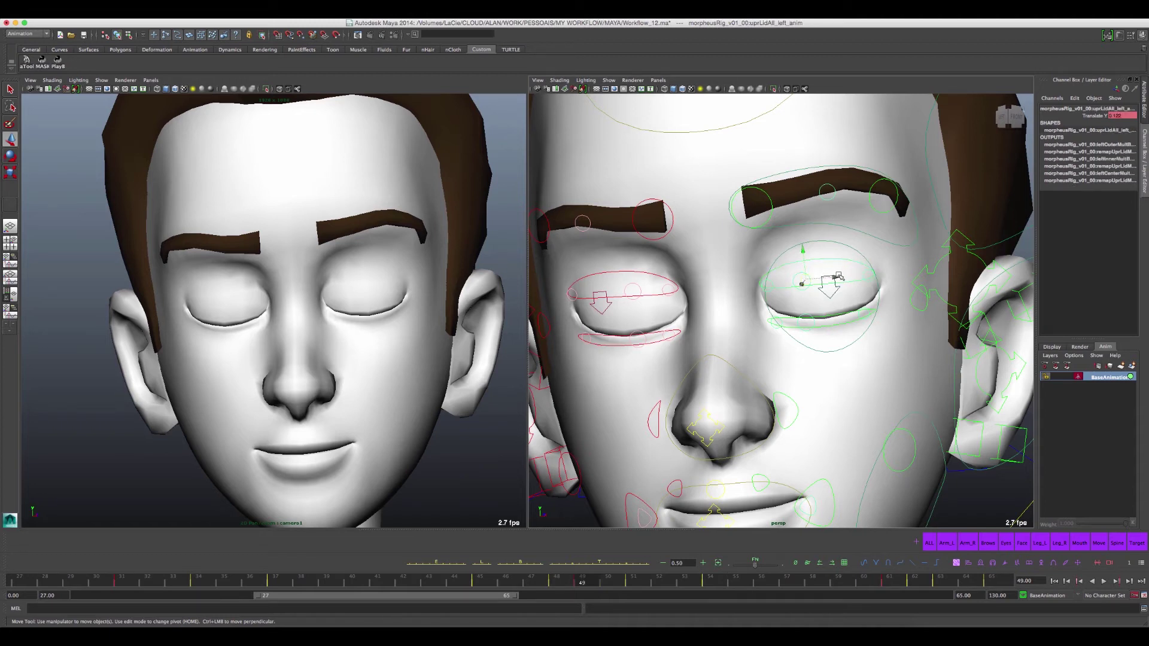
left_click(870, 286)
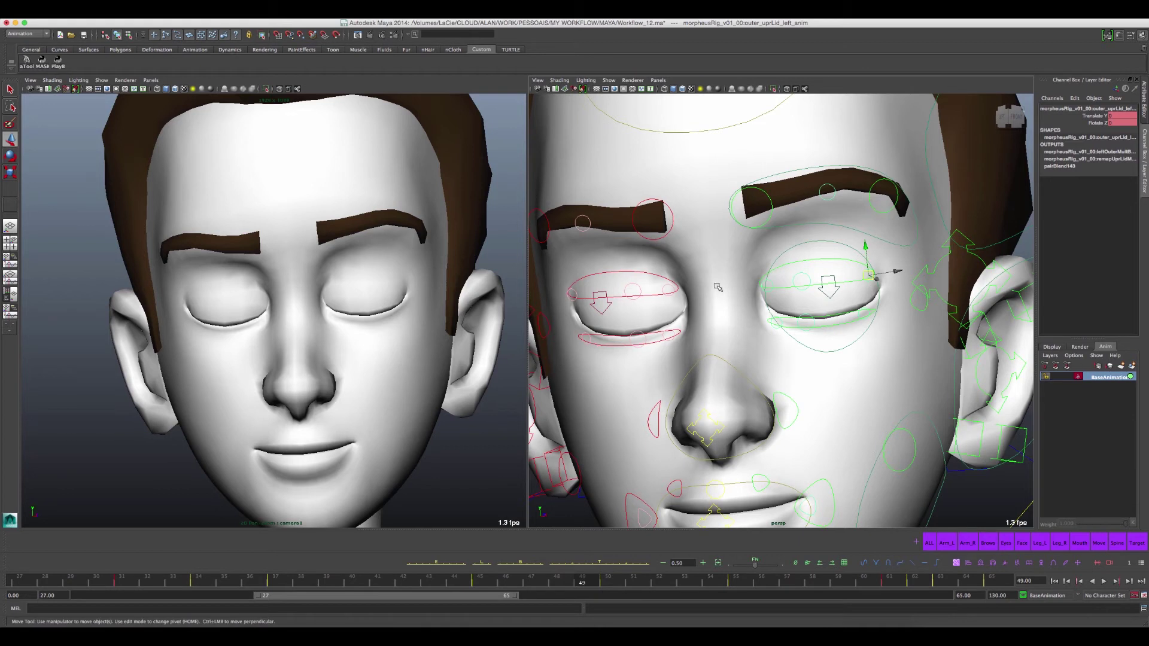
left_click(768, 292)
left_click(782, 325)
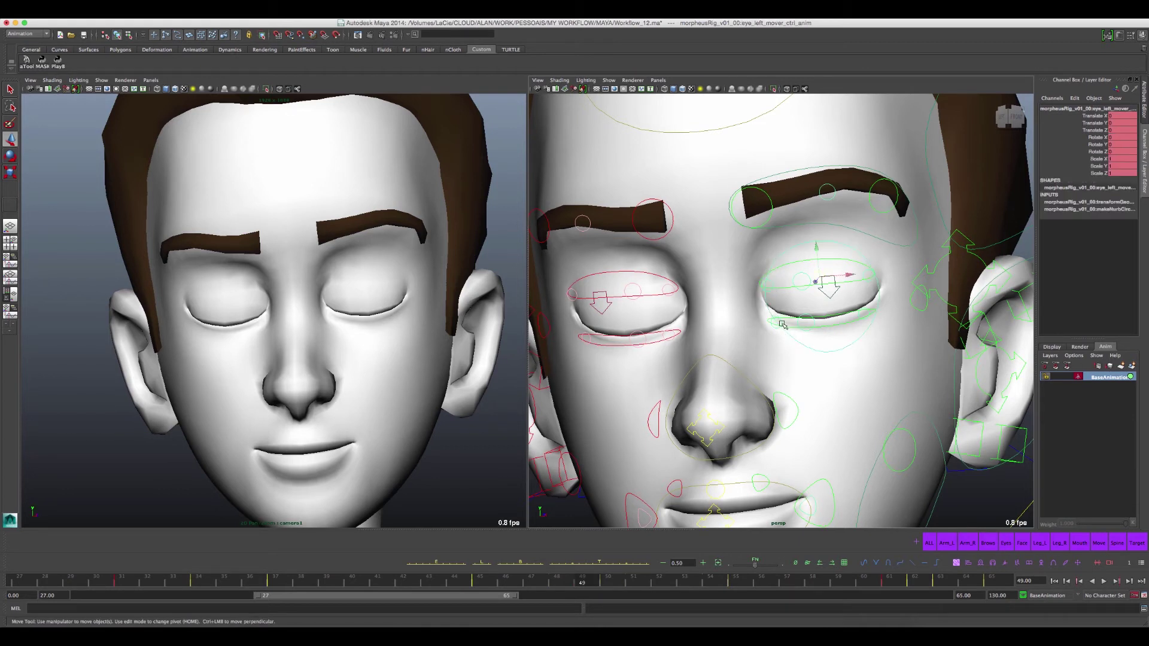
Check the lower-lid and right-lid controls, then select all eye controls with the Eyes set
left_click(799, 323)
left_click(817, 323)
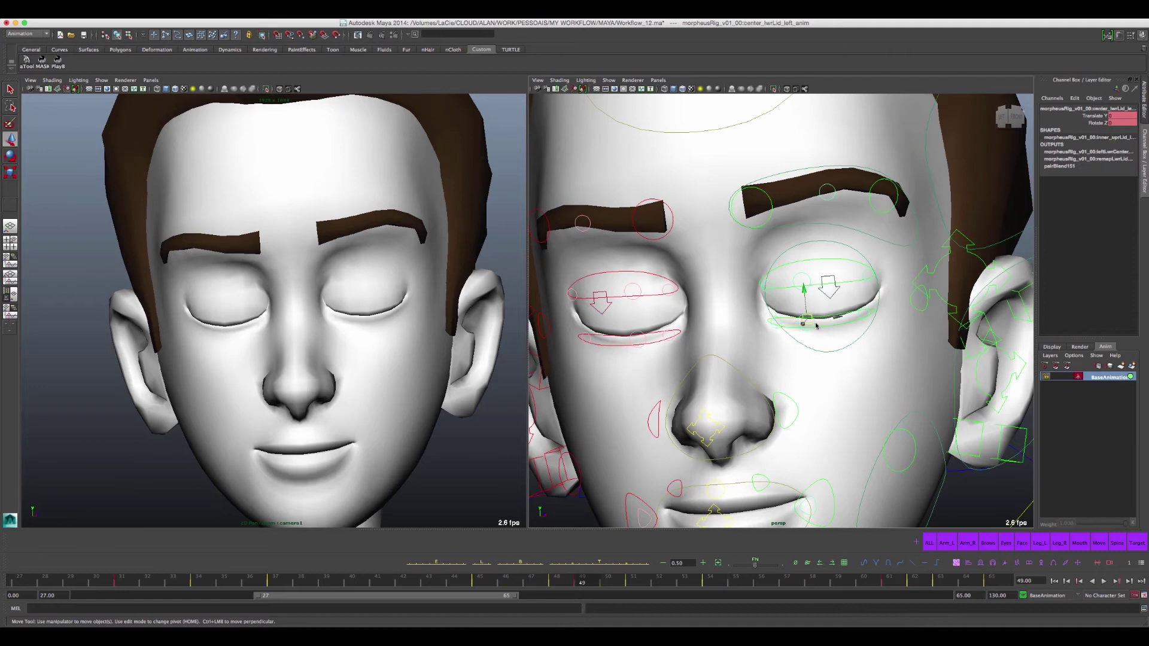
left_click(572, 293)
left_click(588, 340)
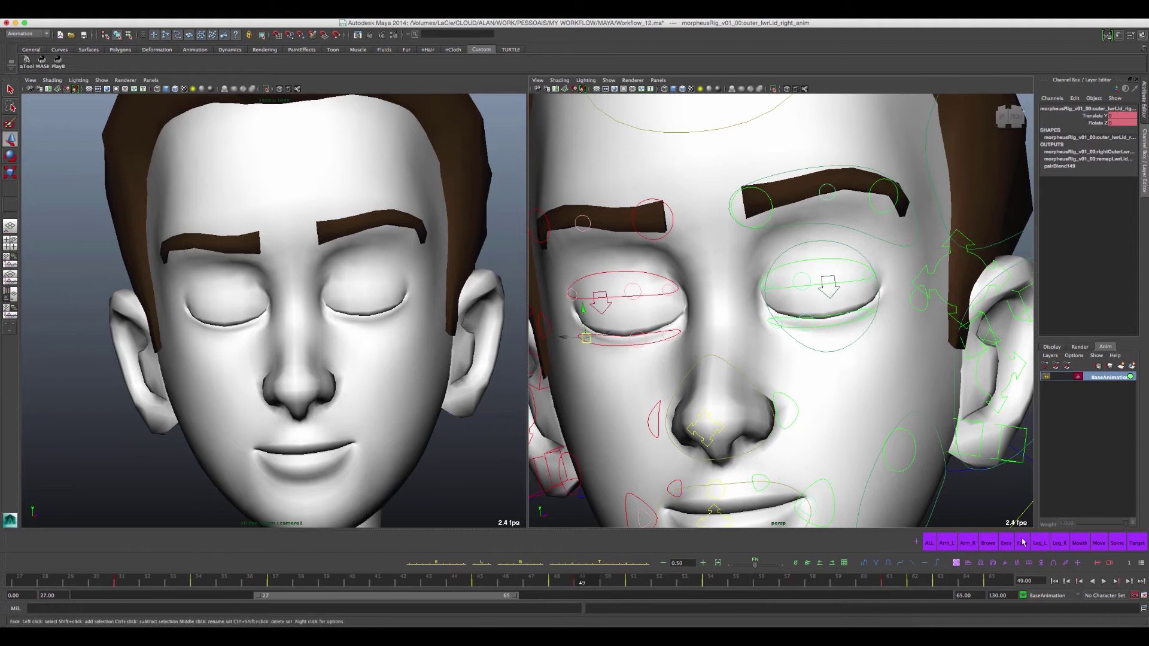
left_click(1007, 546)
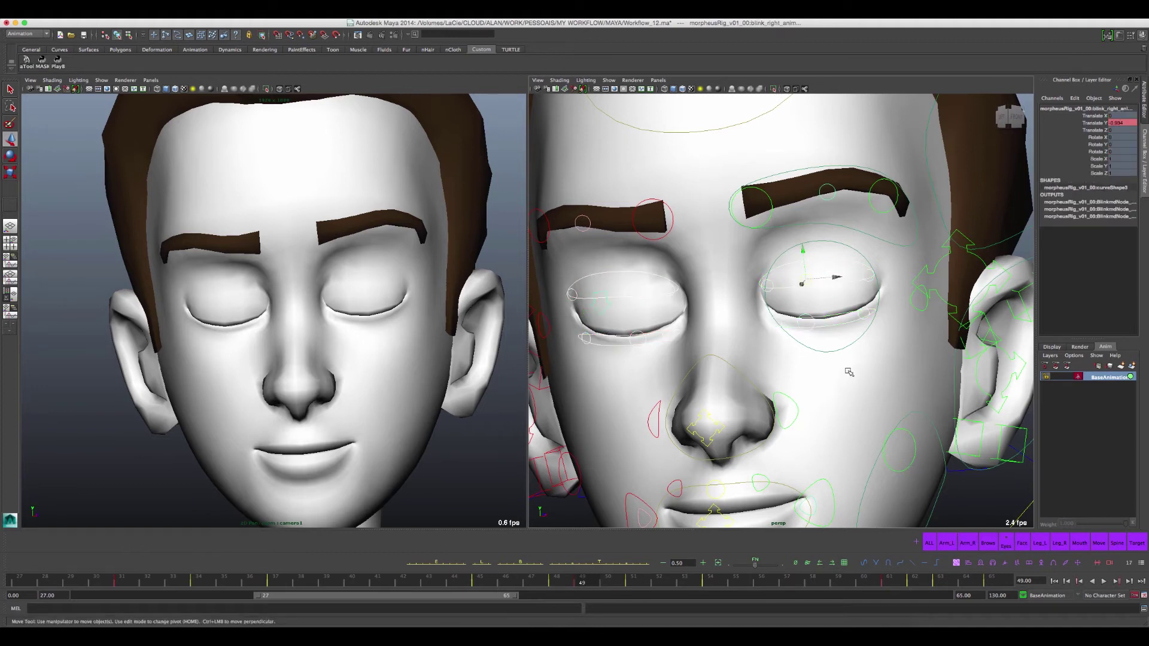
left_click(865, 273)
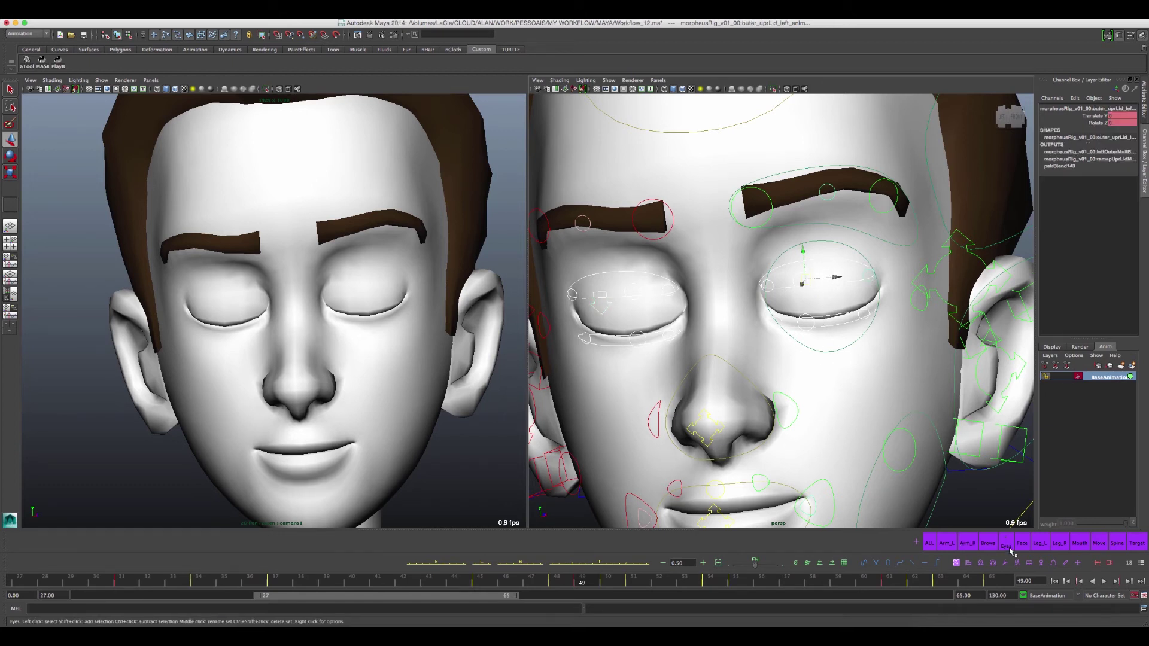
Update the Eyes selection set, then select the outer left upper lid control
right_click(1009, 548)
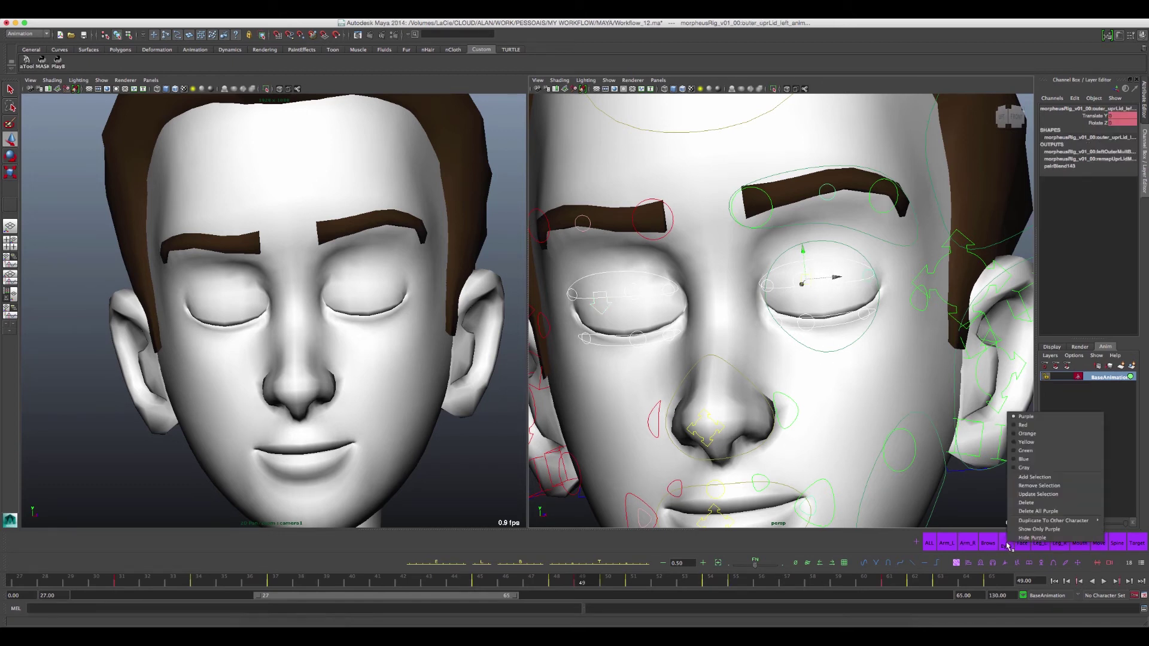
left_click(1041, 494)
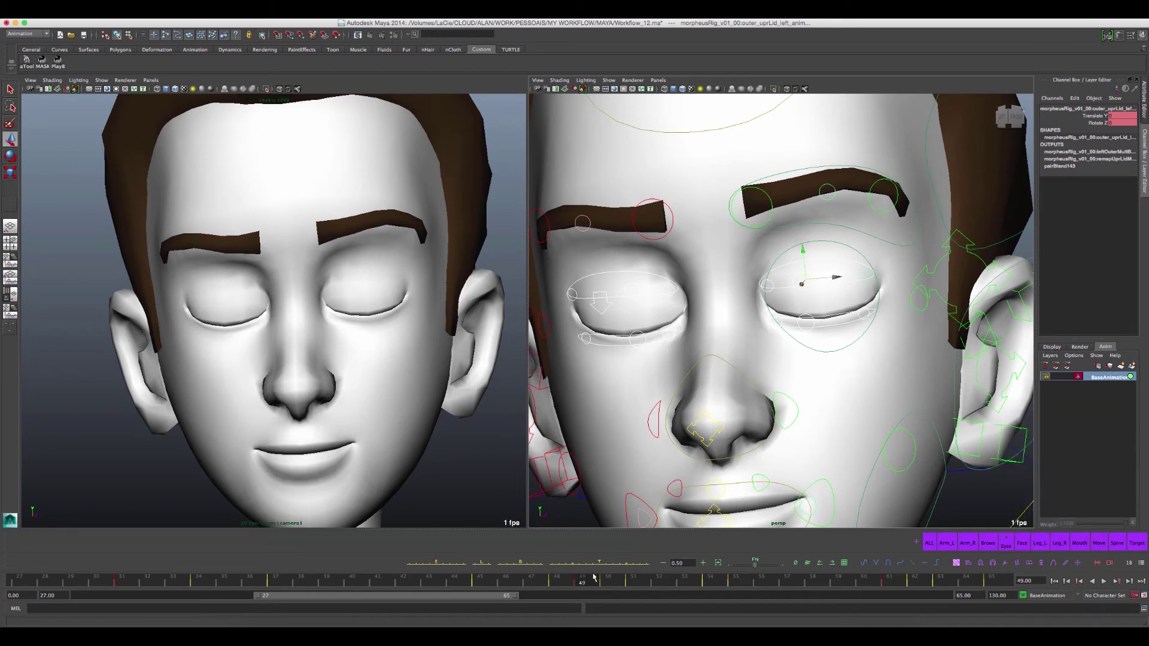
left_click(862, 285)
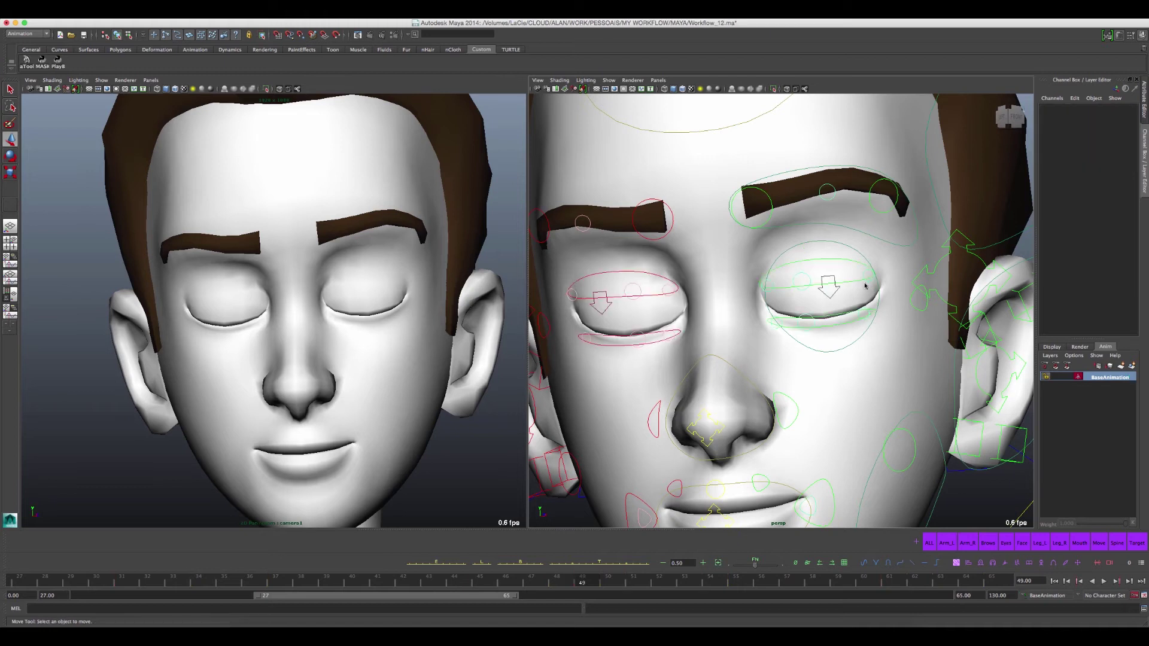
left_click(873, 284)
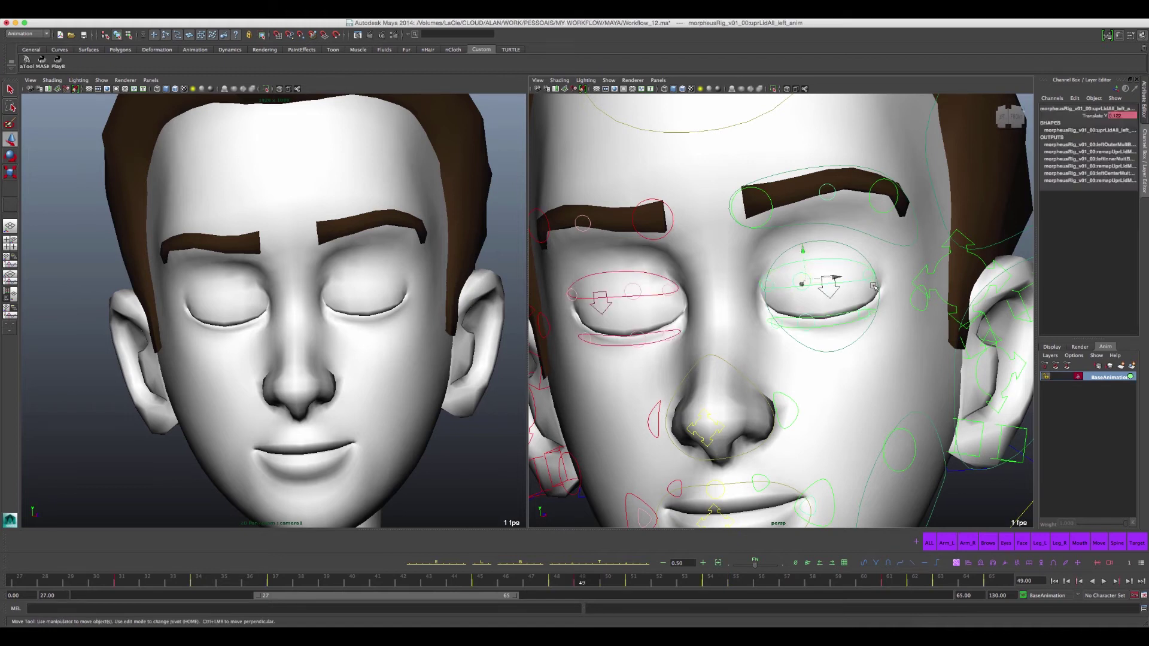
left_click(870, 283)
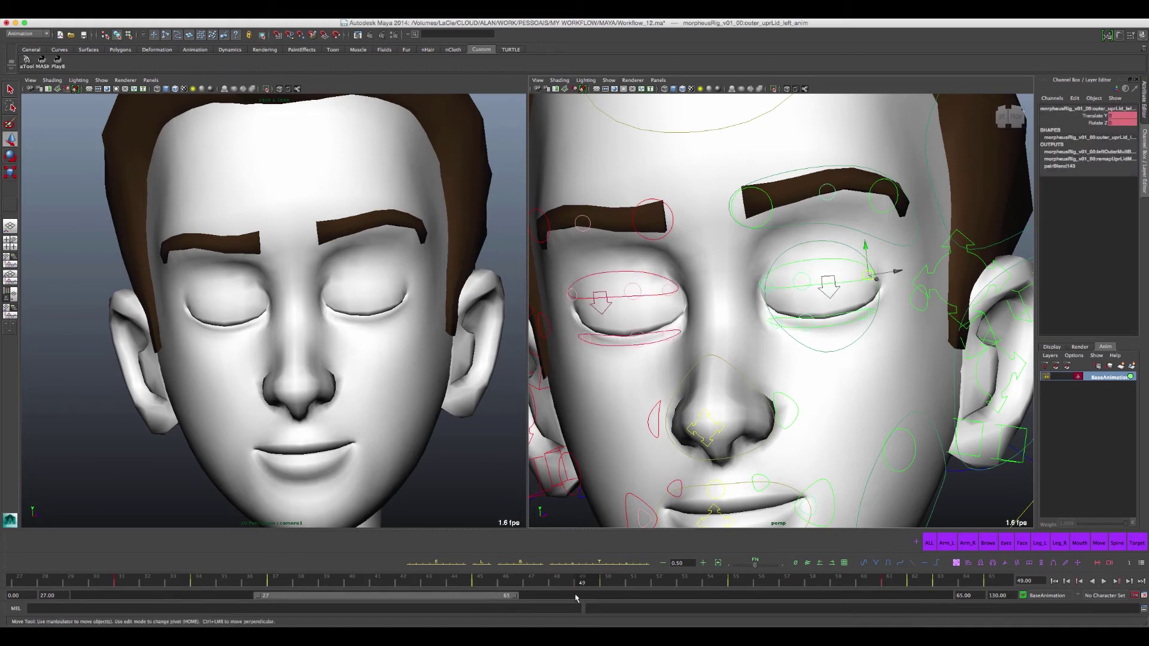
Refine the outer left upper lid across frames 48–55, checking the half-closed pose at 51
left_click(559, 582)
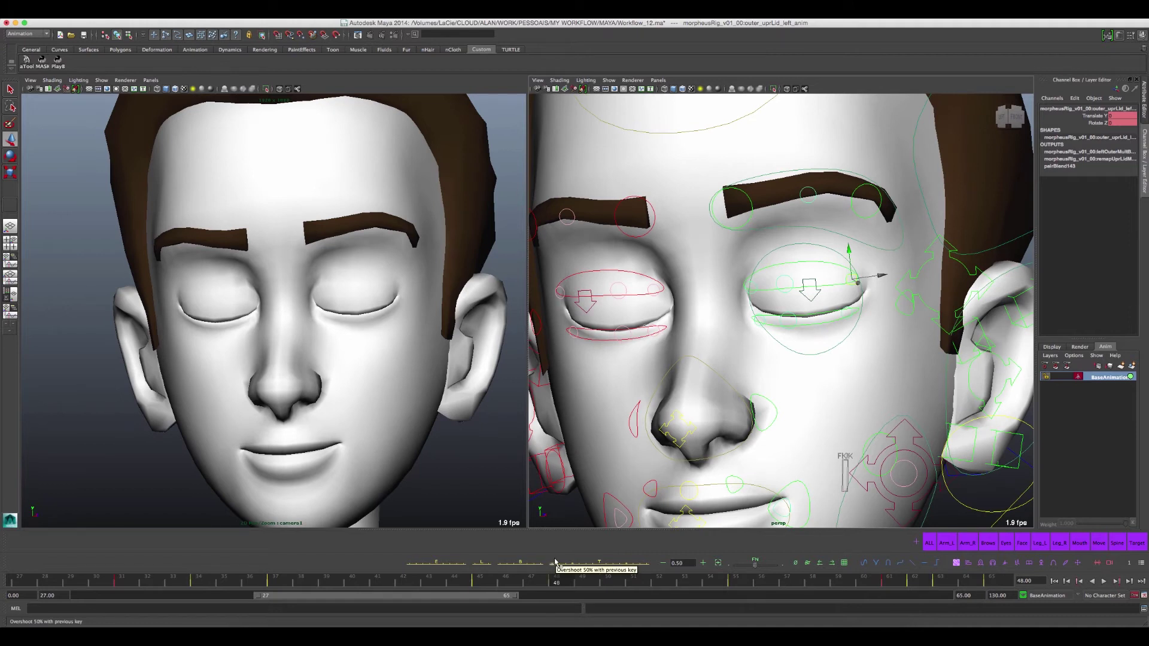
left_click(744, 585)
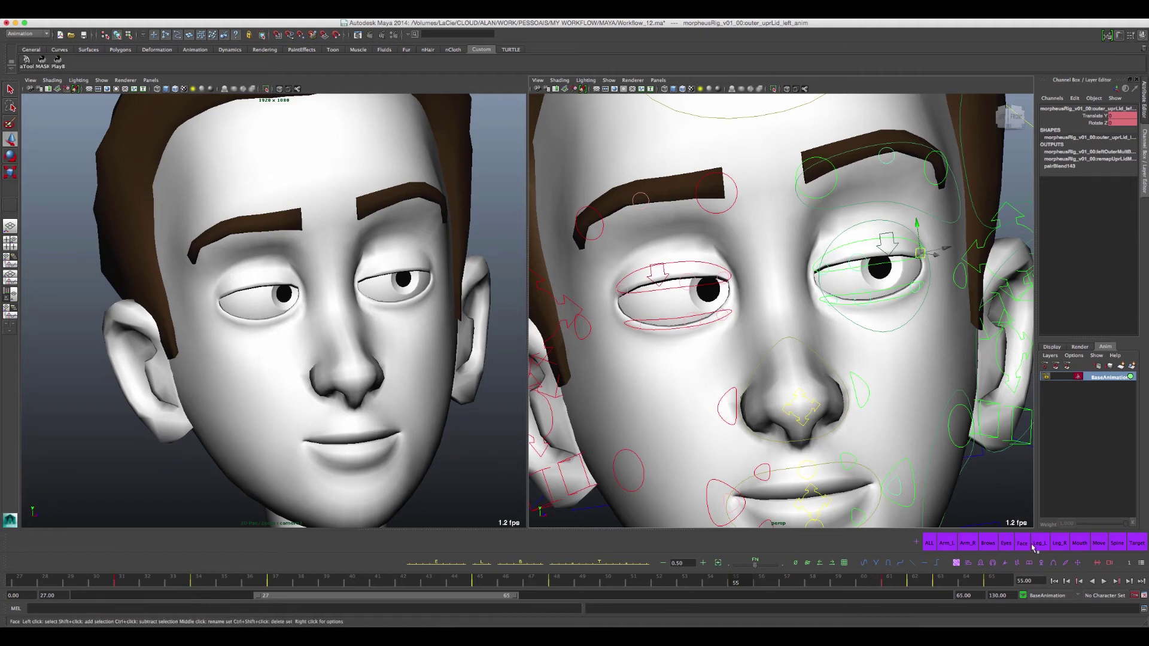
left_click(1005, 544)
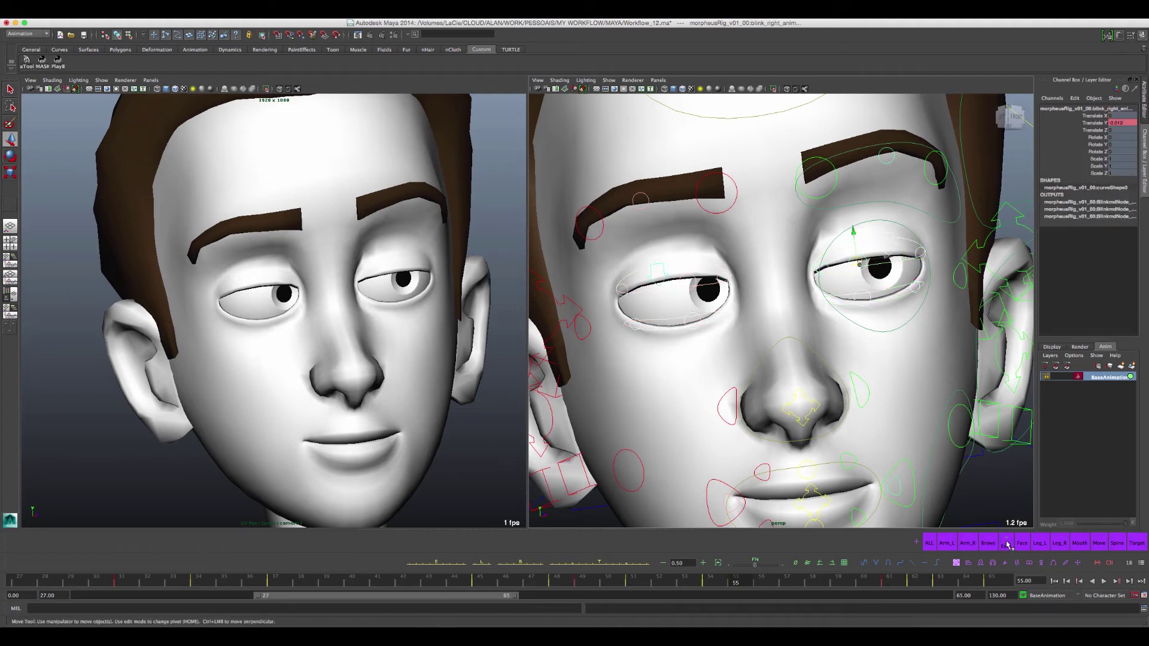
left_click(709, 582)
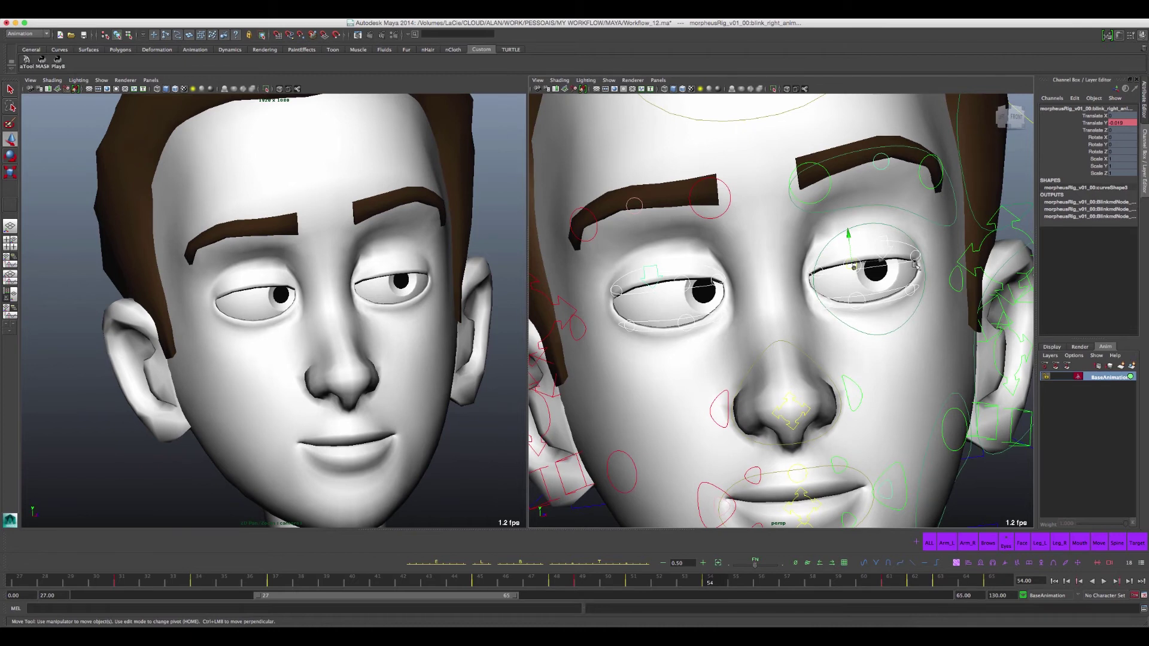
left_click(917, 268)
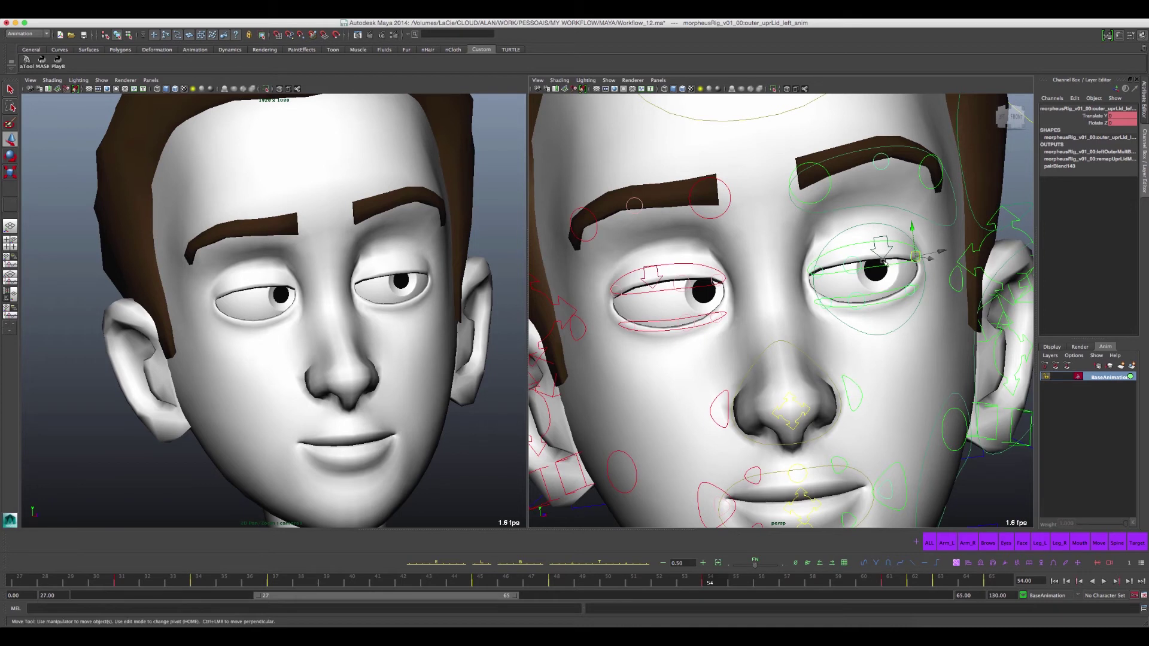
left_click(631, 580)
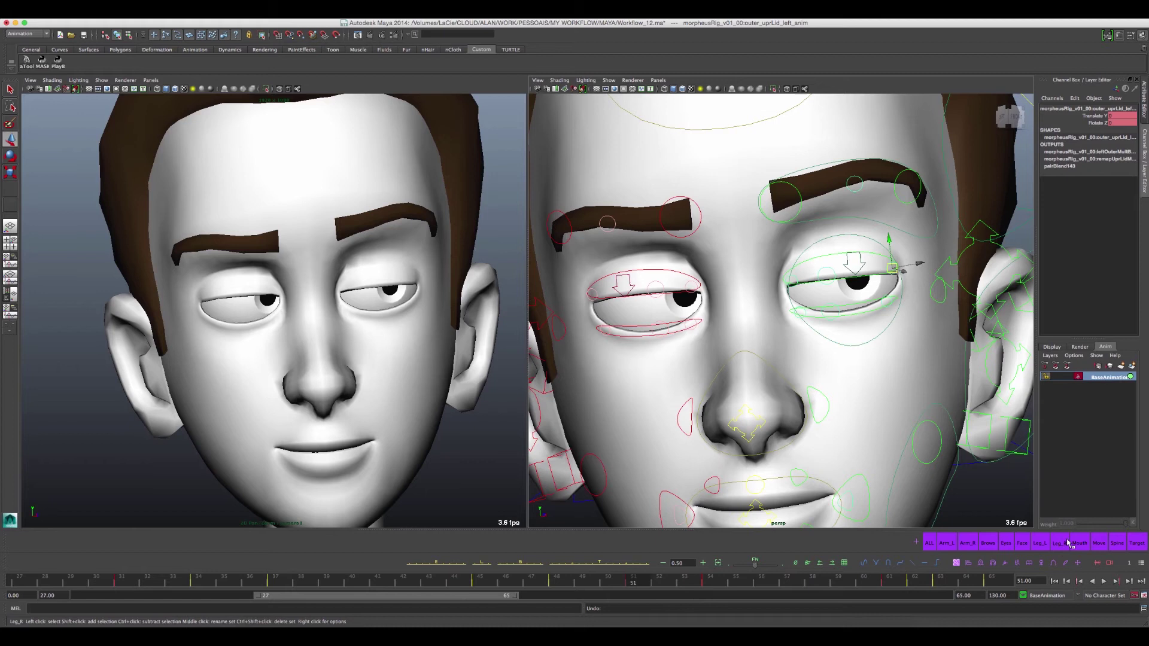
Select all eye controls and play back the blink from frame 48
left_click(1005, 543)
left_click(562, 580)
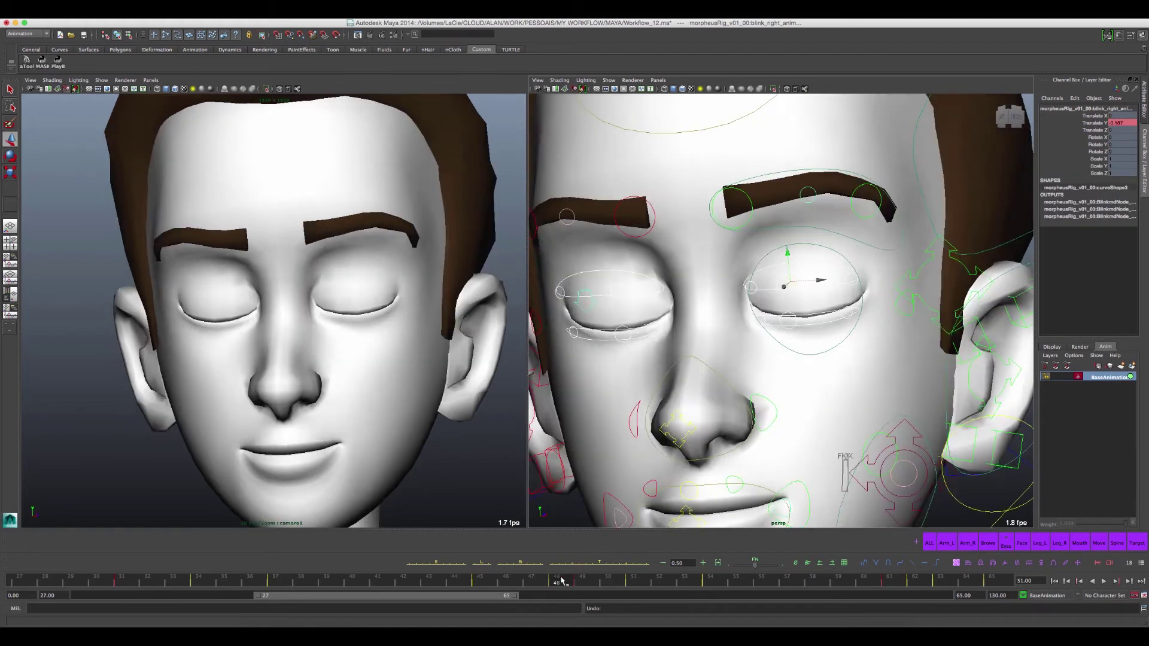
key("alt+v")
key("alt+v")
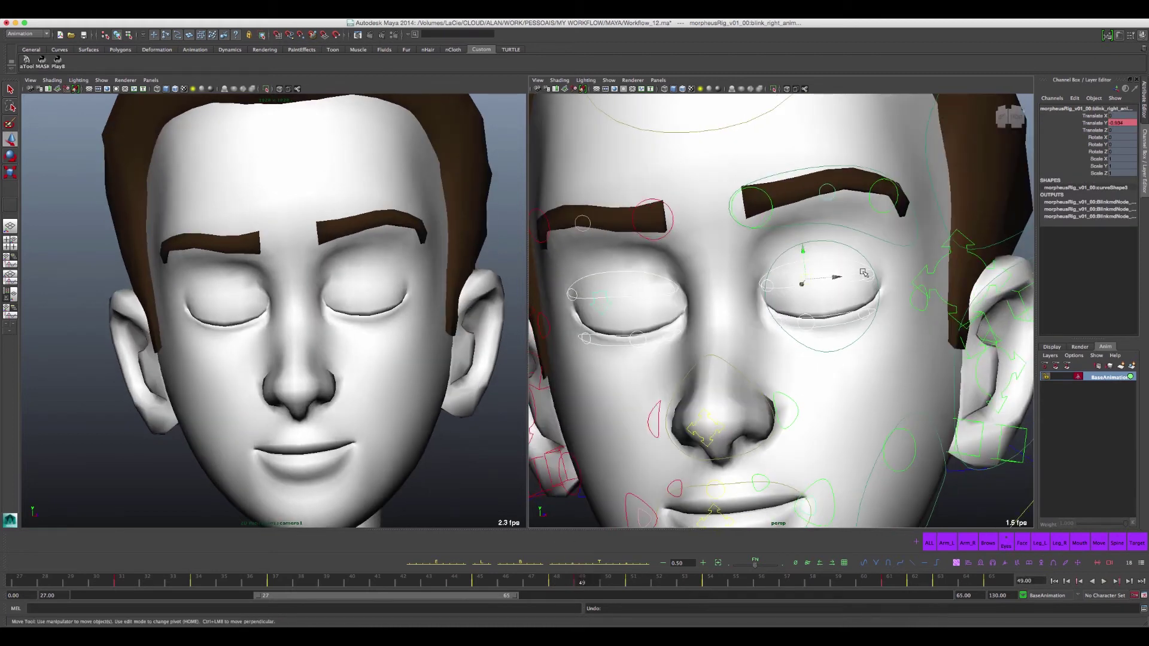
key("alt+v")
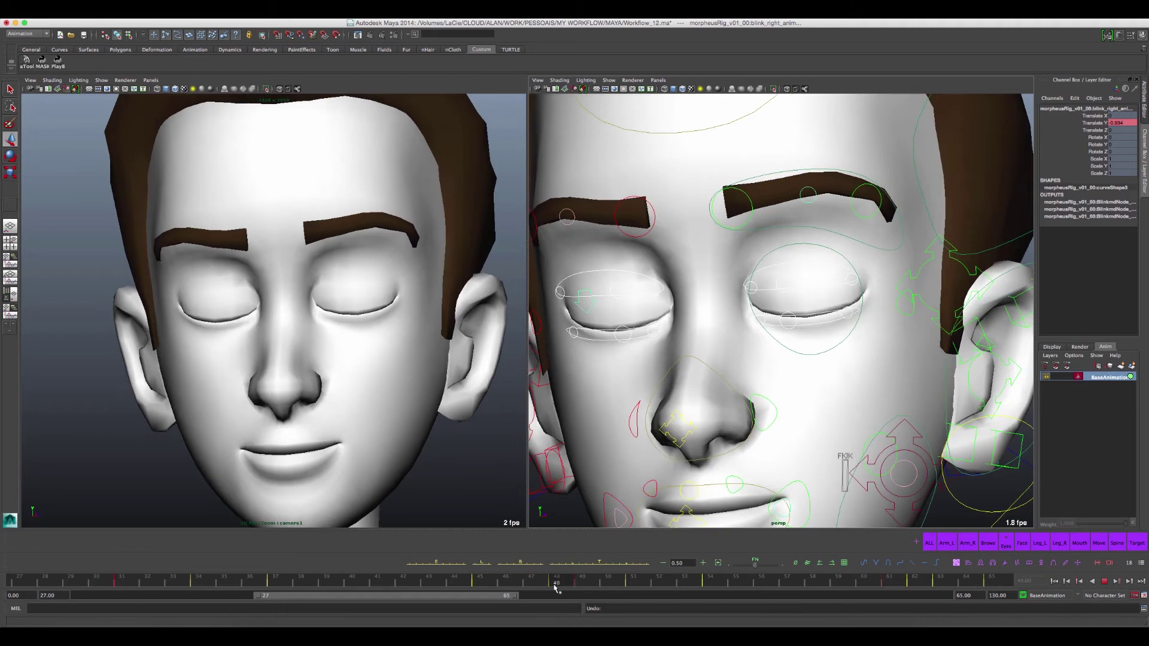
left_click_drag(588, 584, 563, 582)
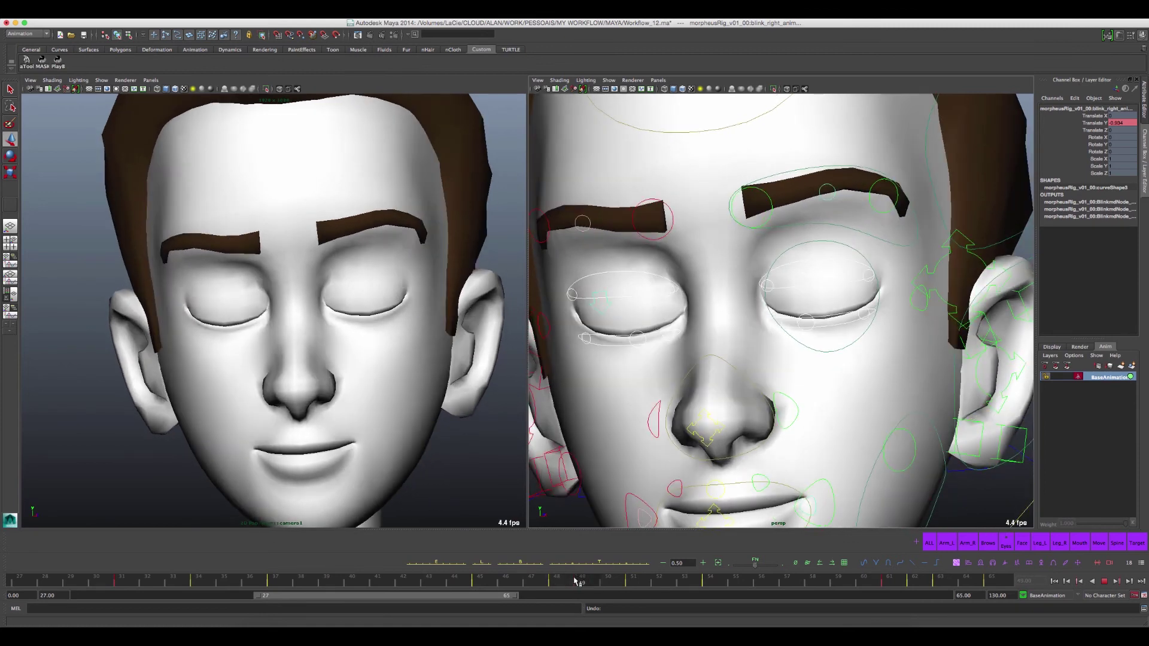
At frame 45, raise blink_right_anim Translate Y from -0.242 to -0.093 and replay the blink
mouse_move(560, 584)
left_mouse_down()
mouse_move(488, 591)
mouse_move(505, 585)
left_mouse_up()
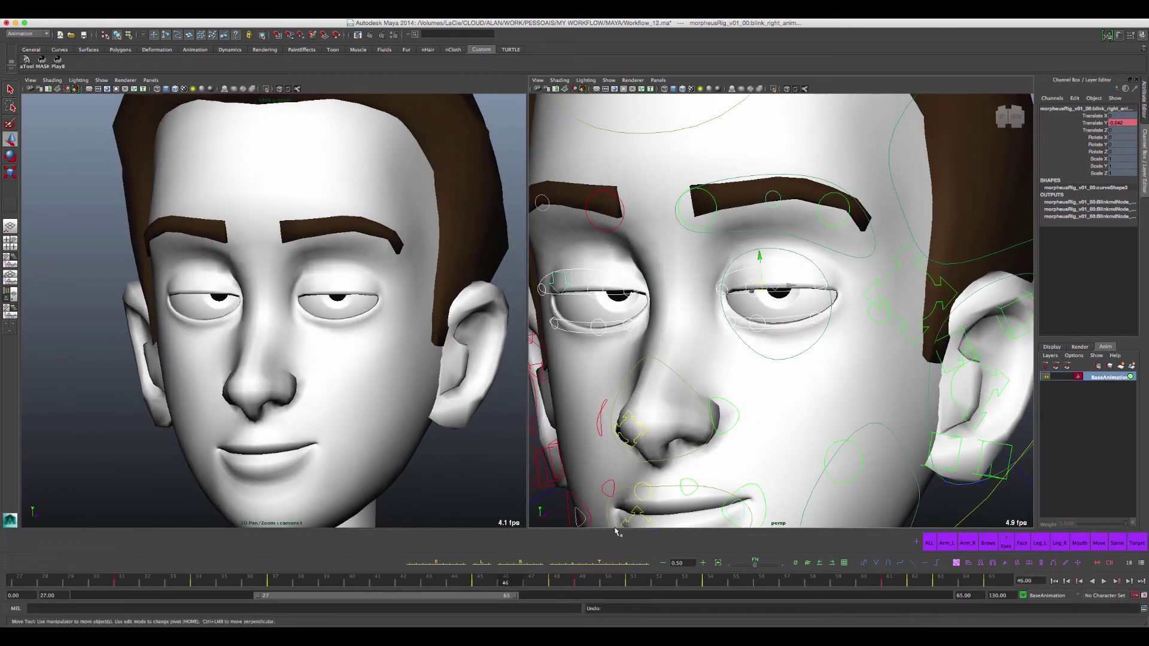
left_click(579, 567)
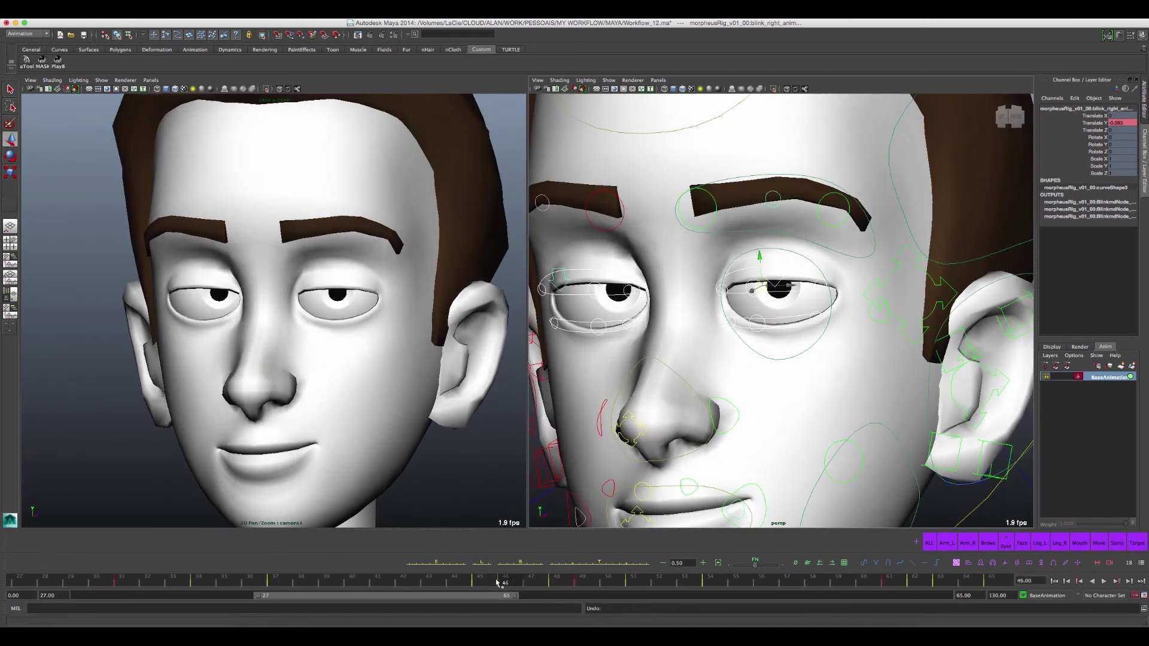
key("alt+v")
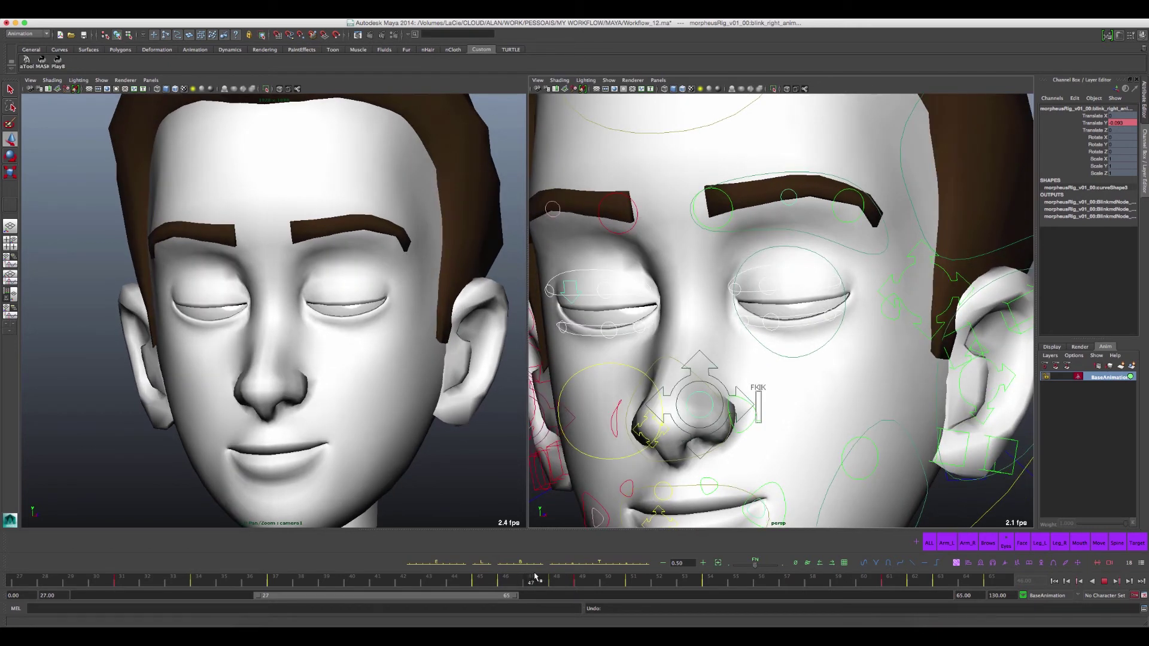
mouse_move(548, 575)
left_mouse_down()
mouse_move(614, 587)
mouse_move(518, 595)
mouse_move(736, 587)
mouse_move(710, 585)
left_mouse_up()
key("alt+v")
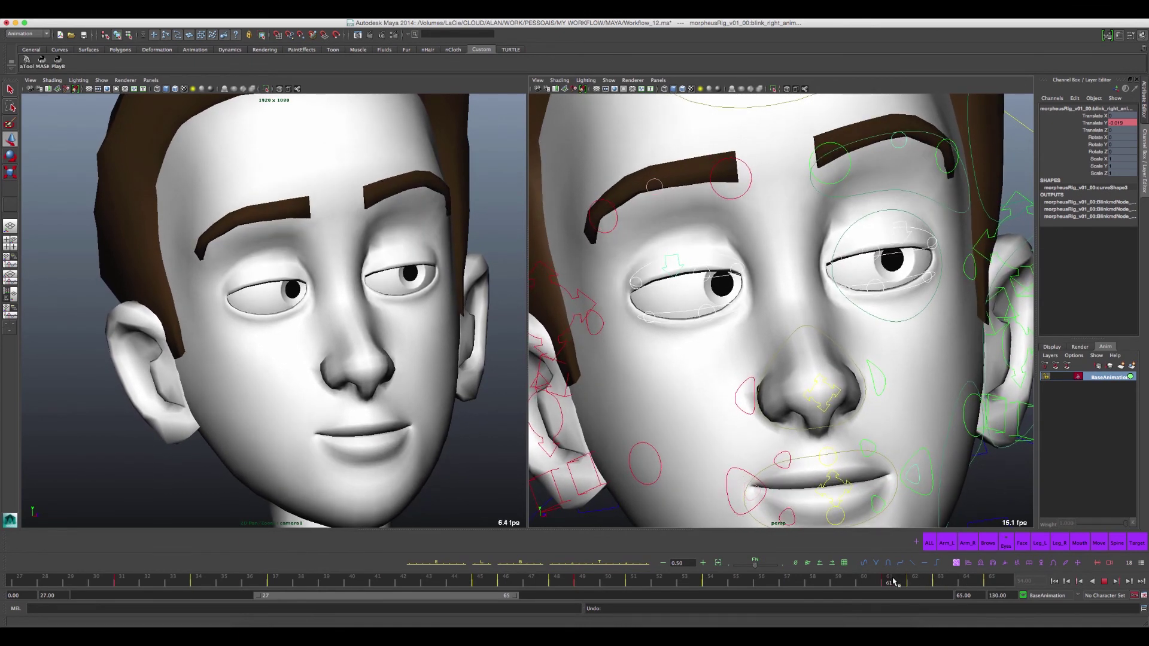
key("Escape")
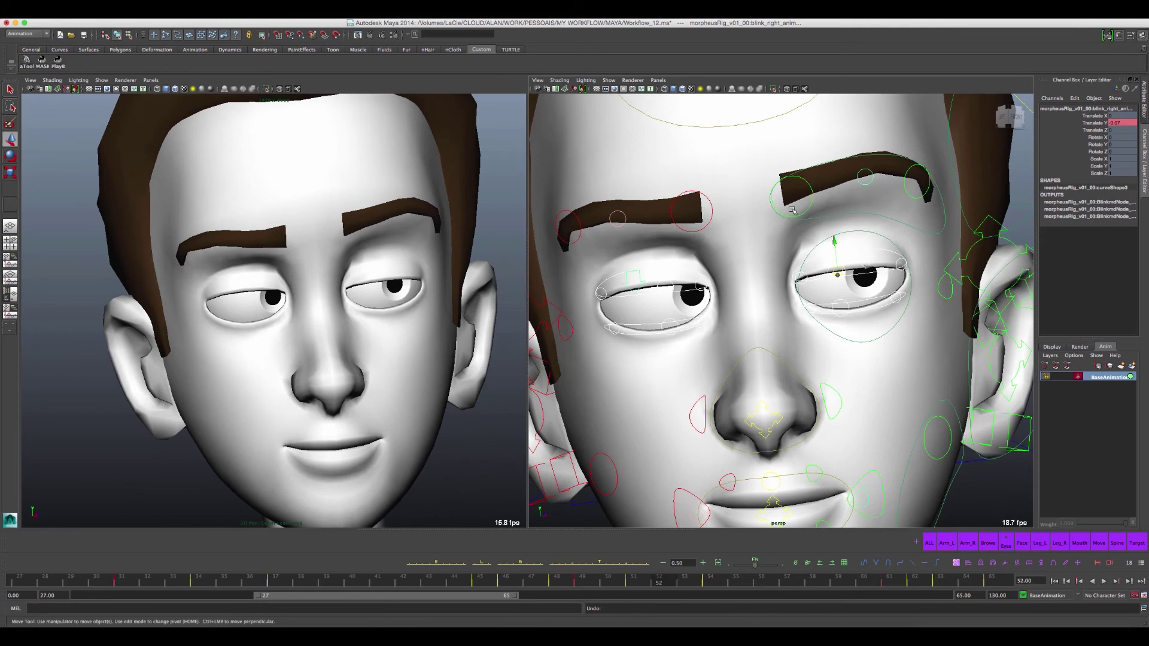
Select the master eye aim control and ease the eyelids slightly open at frame 46
scroll(819, 299, "down", 5)
scroll(838, 299, "down", 2)
scroll(867, 299, "down", 2)
left_click(924, 280)
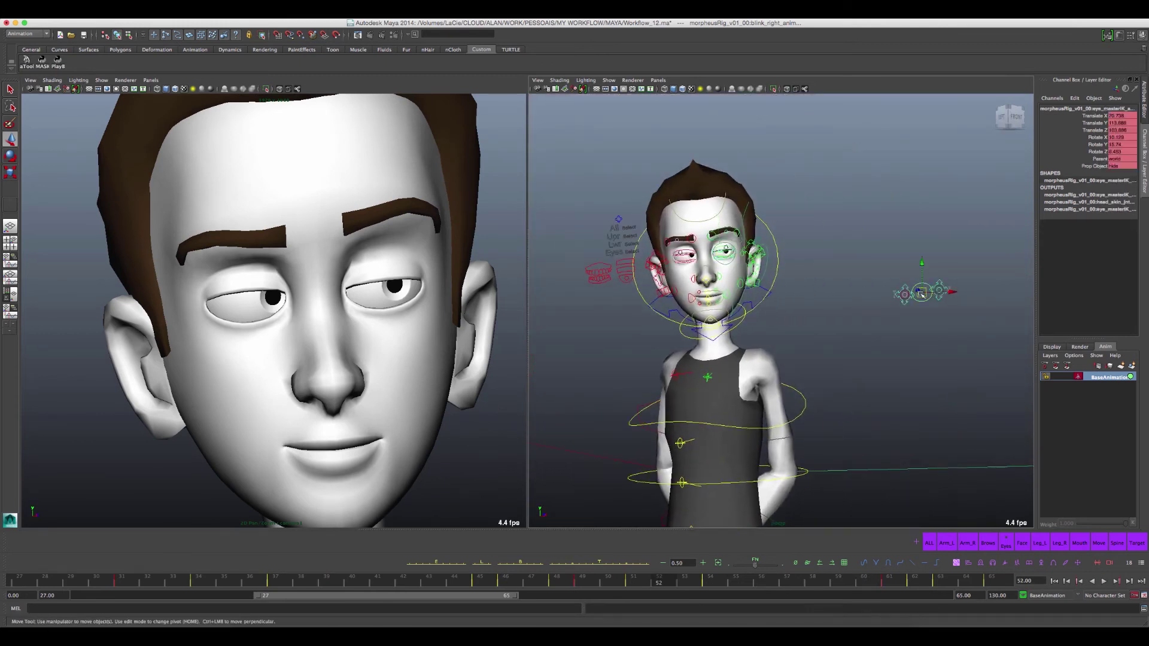
scroll(838, 329, "up", 3)
scroll(748, 359, "up", 3)
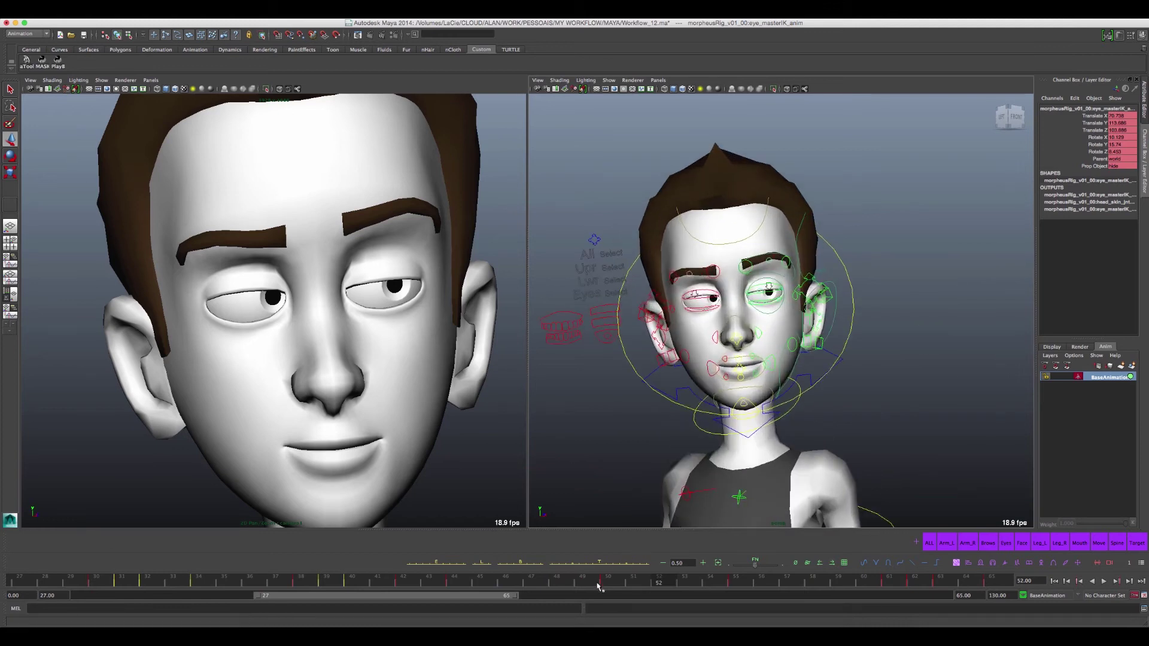
key("alt+v")
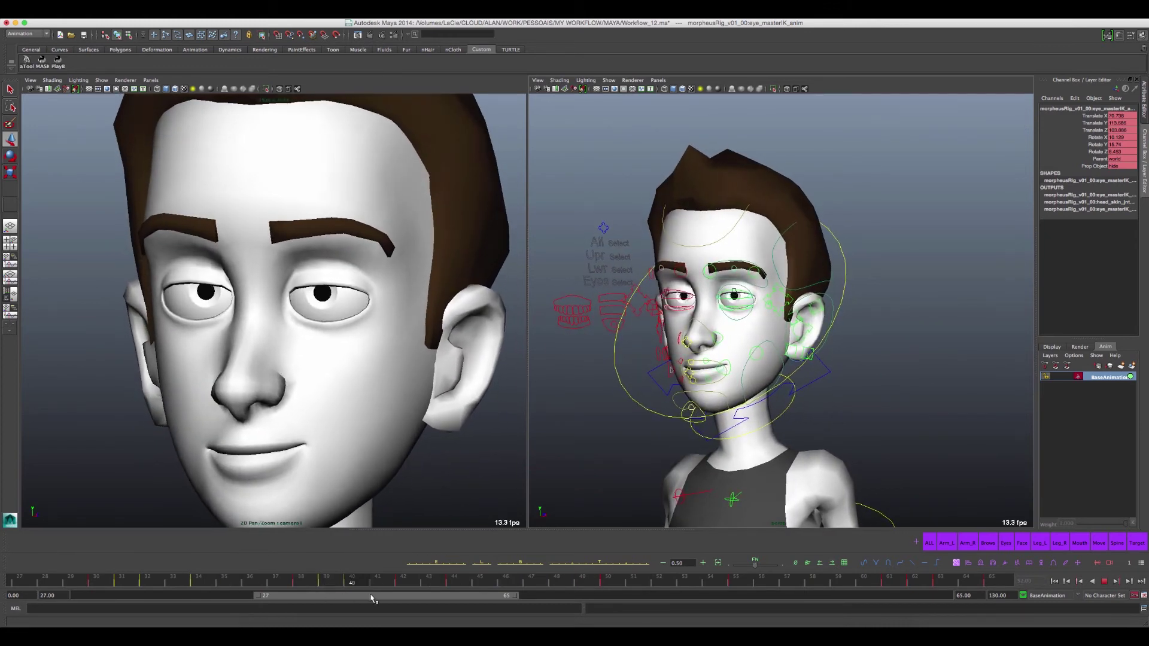
left_click(480, 581)
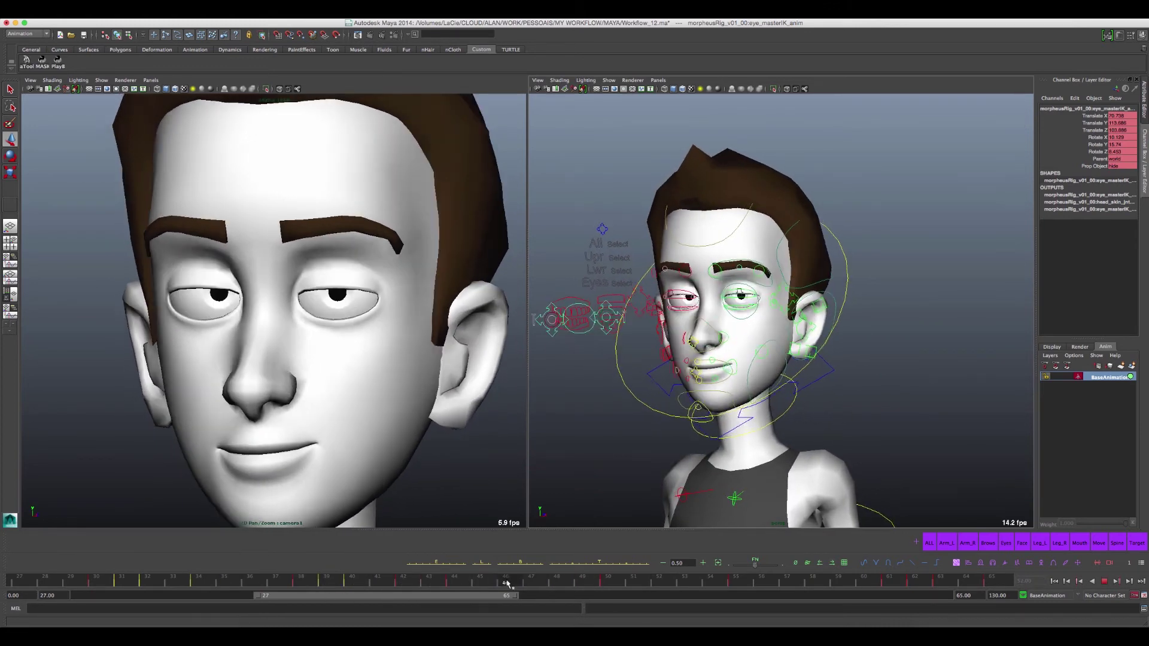
mouse_move(483, 583)
left_mouse_down()
mouse_move(565, 593)
mouse_move(542, 593)
left_mouse_up()
left_click(623, 564)
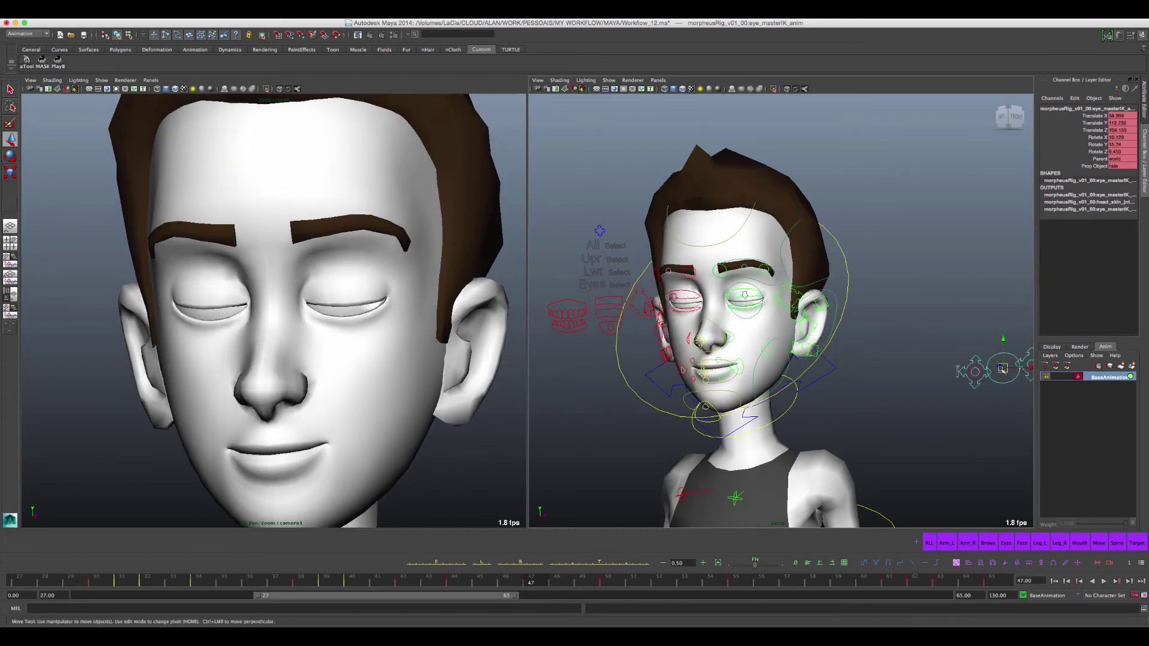
At frame 47, try lowering the eye master control, then undo the move
left_click(605, 581)
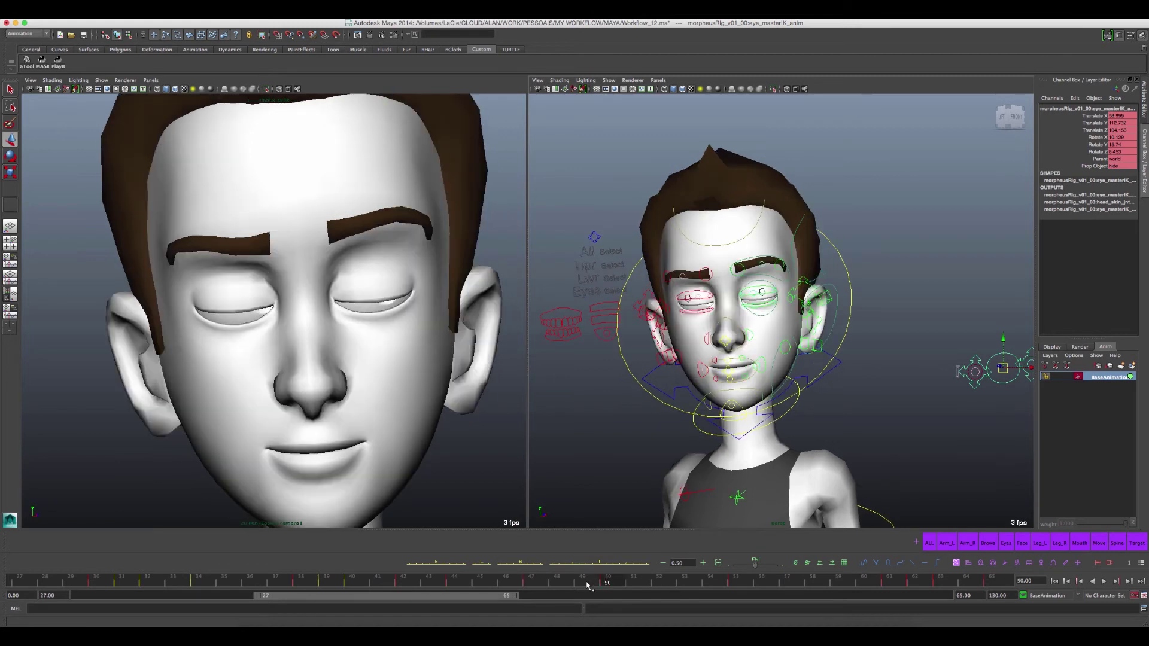
left_click(531, 581)
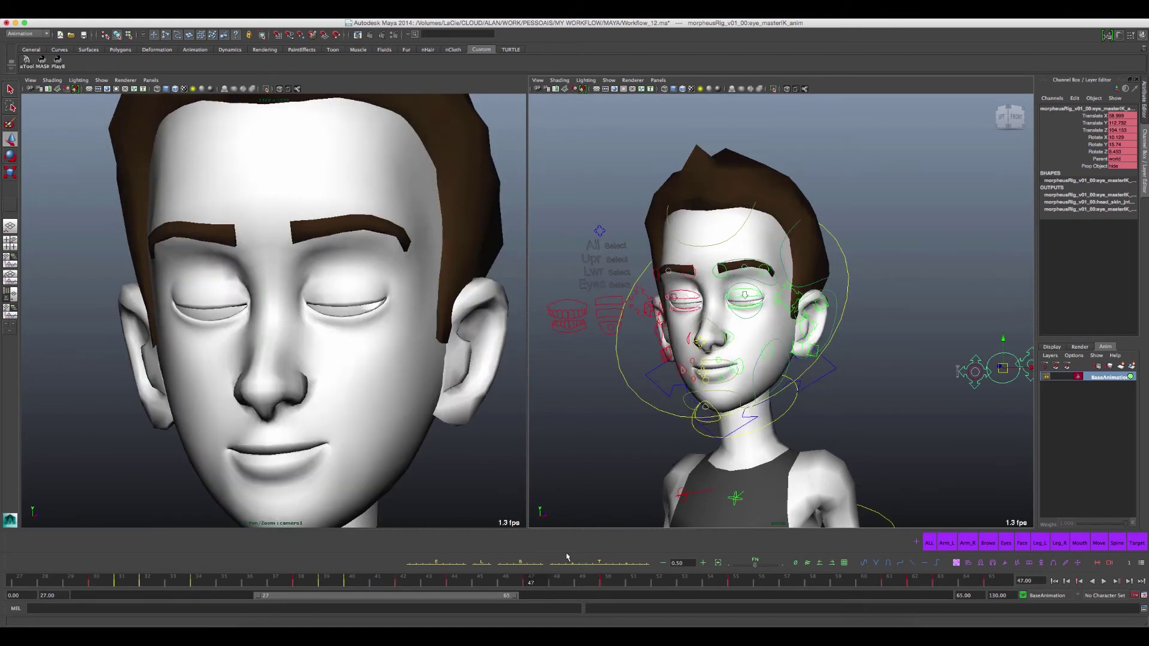
left_click(995, 421)
left_click(1005, 374)
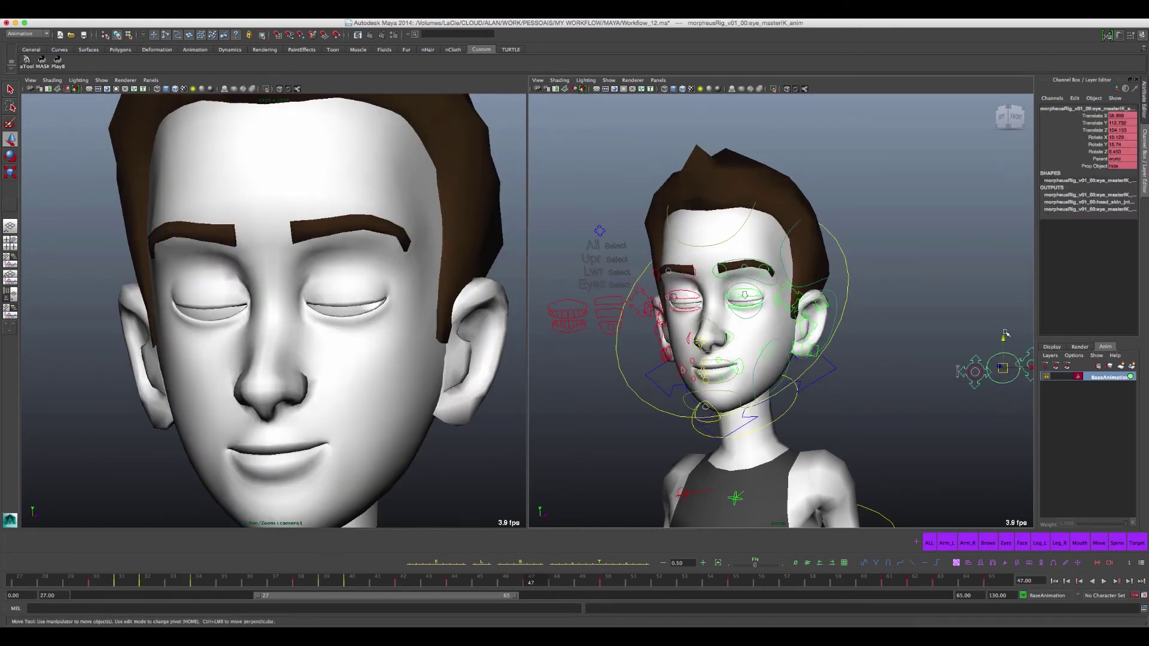
mouse_move(1002, 340)
left_mouse_down()
mouse_move(1002, 503)
mouse_move(954, 518)
left_mouse_up()
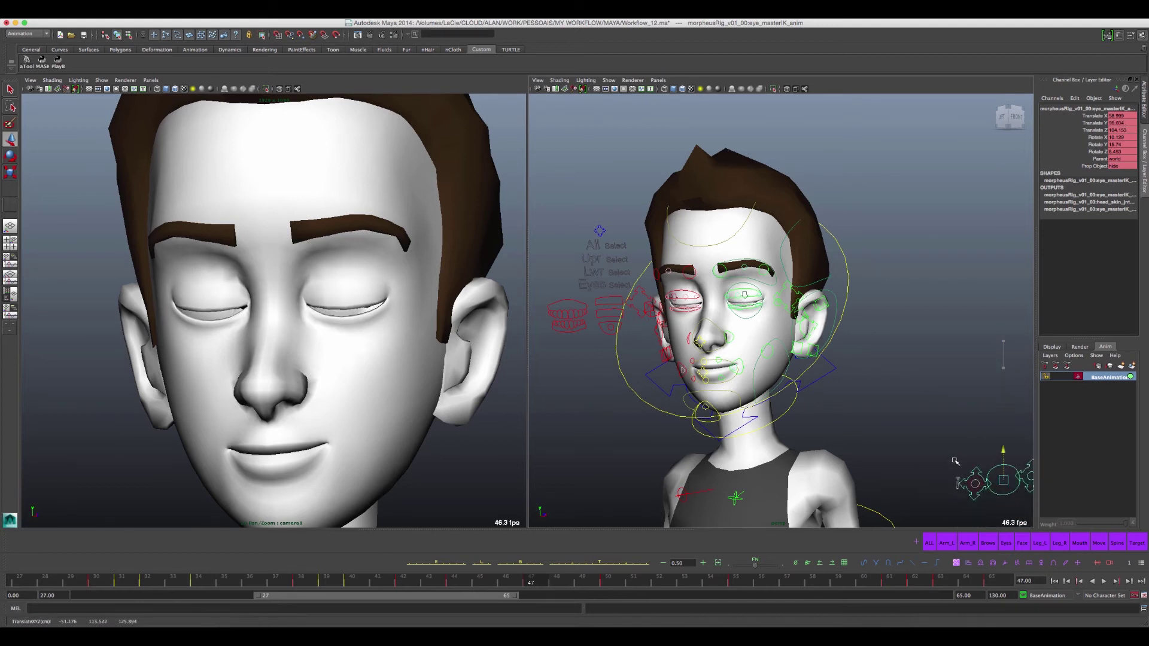
left_click_drag(954, 518, 955, 448)
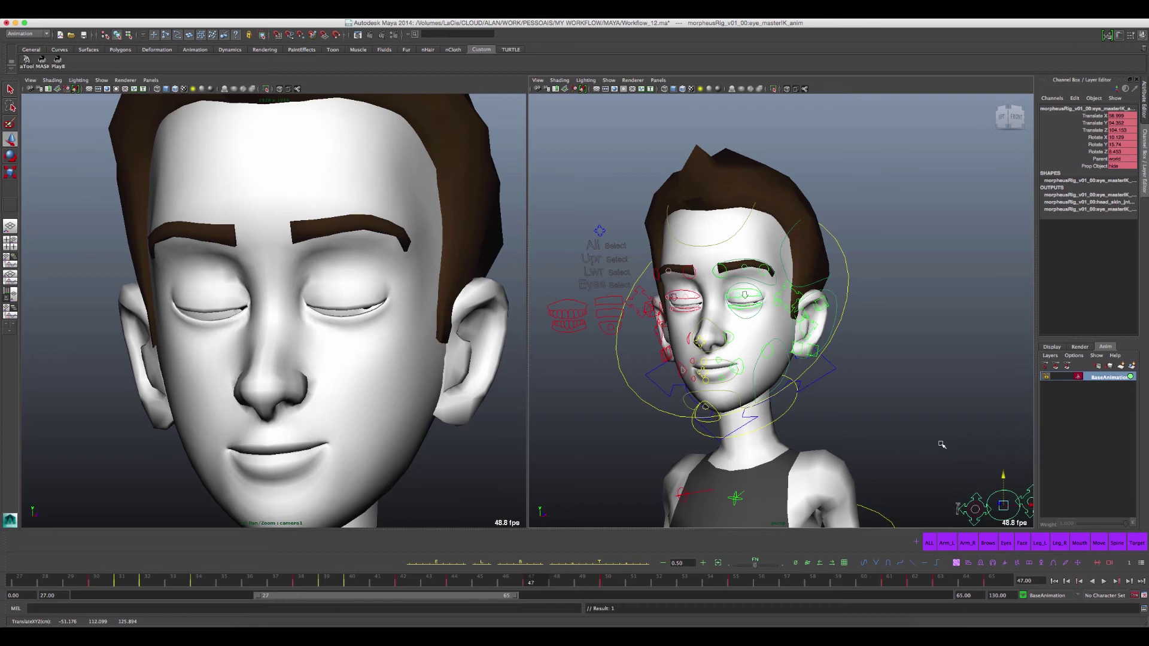
middle_click_drag(941, 448, 914, 360, "alt")
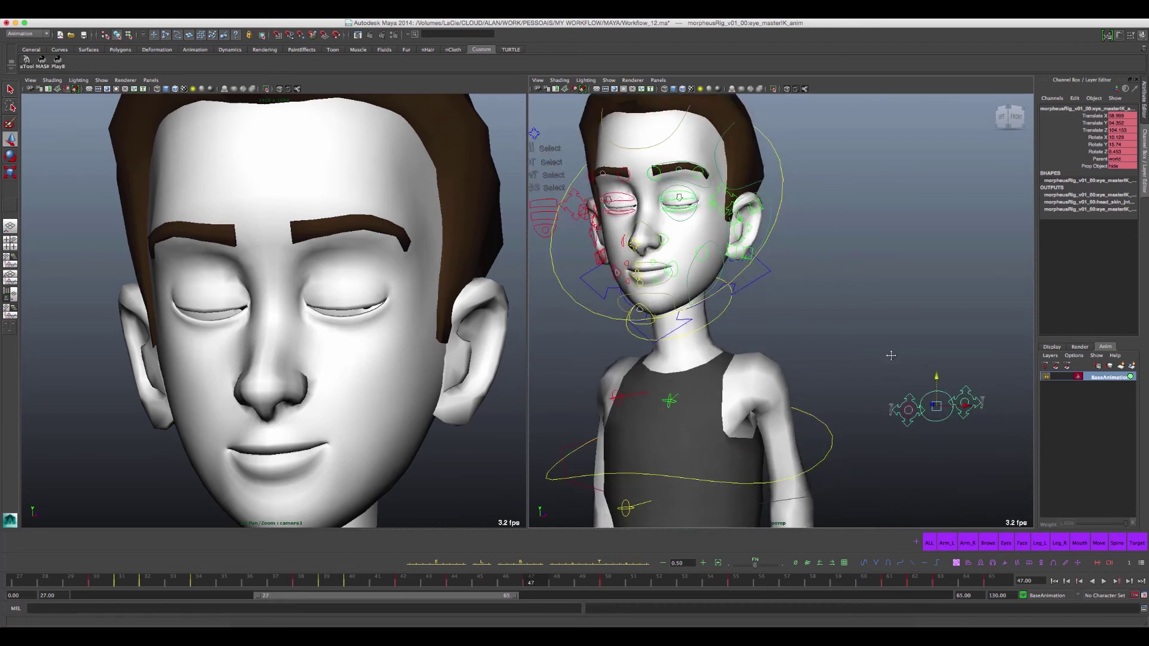
middle_click_drag(891, 356, 919, 386, "alt")
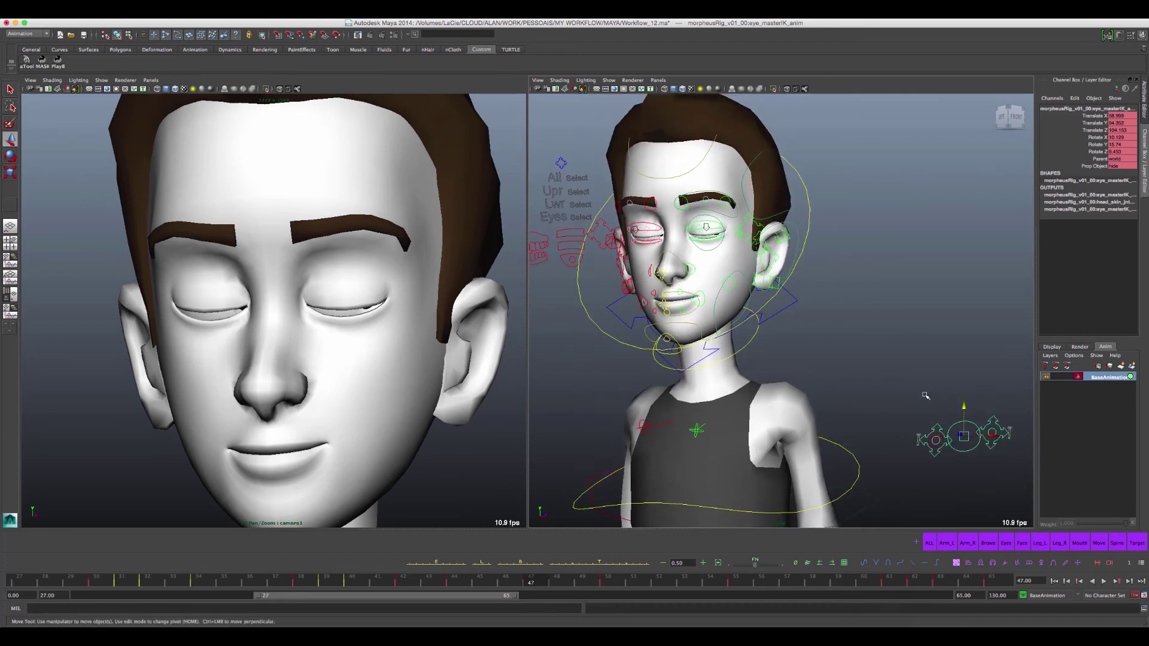
key("ctrl+z")
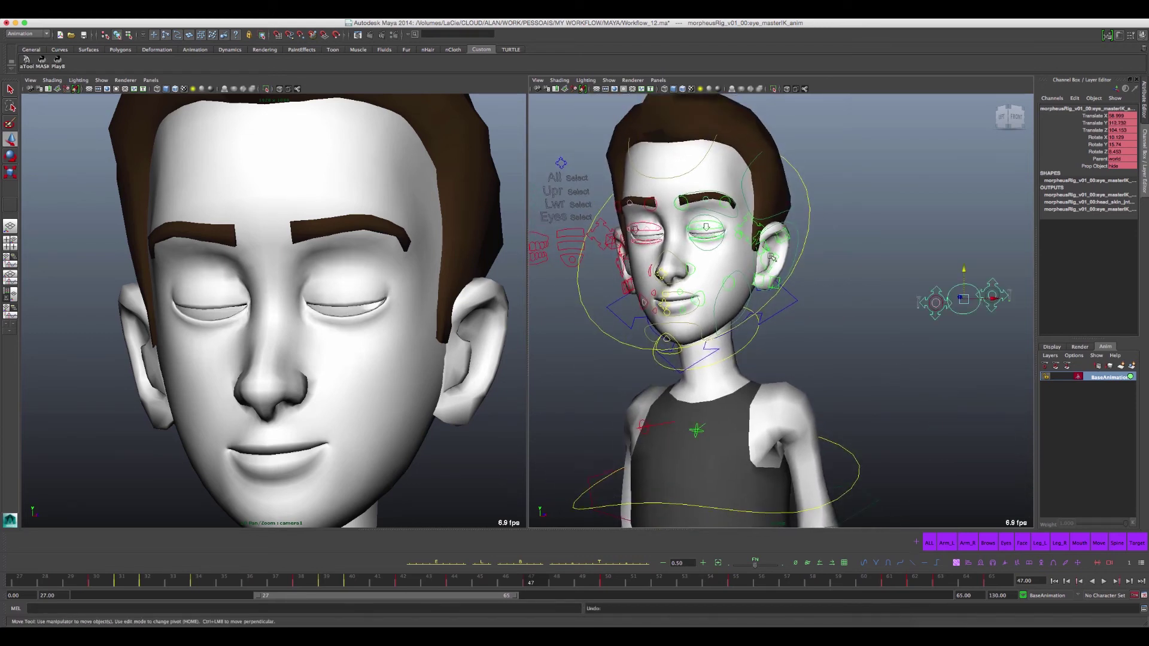
Test-move the right eye aim control, undo it, and inspect the eyelid controls up close
left_click(933, 293)
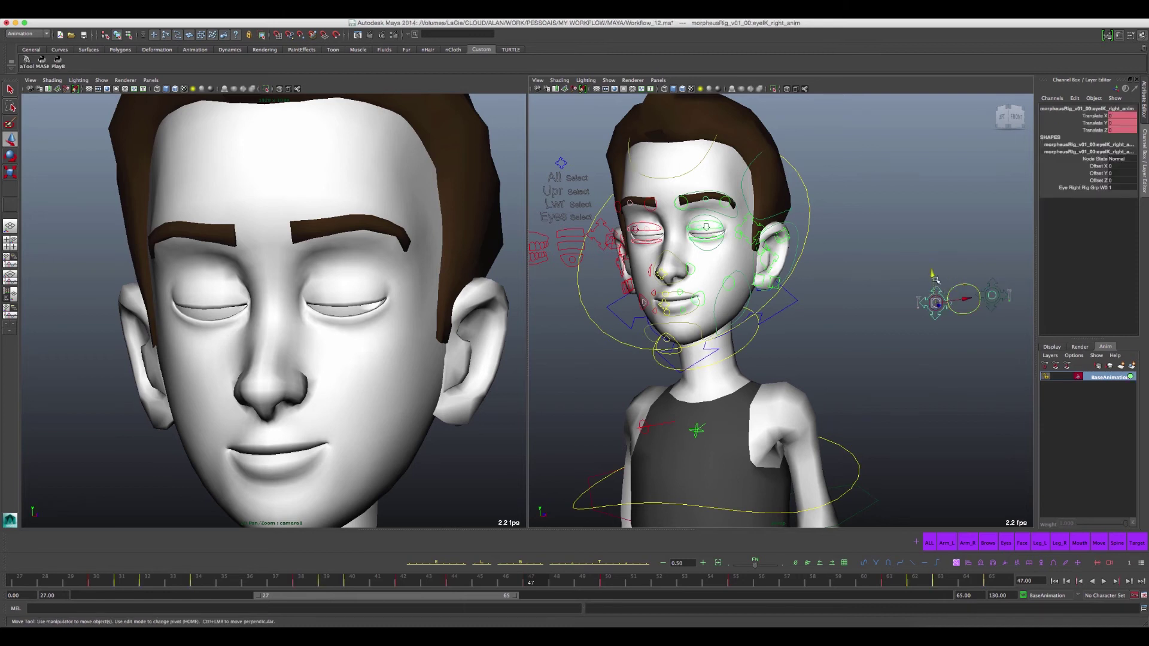
left_click_drag(932, 295, 952, 449)
key("ctrl+z")
left_click(964, 271)
left_click(961, 285)
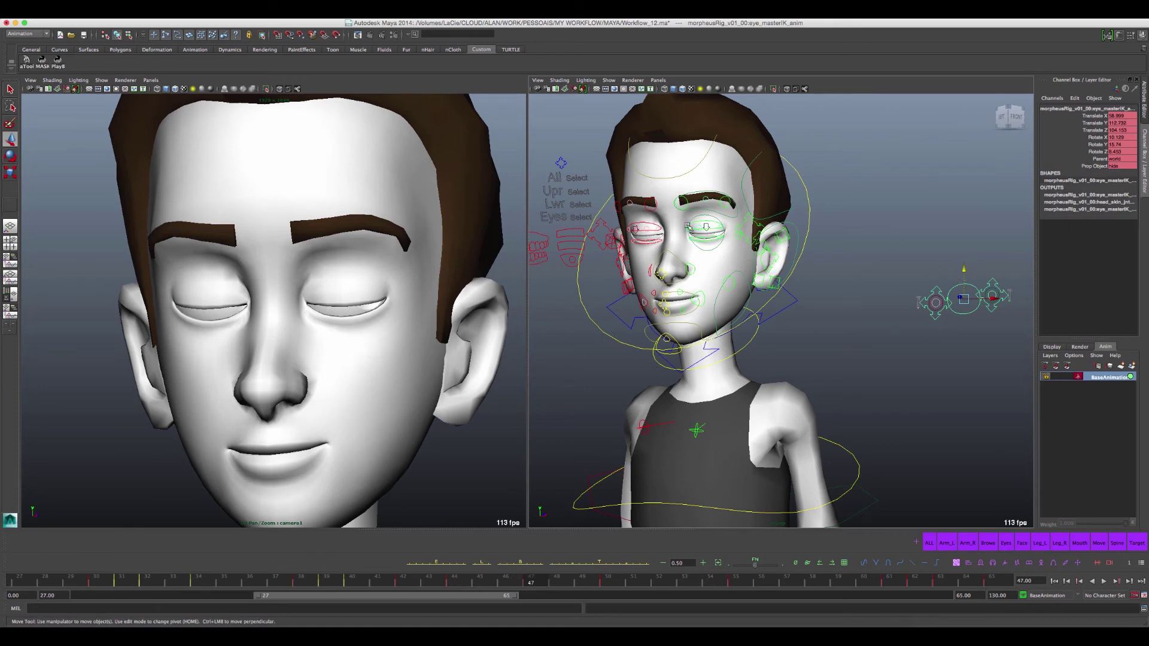
right_click_drag(687, 226, 744, 235, "alt")
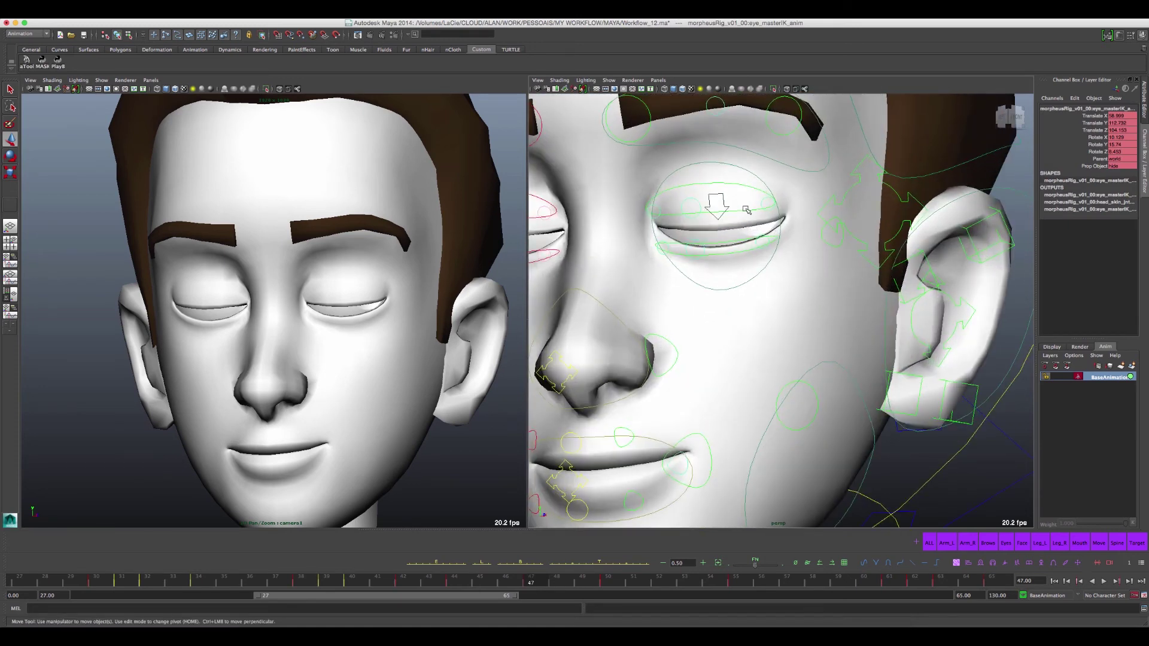
left_click(752, 240)
left_click(740, 242)
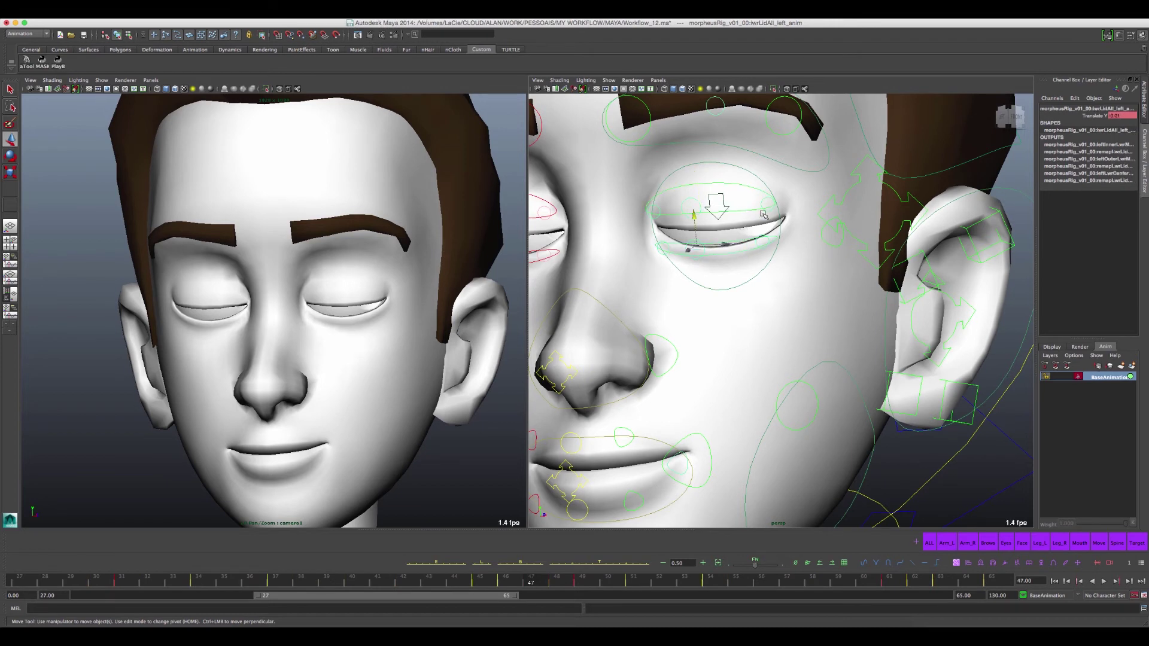
right_click_drag(764, 214, 730, 191, "alt")
right_click_drag(961, 311, 905, 259, "alt")
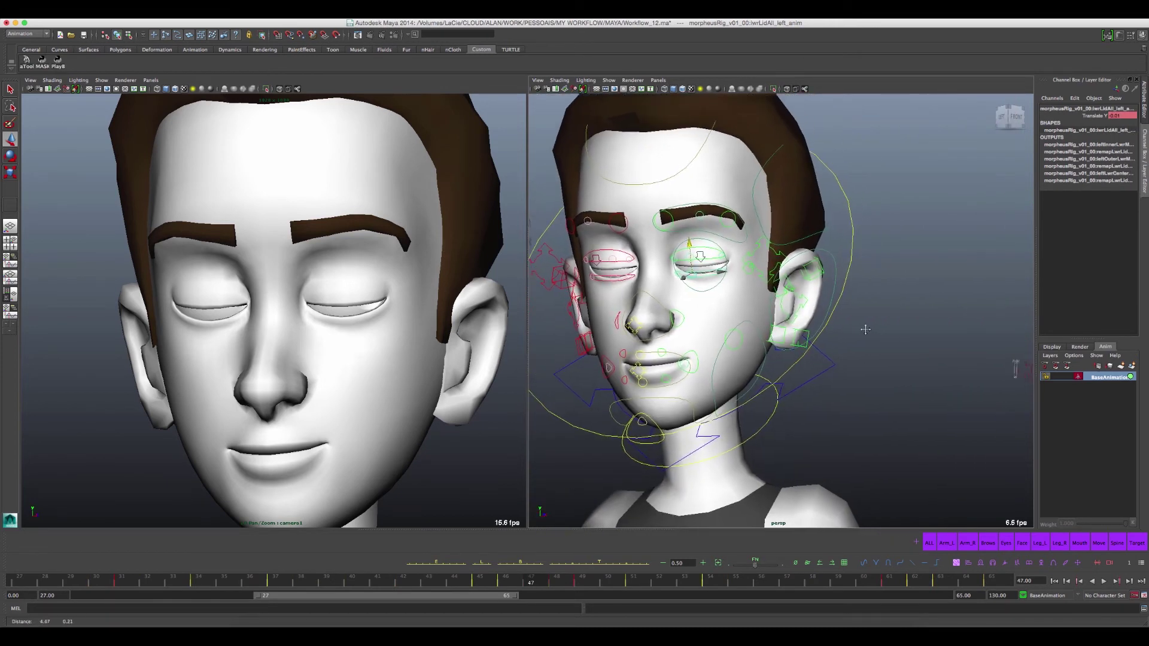
Lower eye_masterIK_anim to about Translate Y 83.8 at frame 47 and compare with frame 50
left_click(986, 345)
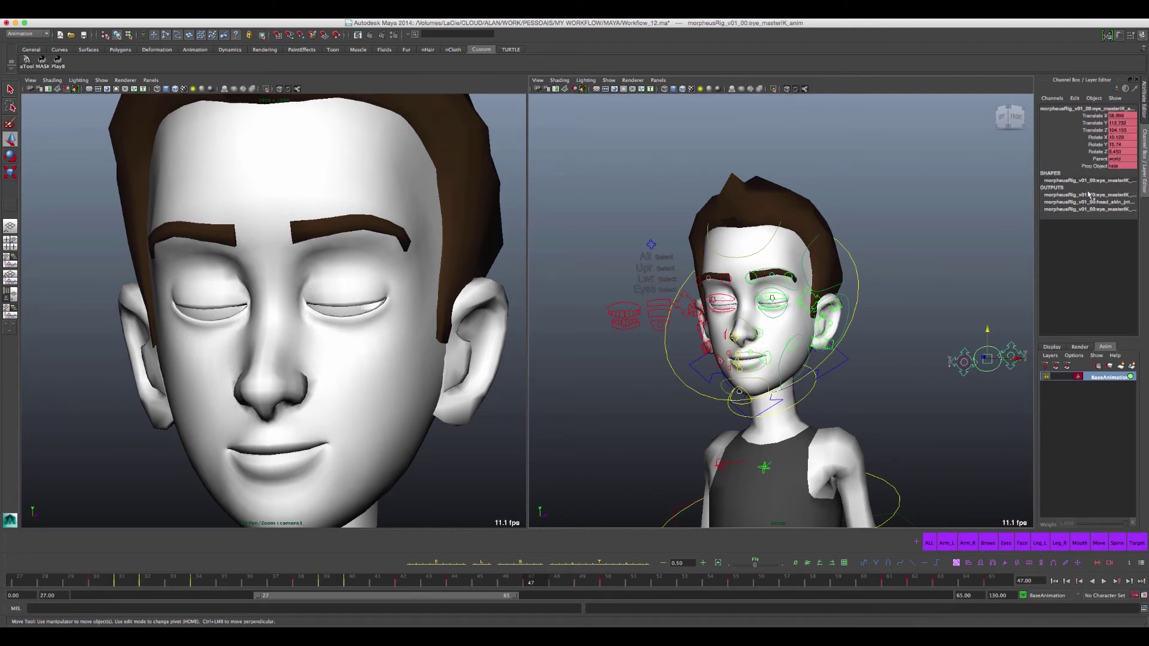
left_click(1010, 346)
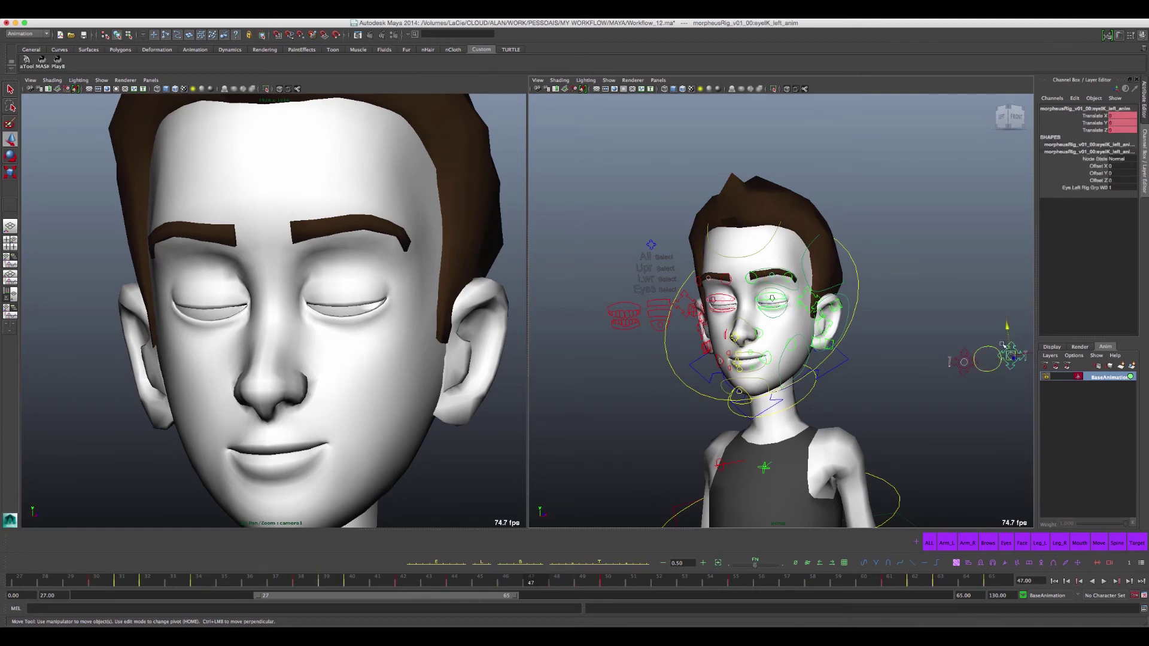
left_click(982, 325)
left_click(985, 347)
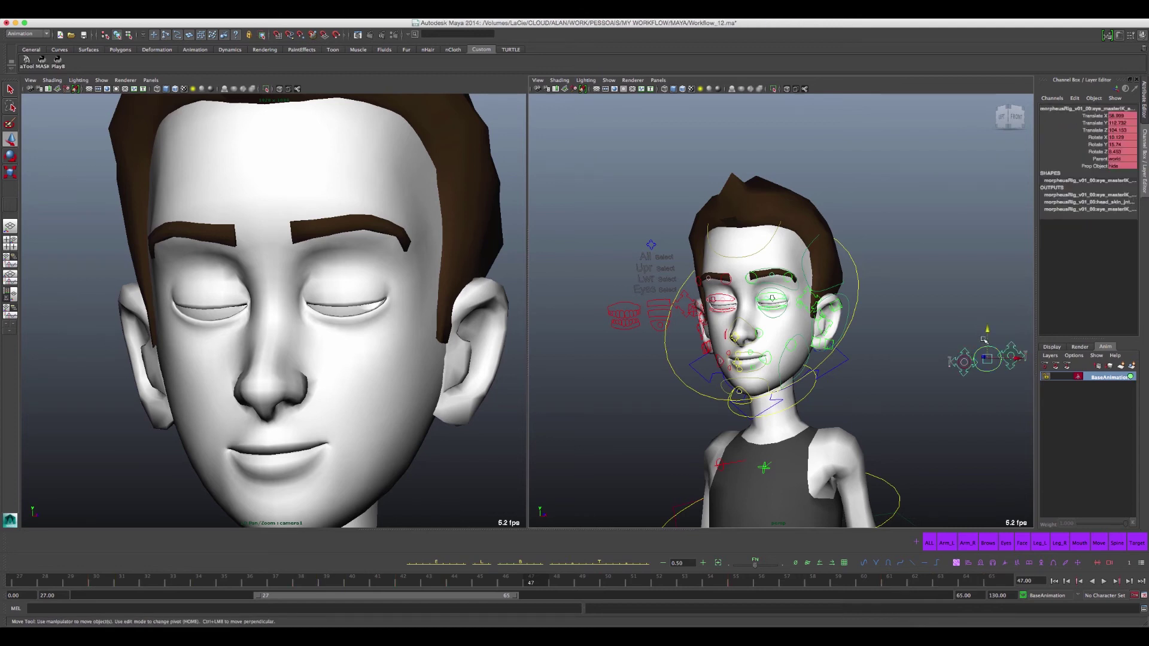
middle_click_drag(882, 365, 790, 356, "alt")
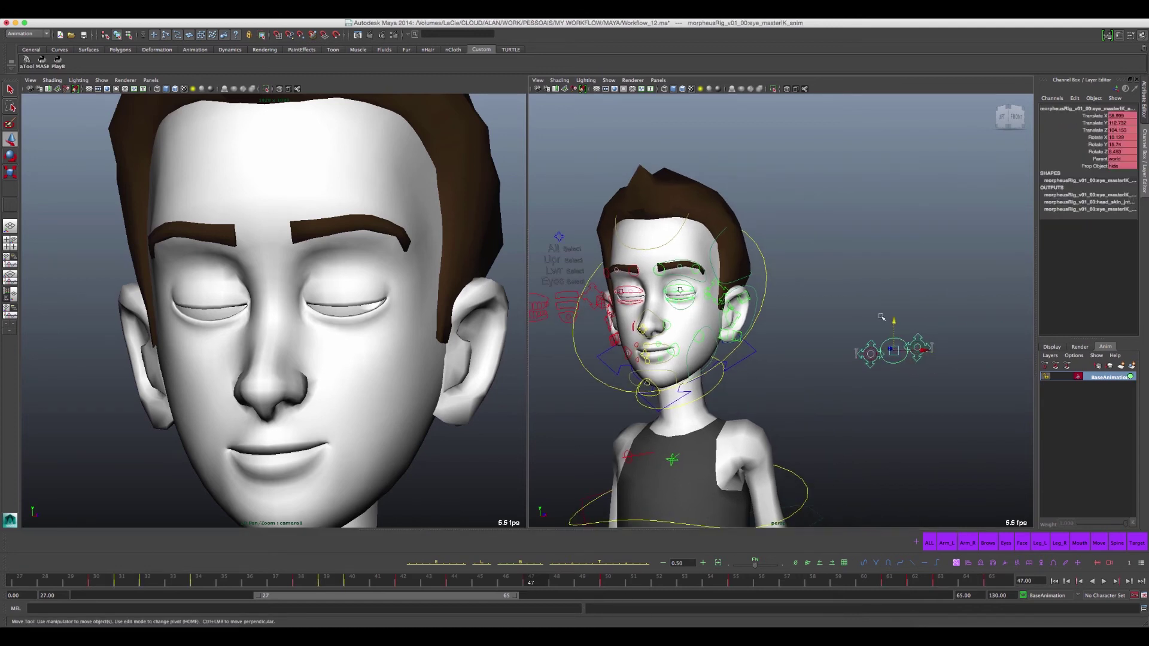
mouse_move(897, 321)
left_mouse_down()
mouse_move(859, 533)
mouse_move(857, 507)
left_mouse_up()
middle_click_drag(855, 437, 870, 308, "alt")
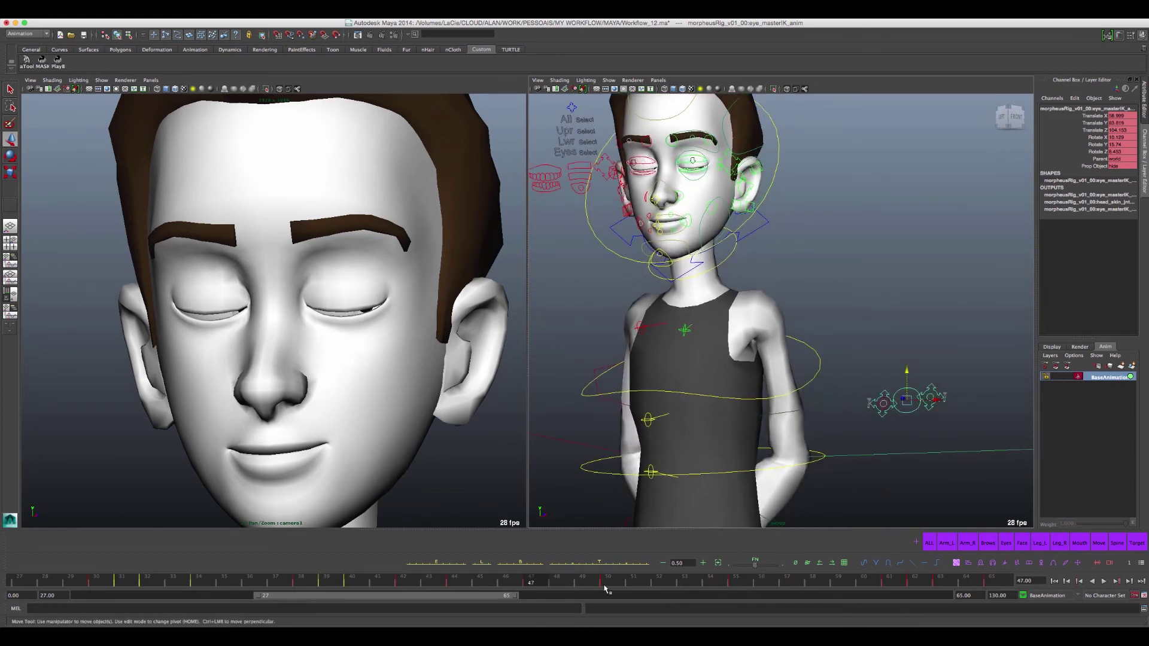
left_click(606, 578)
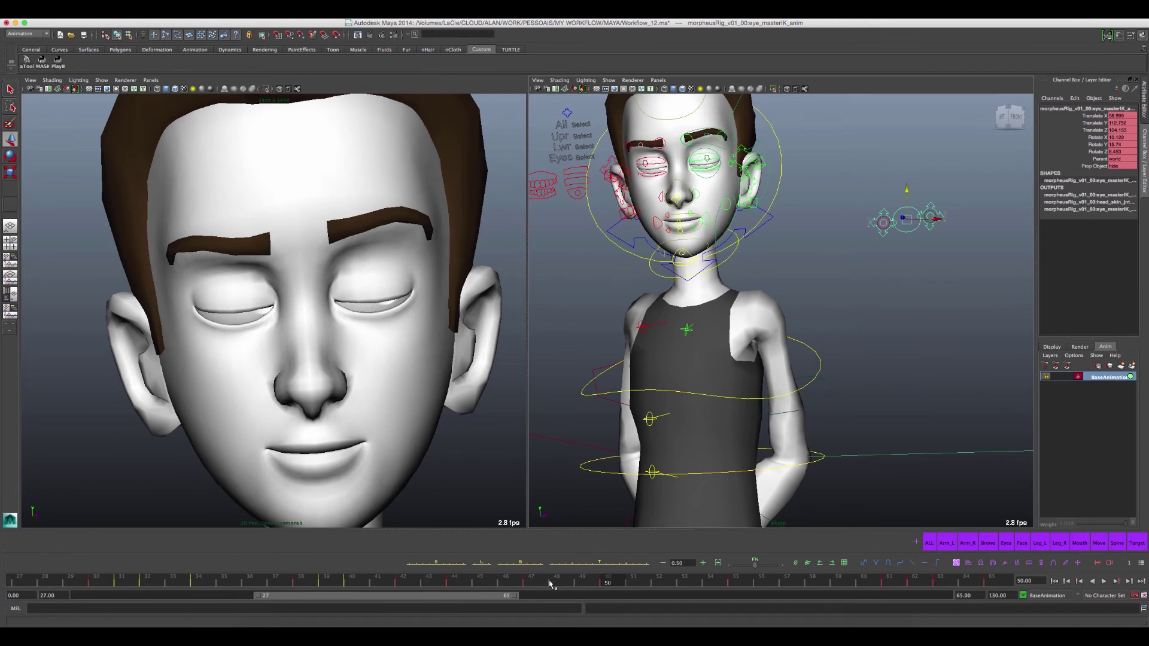
left_click(531, 580)
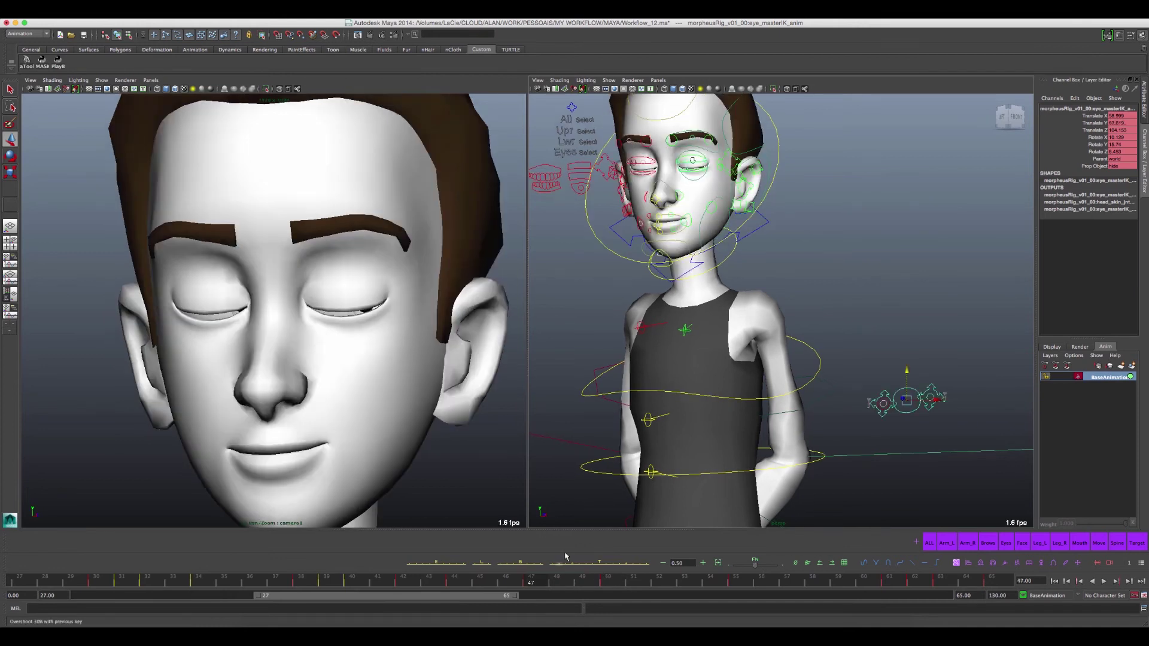
left_click(683, 161)
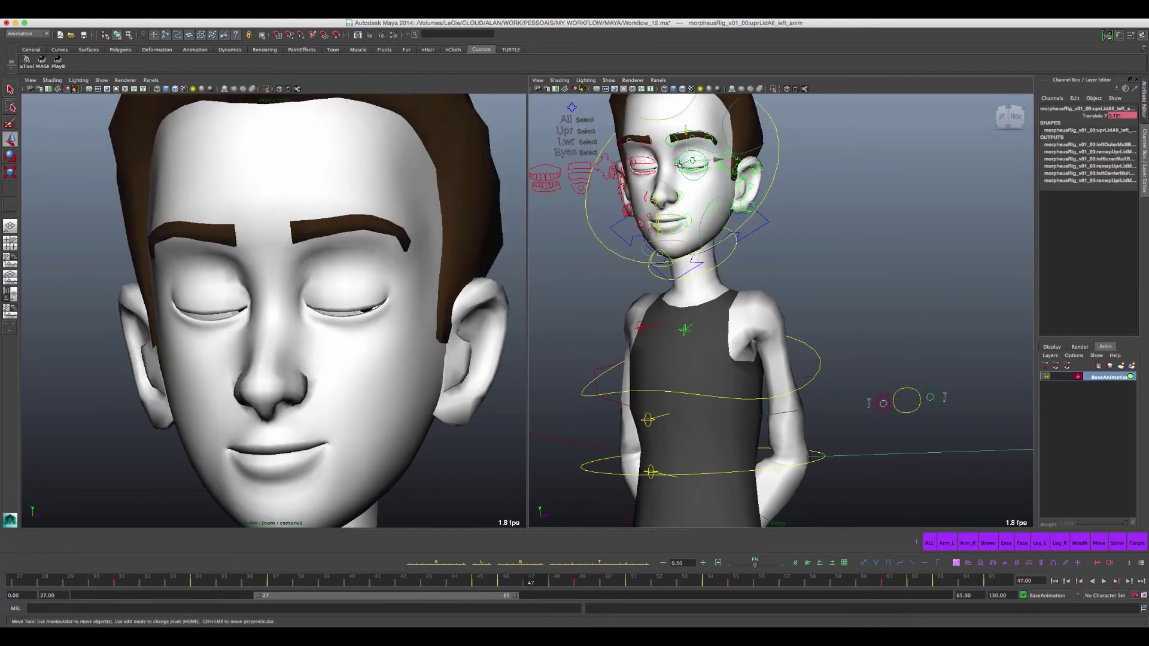
Select the upper eyelid and left blink controls and test the left blink
scroll(648, 161, "up", 5)
scroll(649, 161, "up", 3)
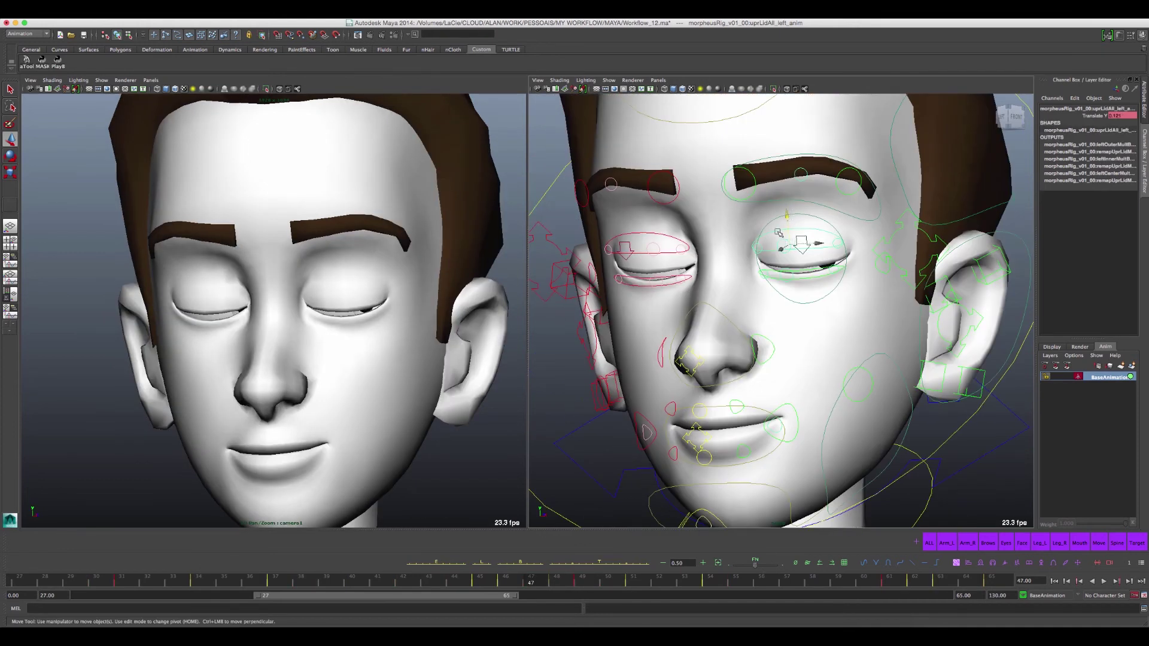
left_click(776, 233)
left_click(776, 234)
left_click(667, 235)
left_click(810, 268)
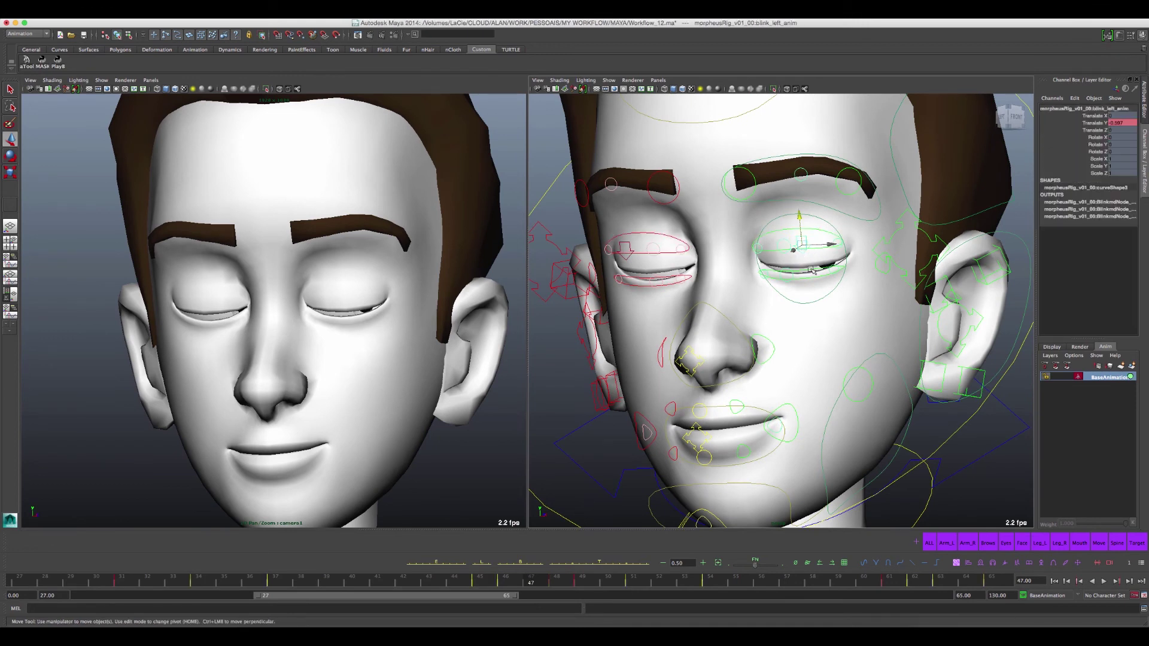
left_click_drag(795, 221, 780, 244)
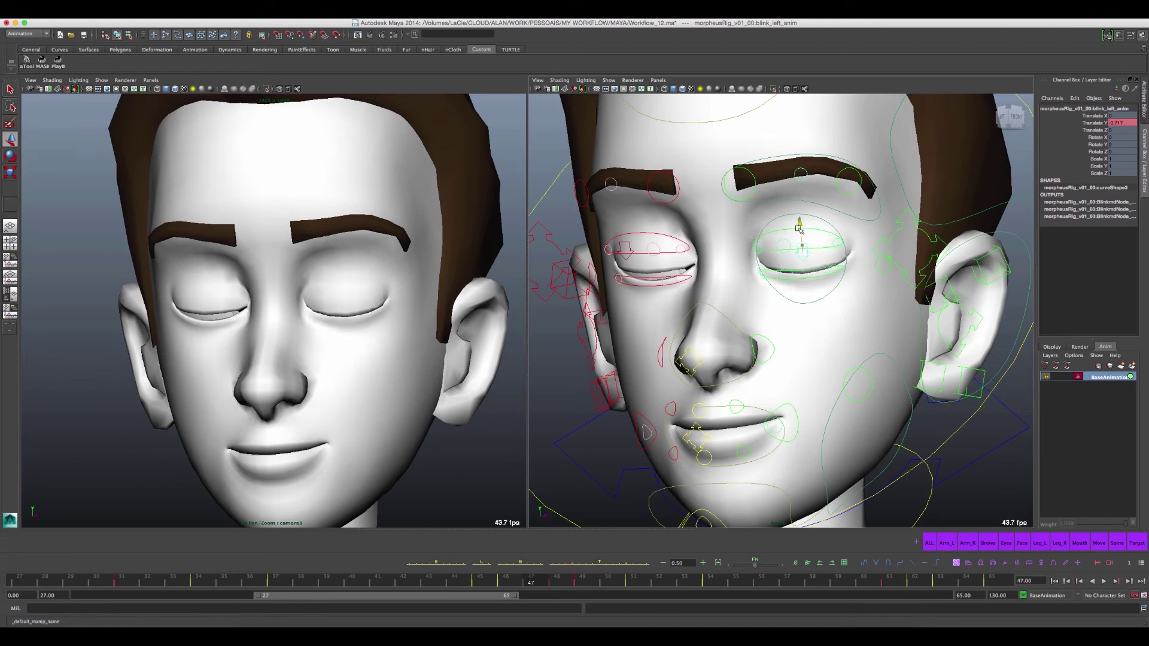
Adjust the left upper eyelid height around frames 46–48 and key the pose
key("period")
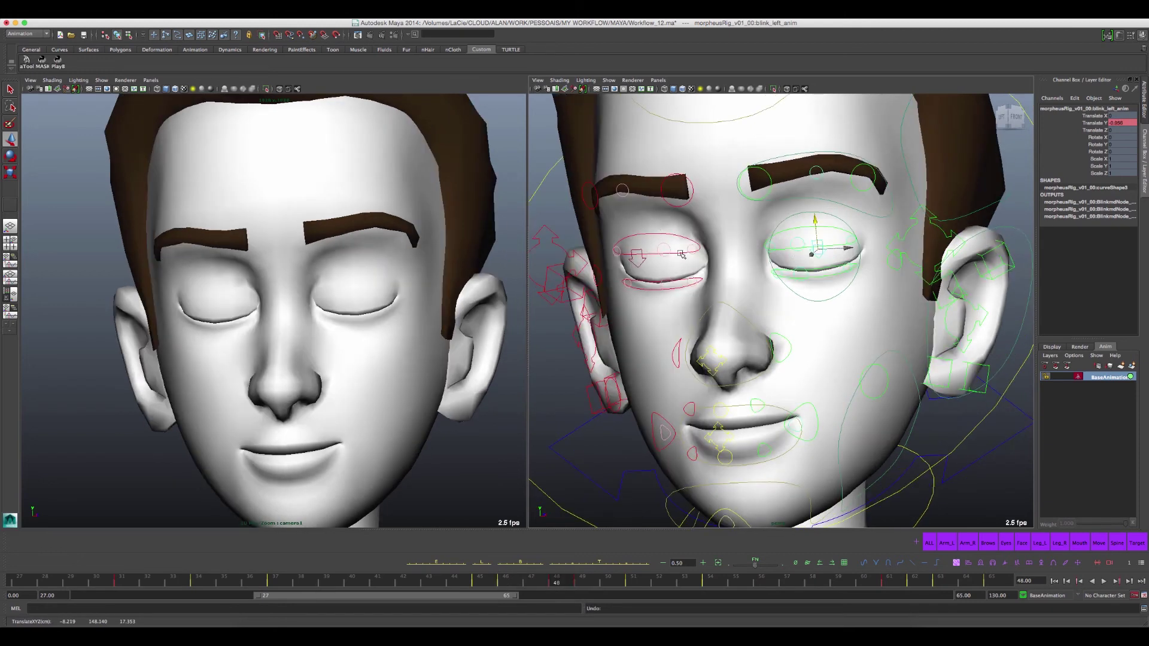
left_click(678, 253)
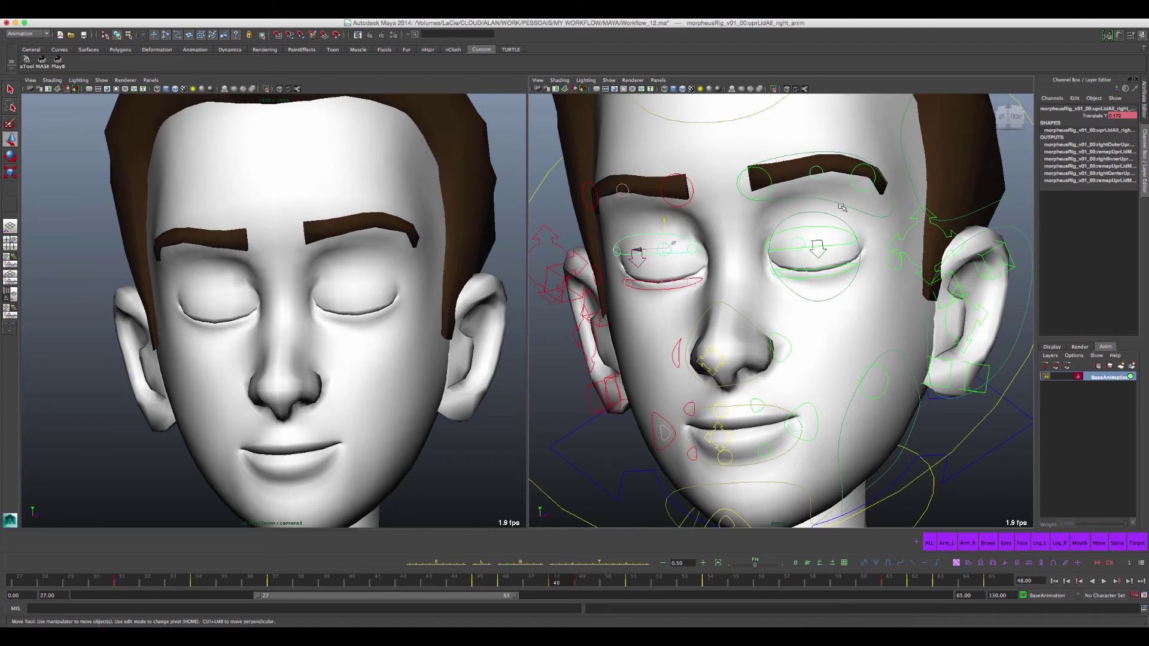
left_click(810, 227)
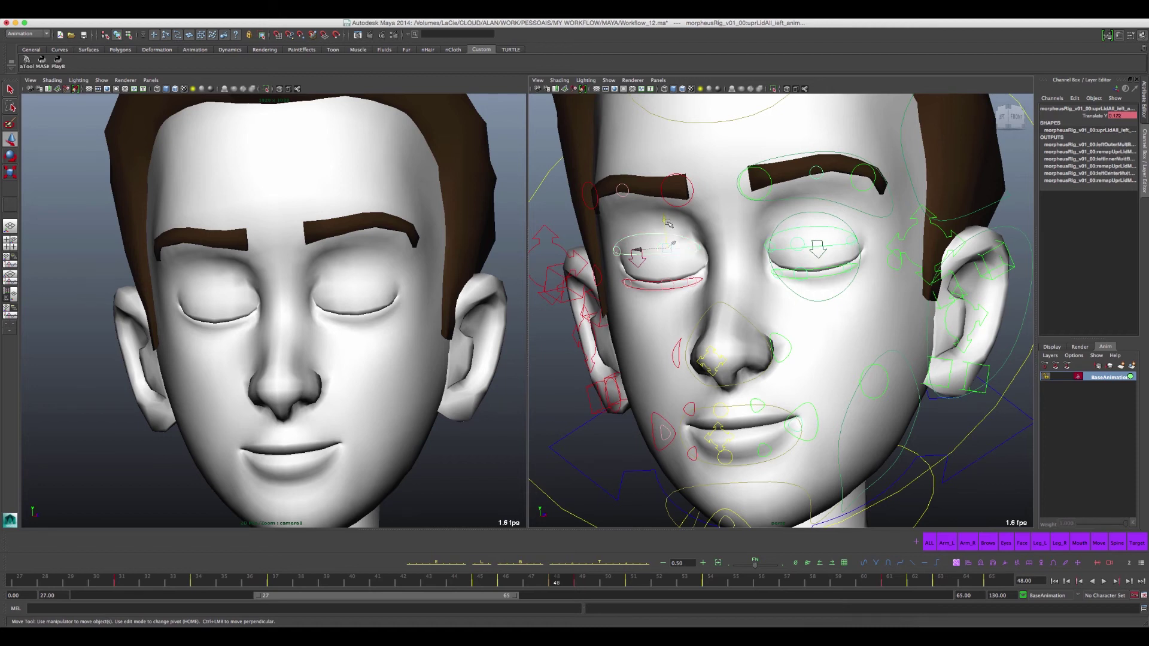
left_click_drag(664, 222, 667, 257)
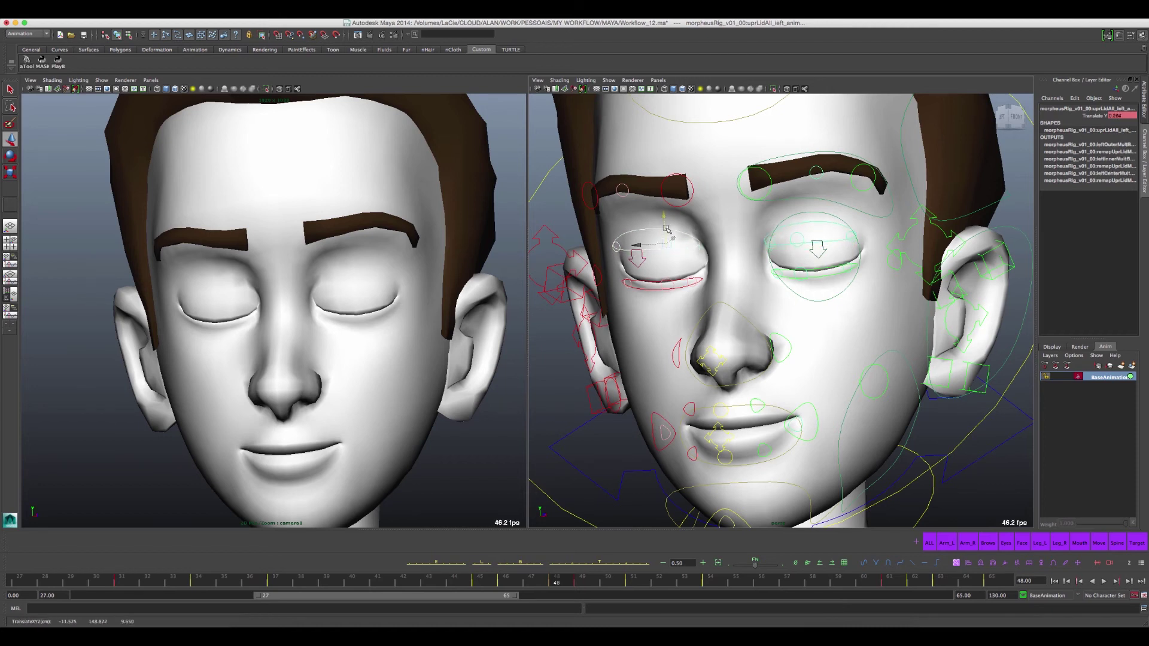
mouse_move(555, 583)
left_mouse_down()
mouse_move(487, 584)
mouse_move(504, 579)
left_mouse_up()
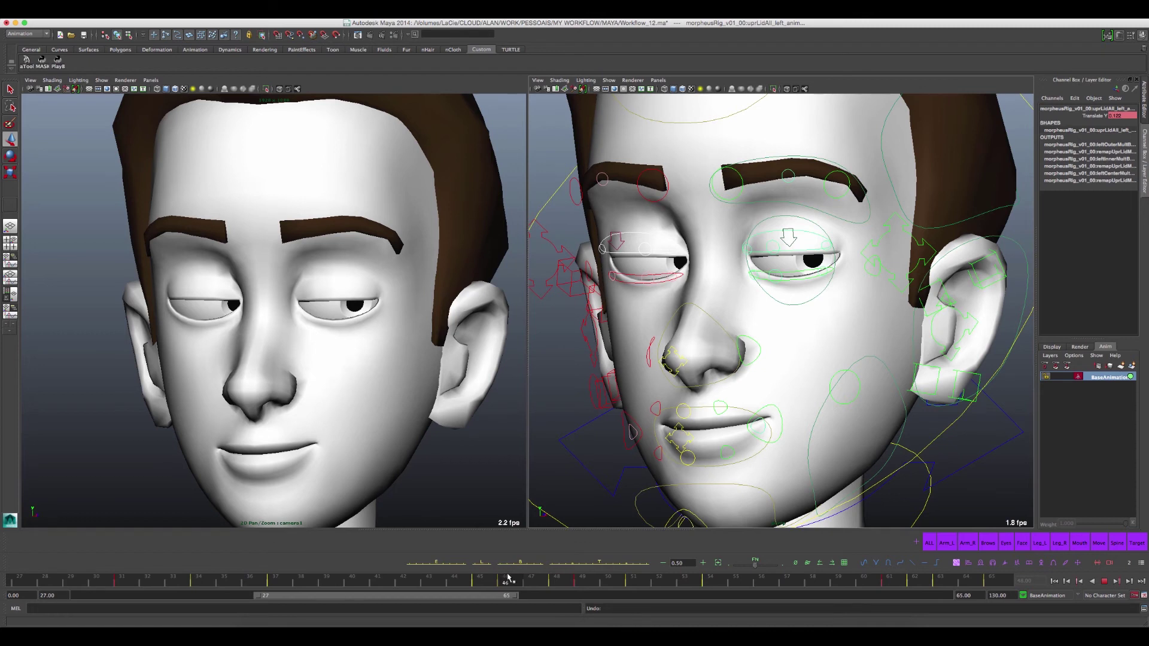
mouse_move(650, 239)
left_mouse_down()
mouse_move(652, 201)
mouse_move(644, 237)
left_mouse_up()
key("s")
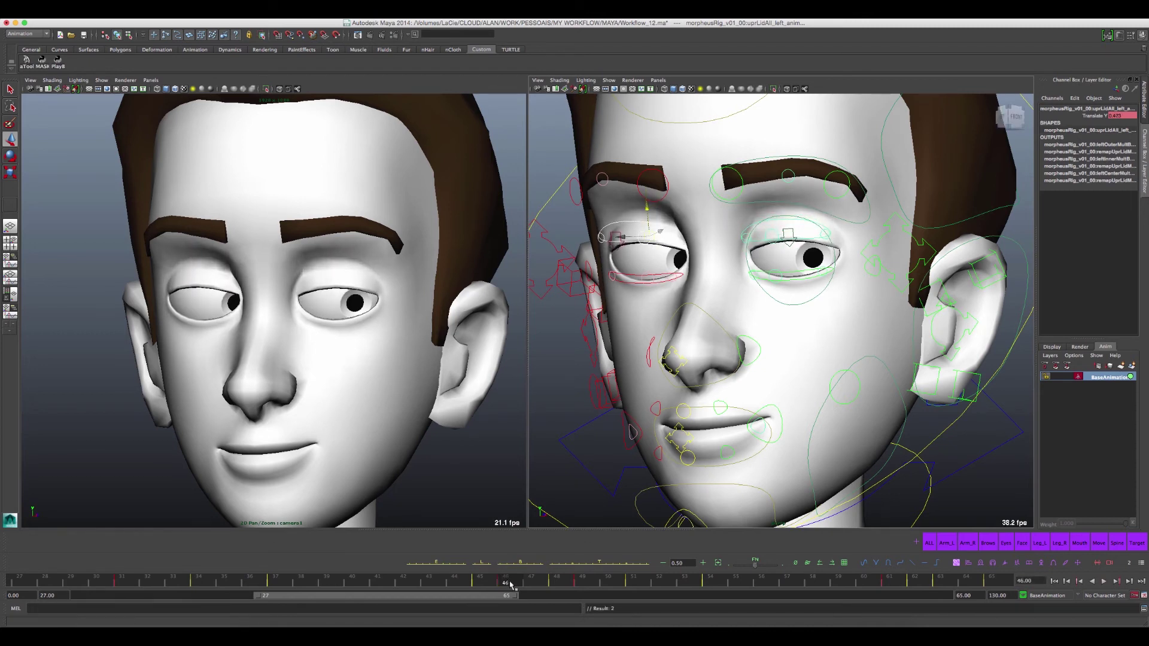
Raise the left upper lid at frame 47, then play back and stop on frame 46
left_click_drag(510, 584, 506, 584)
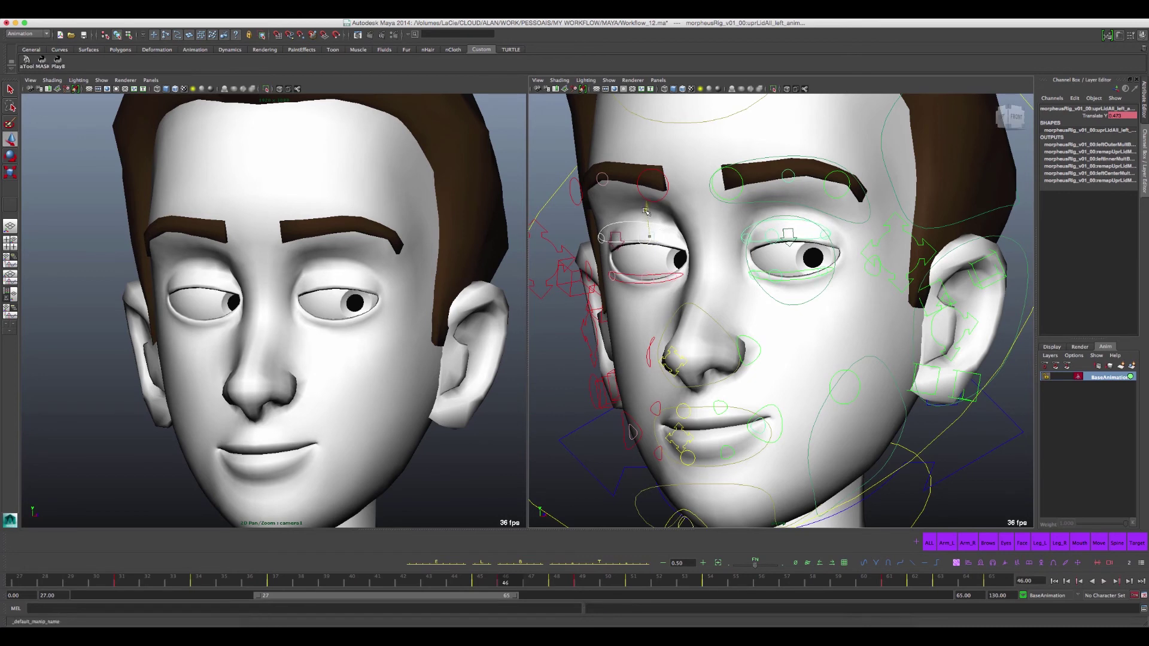
left_click(484, 586)
left_click_drag(484, 585, 504, 583)
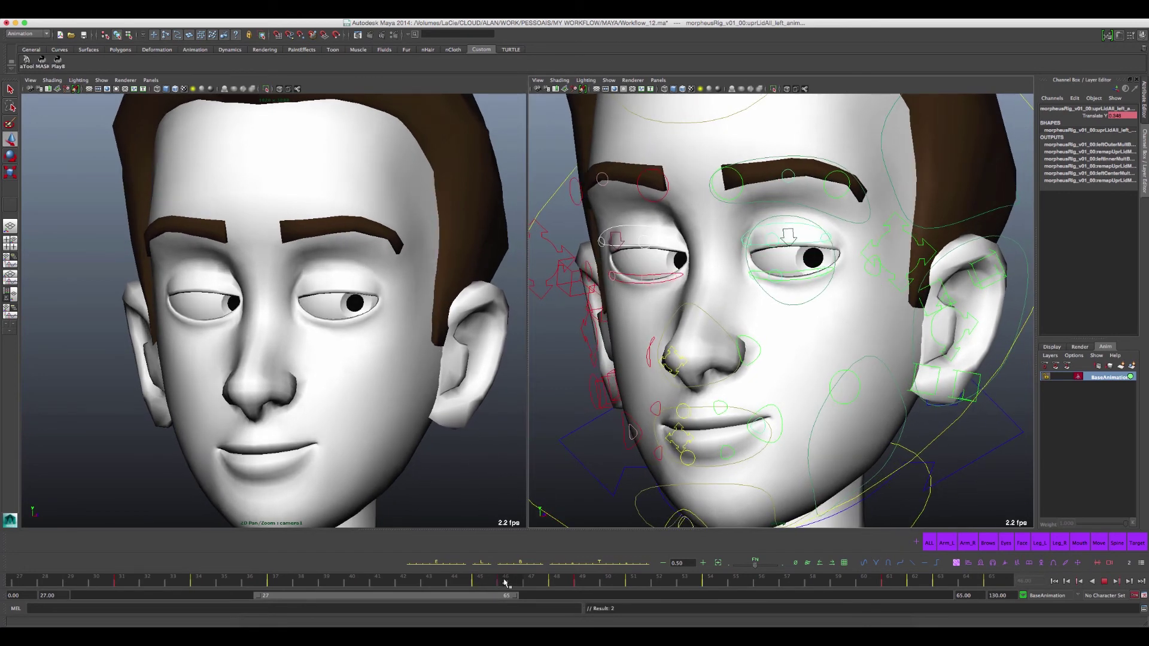
left_click(522, 580)
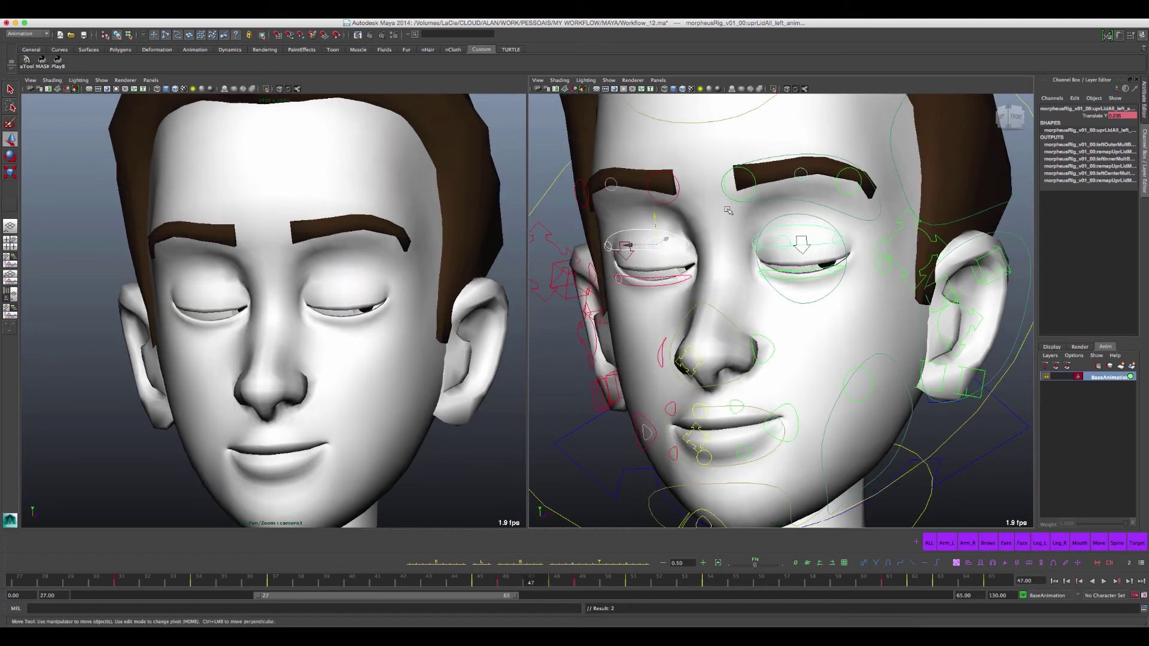
left_click_drag(666, 222, 651, 204)
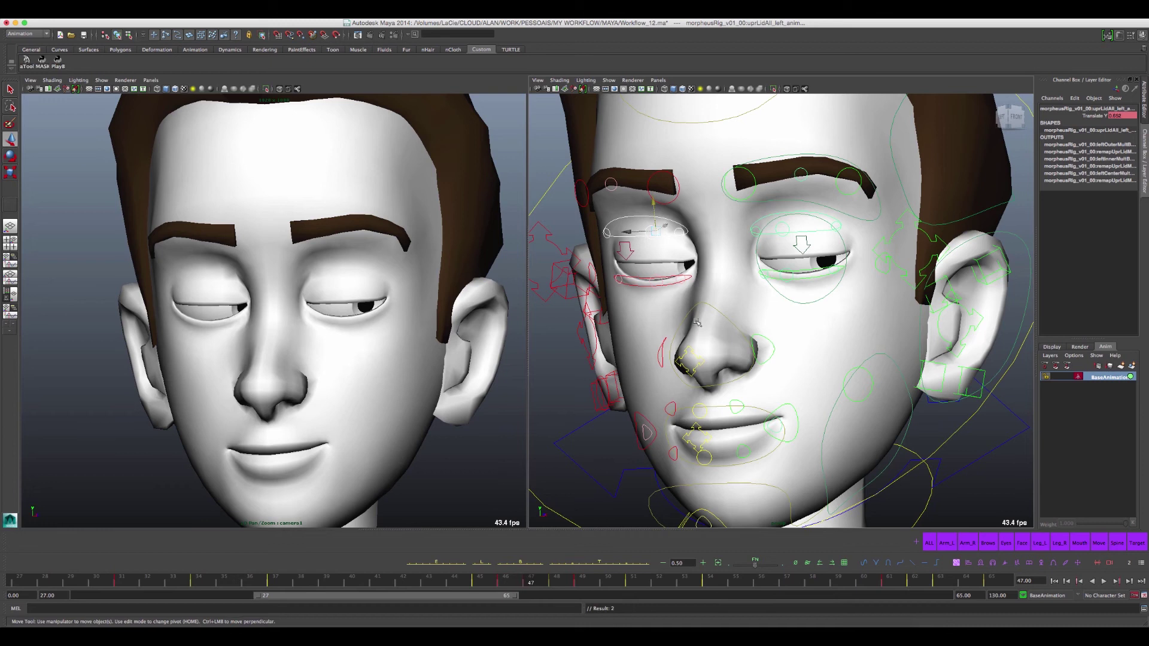
key("alt+v")
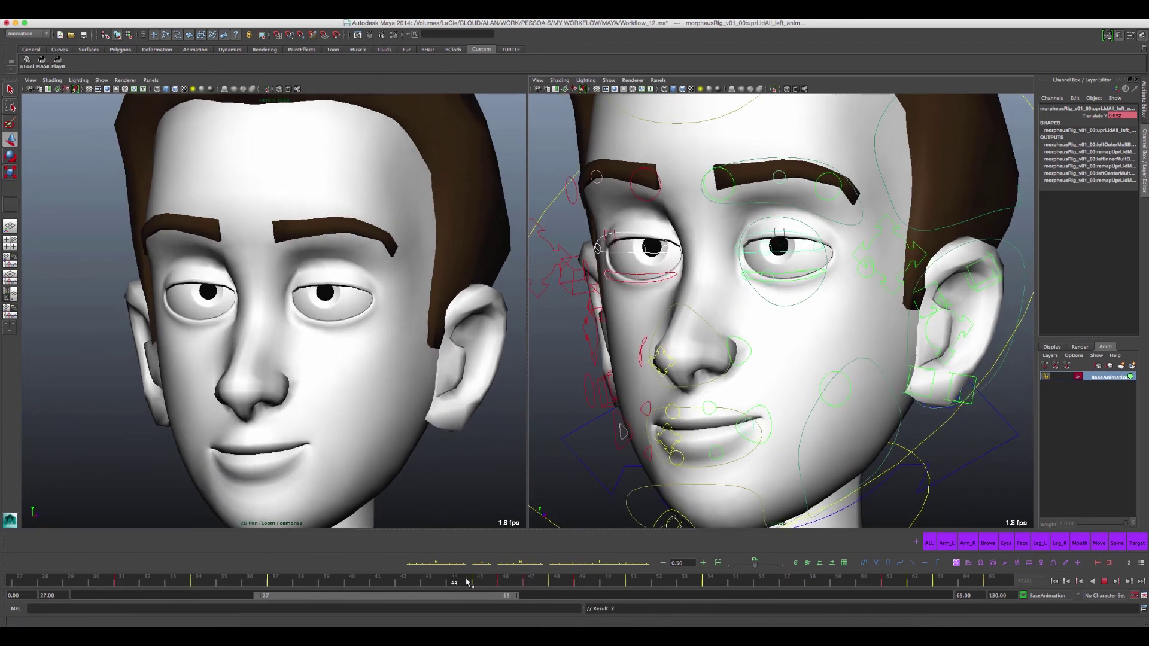
left_click(505, 579)
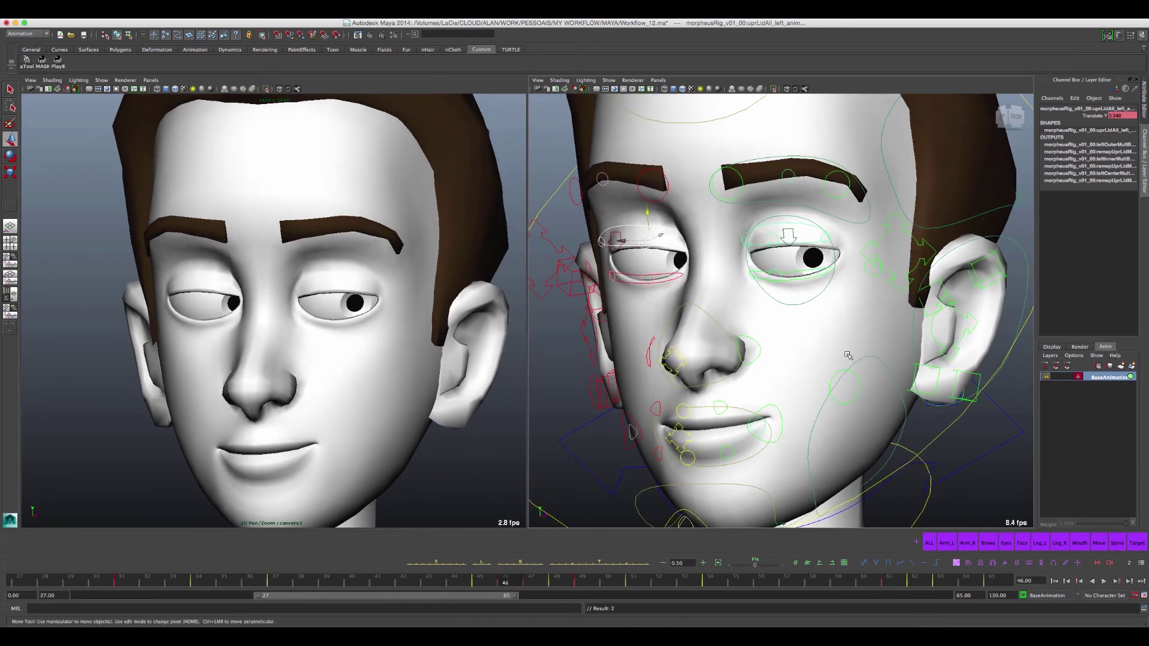
right_click_drag(747, 359, 688, 419, "alt")
mouse_move(897, 389)
middle_mouse_down("alt")
mouse_move(789, 425)
mouse_move(746, 375)
middle_mouse_up("alt")
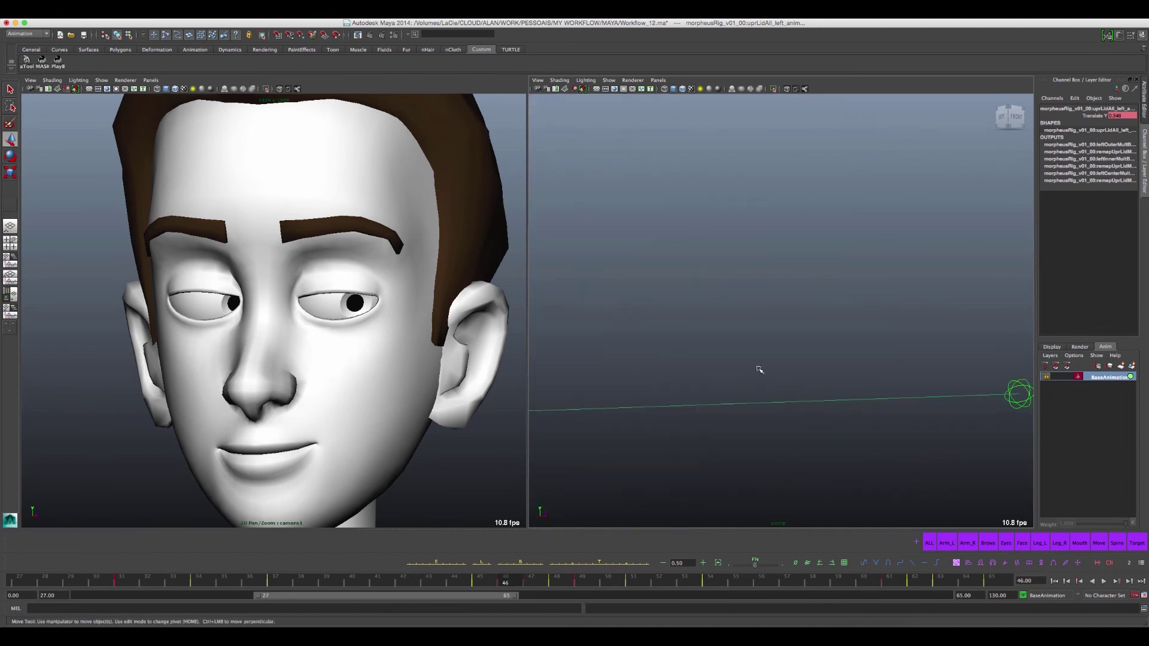
Frame the upper body, select the master eye aim control, and review playback to frame 47
right_click_drag(746, 374, 766, 359, "alt")
mouse_move(766, 359)
middle_mouse_down("alt")
mouse_move(662, 390)
mouse_move(867, 401)
middle_mouse_up("alt")
right_click_drag(867, 401, 791, 368, "alt")
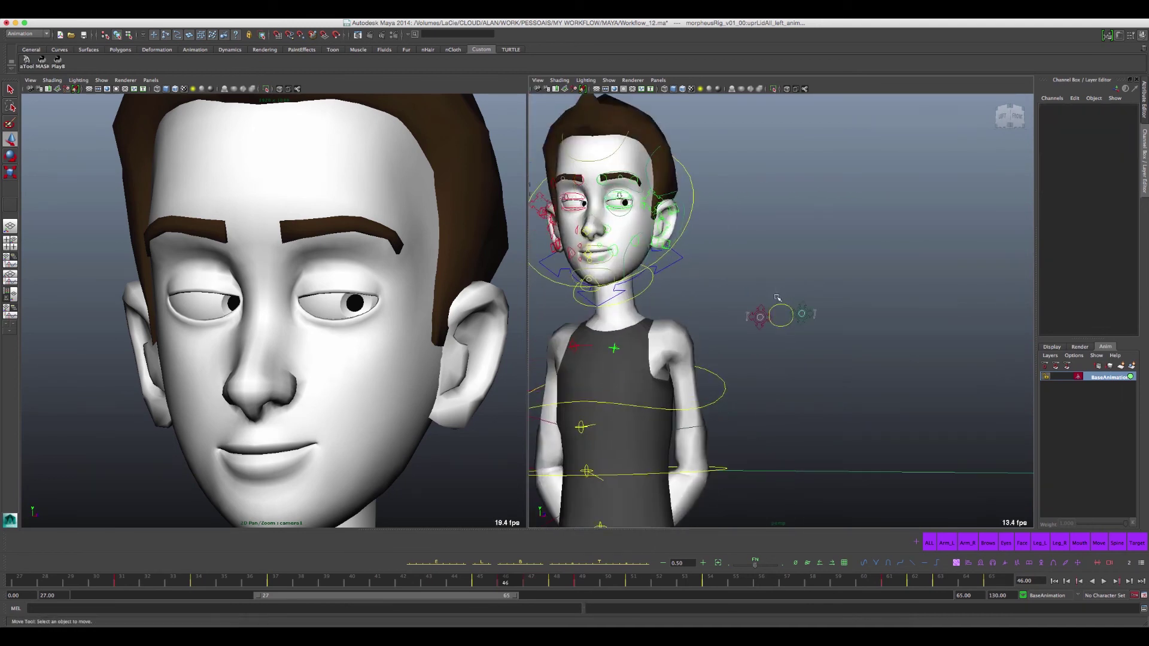
left_click(781, 315)
right_click_drag(781, 323, 741, 384, "alt")
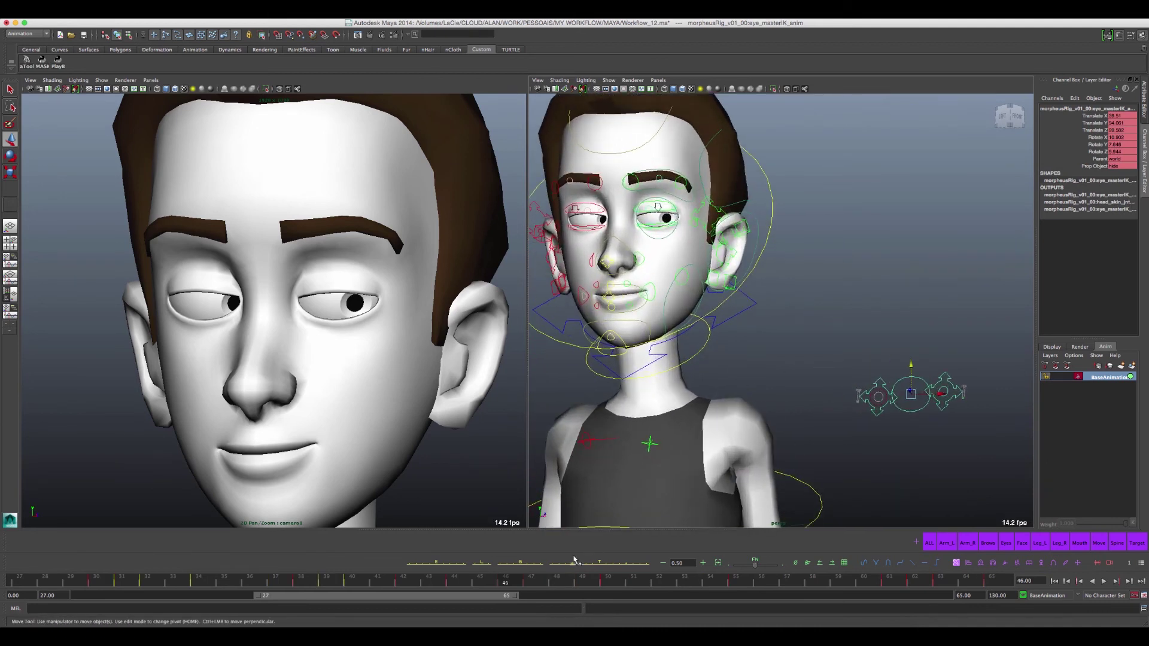
key("alt+v")
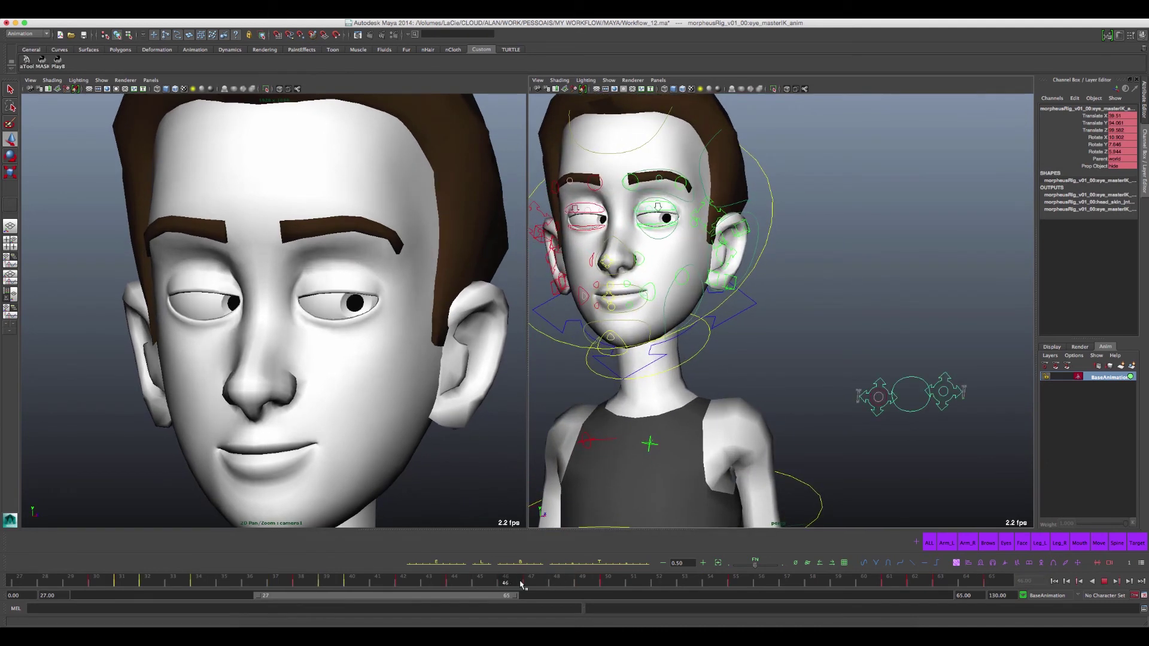
key("alt+v")
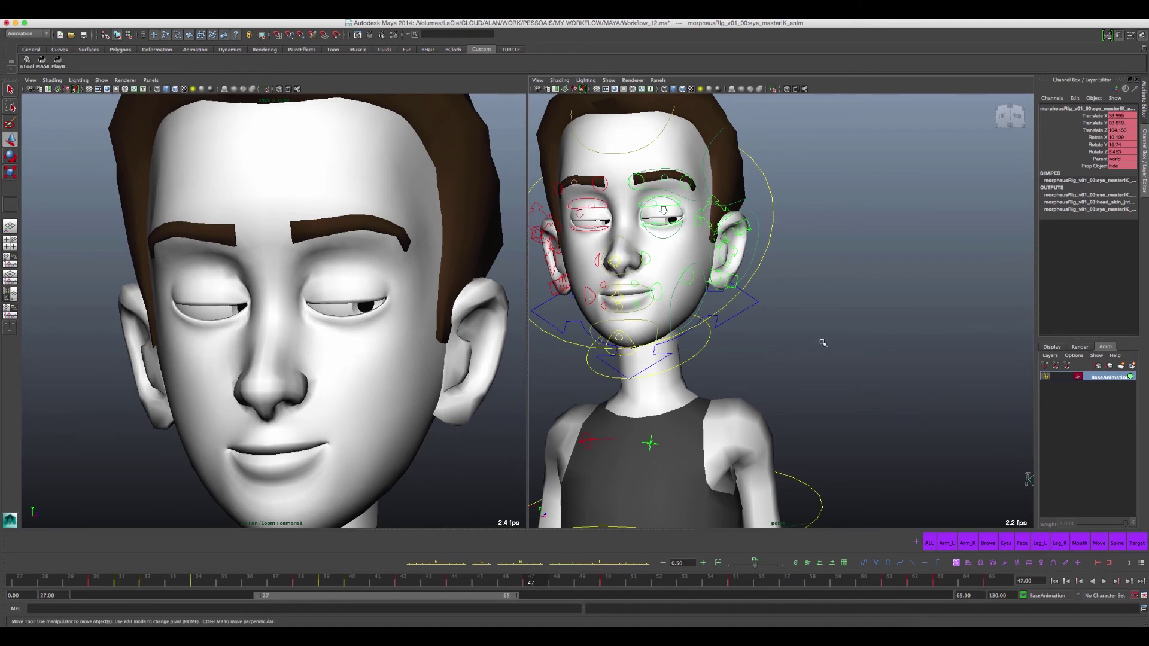
Shift the right eye aim target to the left and replay the animation
middle_click_drag(821, 333, 730, 333, "alt")
left_click(884, 414)
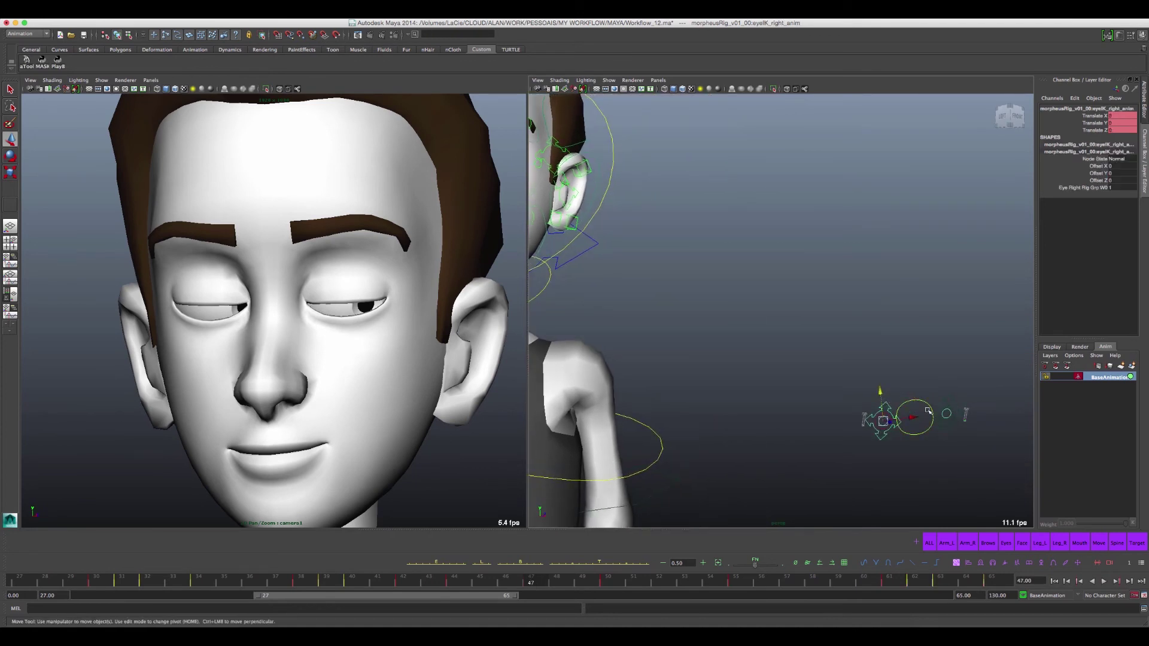
mouse_move(905, 424)
left_mouse_down()
mouse_move(722, 446)
mouse_move(739, 444)
left_mouse_up()
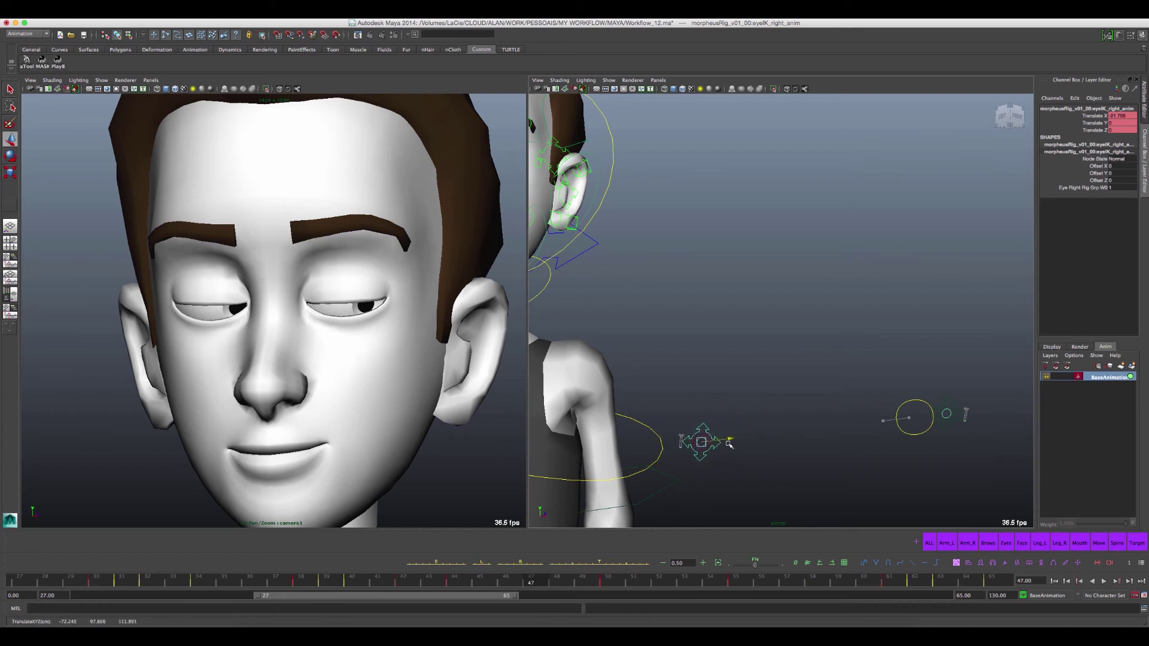
left_click(914, 400)
key("alt+v")
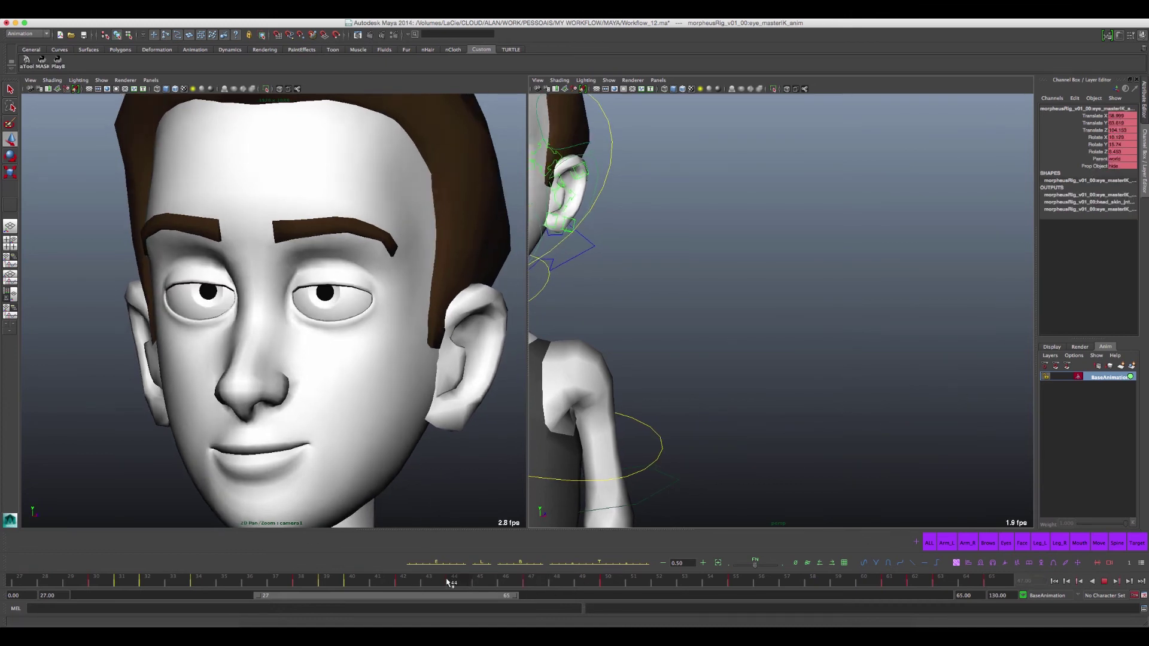
At frame 50, lower the master eye aim control to Translate Y 70.92
mouse_move(482, 580)
left_mouse_down()
mouse_move(540, 580)
mouse_move(501, 598)
left_mouse_up()
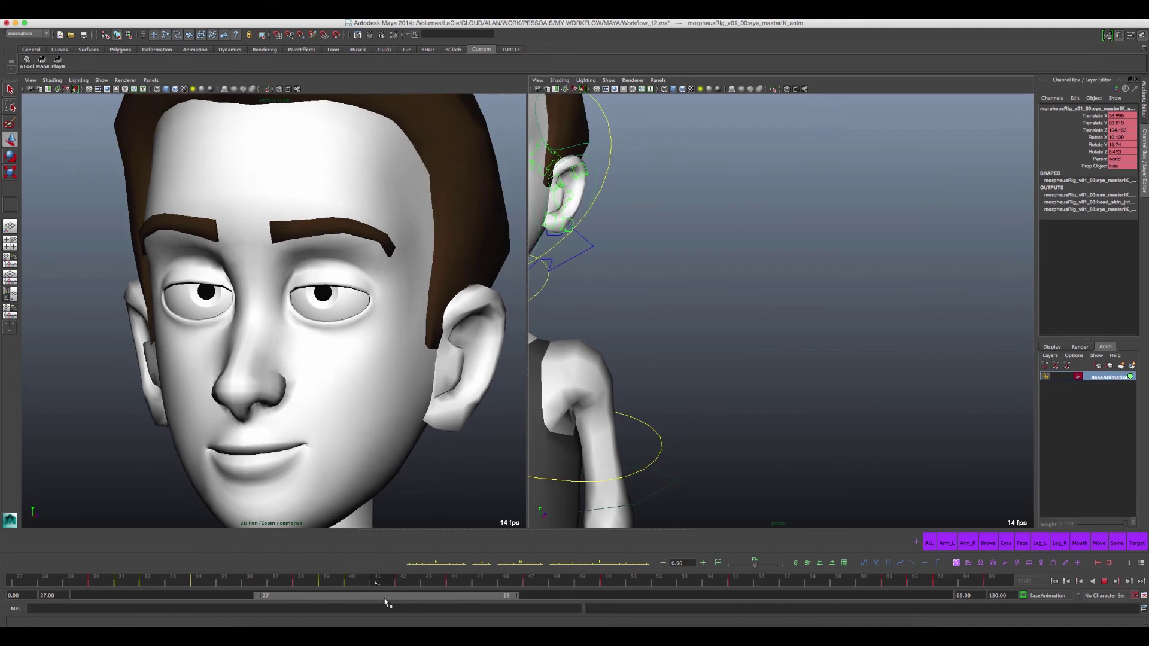
left_click_drag(509, 597, 619, 568)
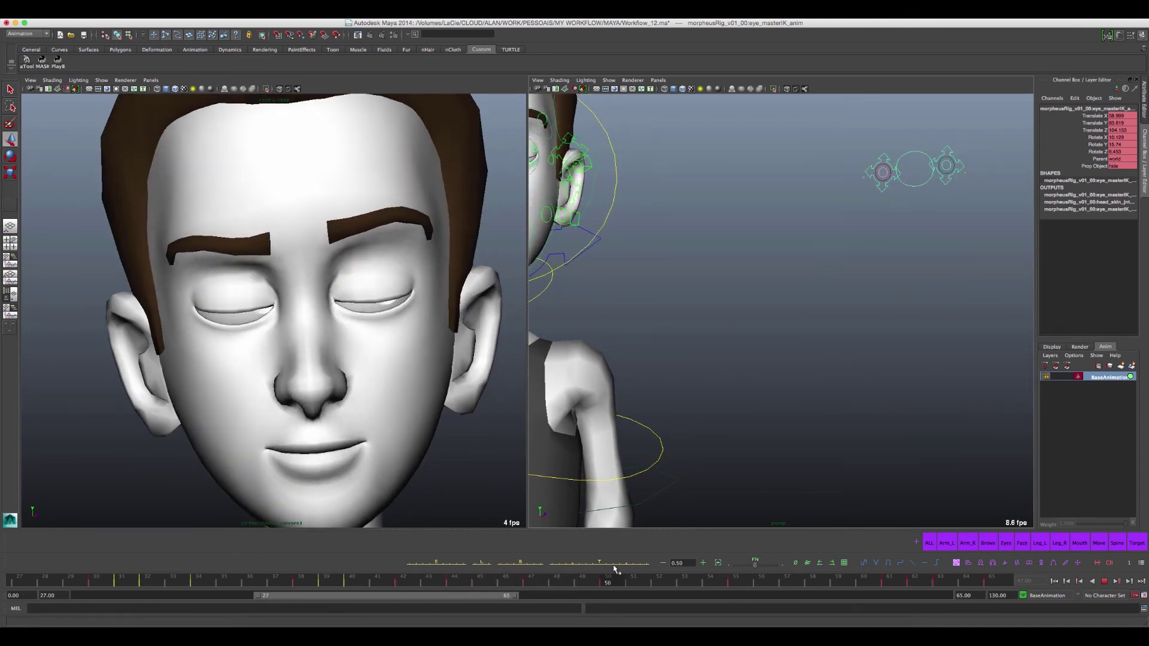
mouse_move(614, 568)
left_mouse_down()
mouse_move(597, 575)
mouse_move(608, 564)
left_mouse_up()
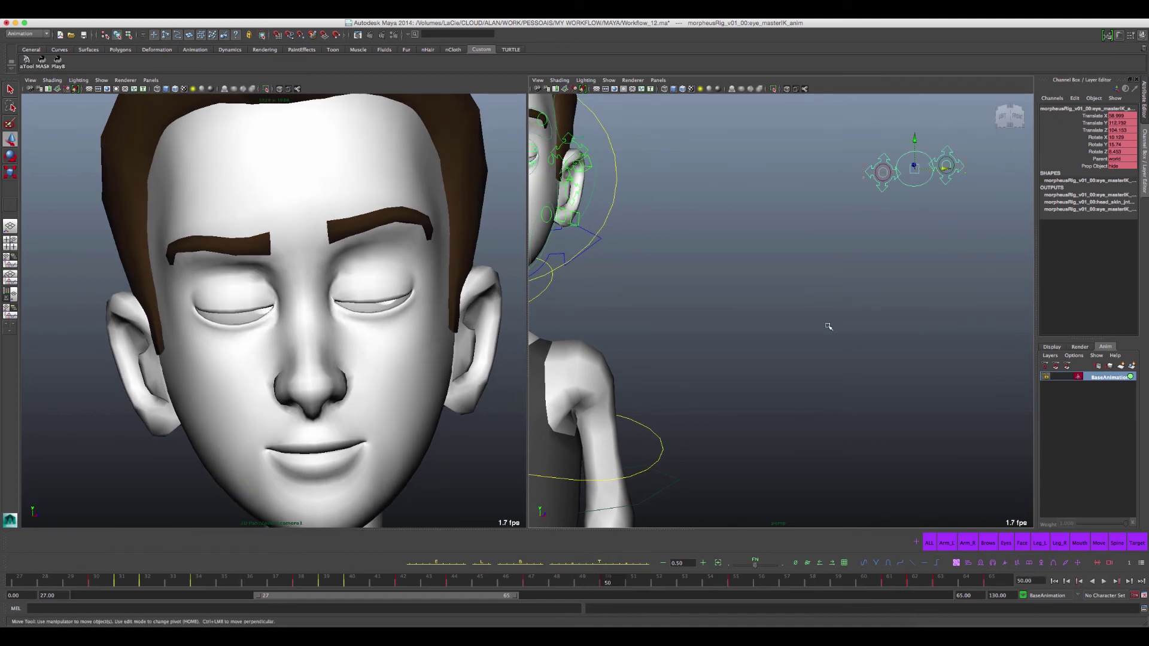
mouse_move(916, 139)
left_mouse_down()
mouse_move(853, 507)
mouse_move(848, 479)
left_mouse_up()
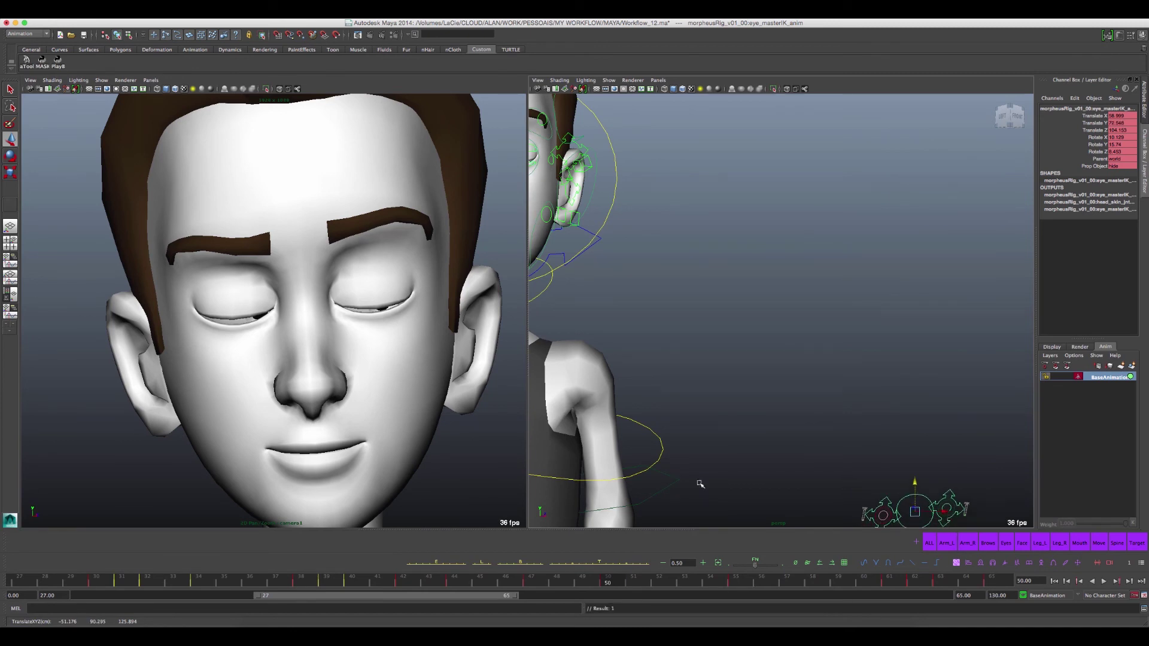
Select both upper lid controls, raise them at frame 50, and key the pose
key("f")
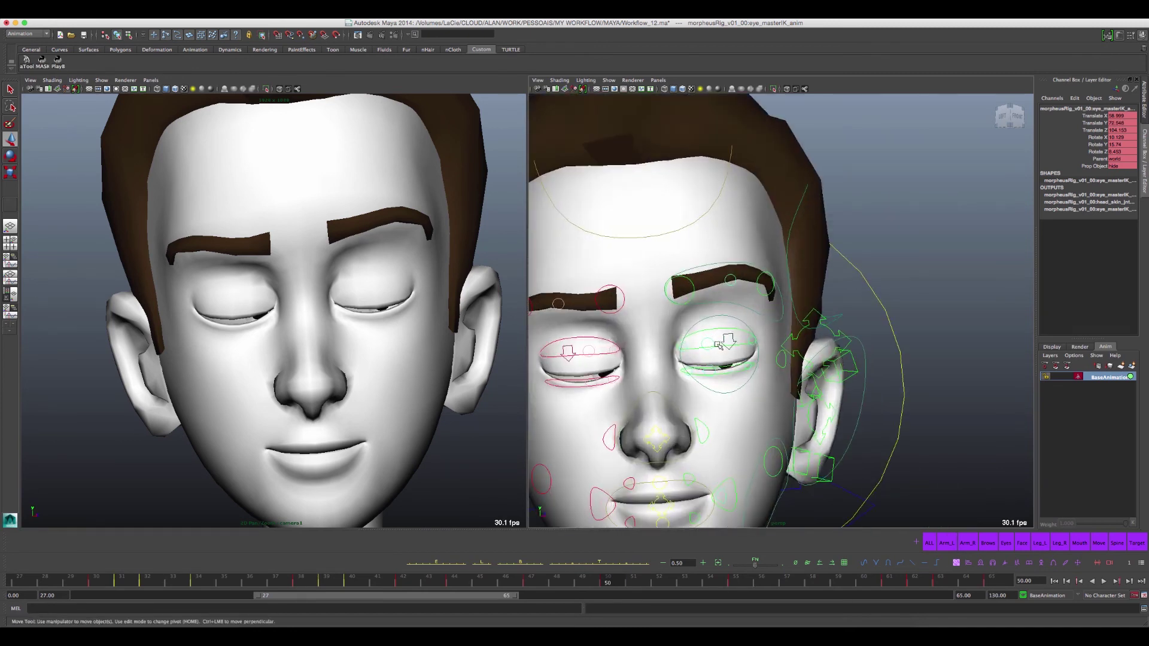
left_click(712, 331)
left_click(597, 338)
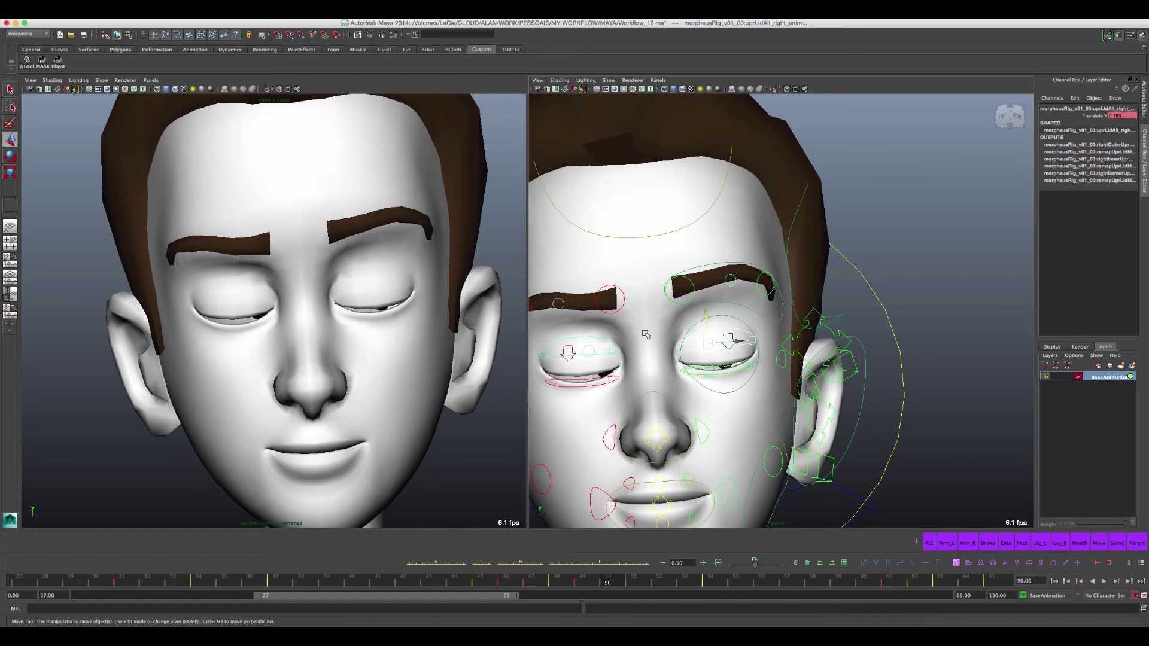
left_click(586, 587)
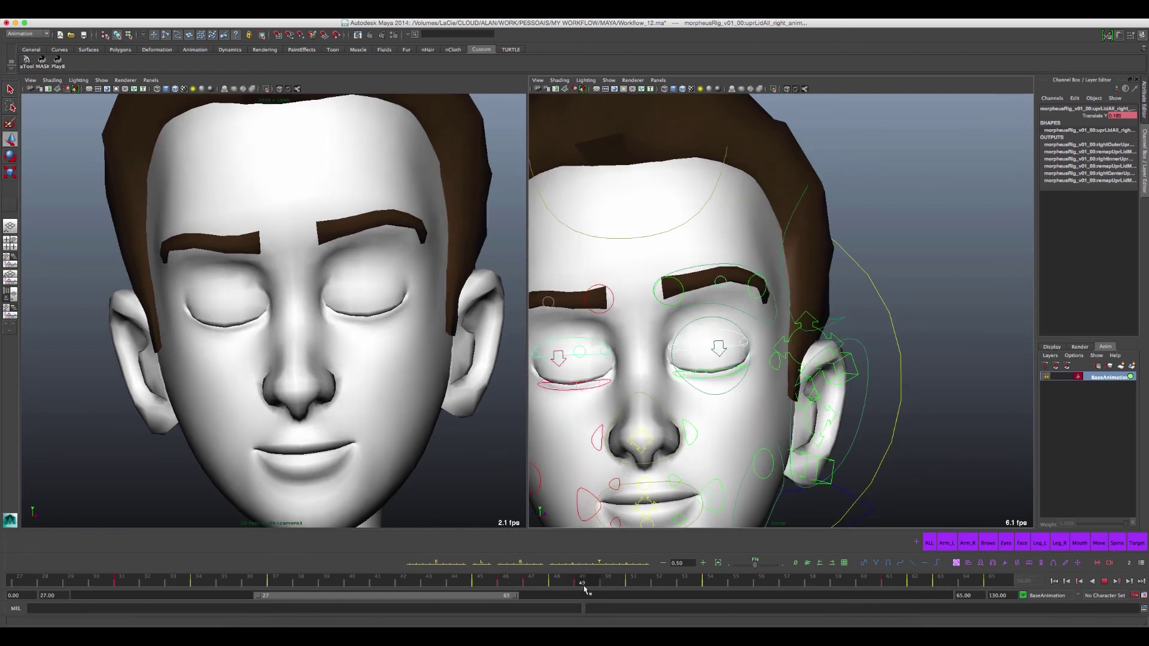
left_click_drag(586, 588, 606, 595)
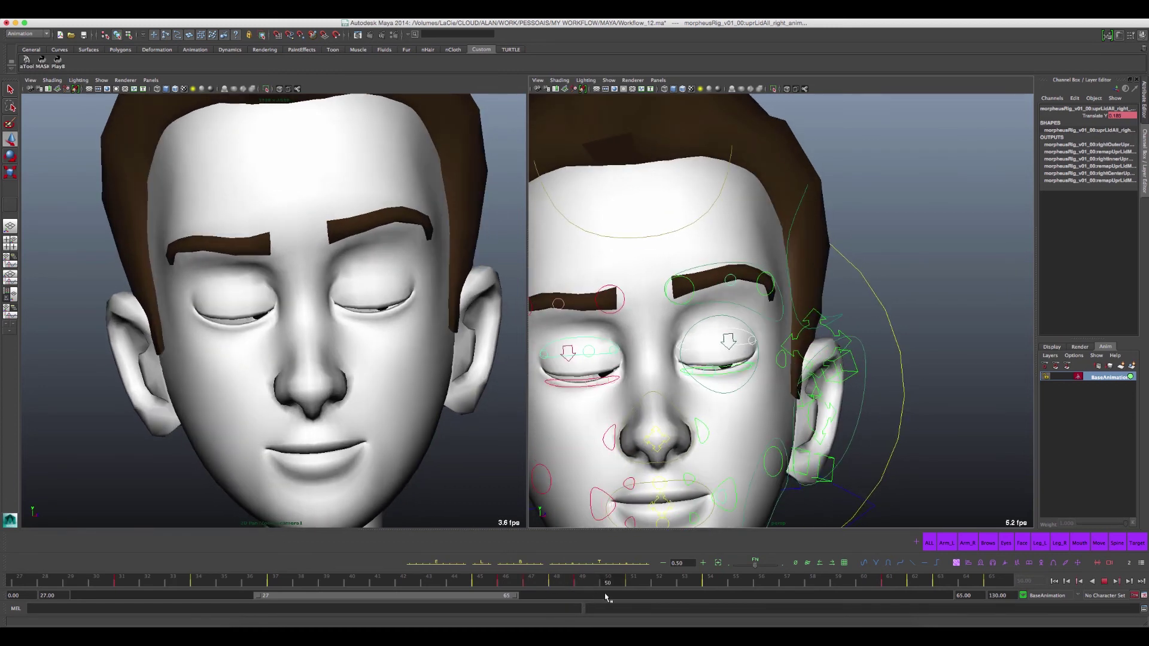
left_click_drag(708, 328, 701, 312)
key("s")
Raise the upper lids further at frame 51, key them, and play back to check
key("alt+period")
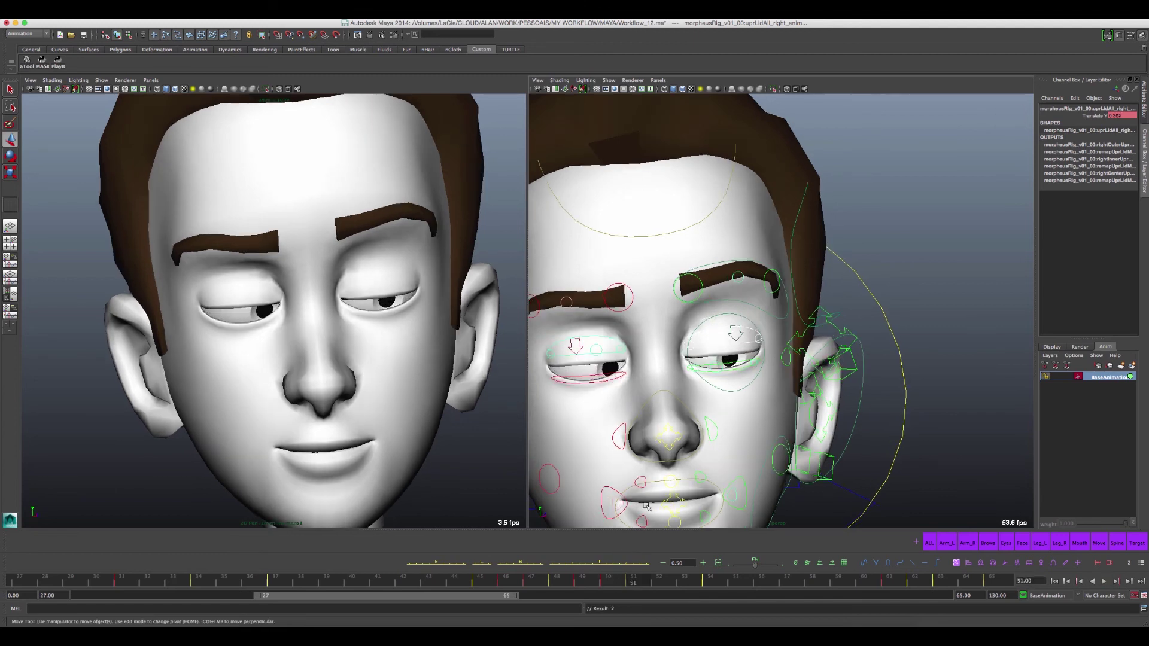
left_click_drag(713, 323, 714, 312)
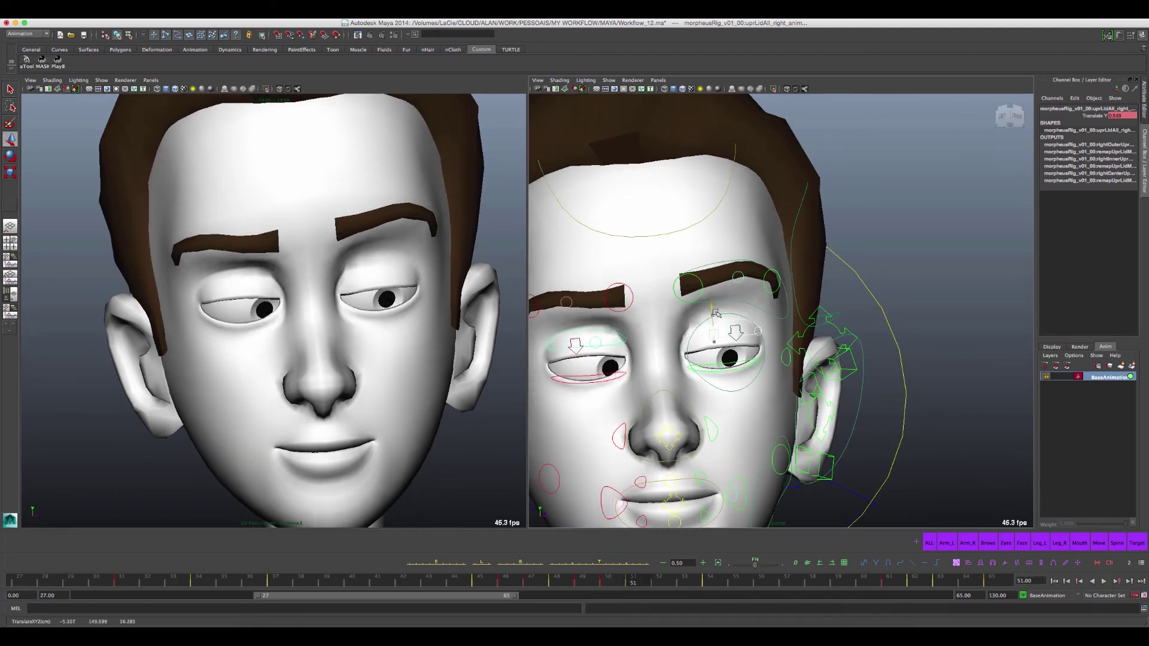
key("s")
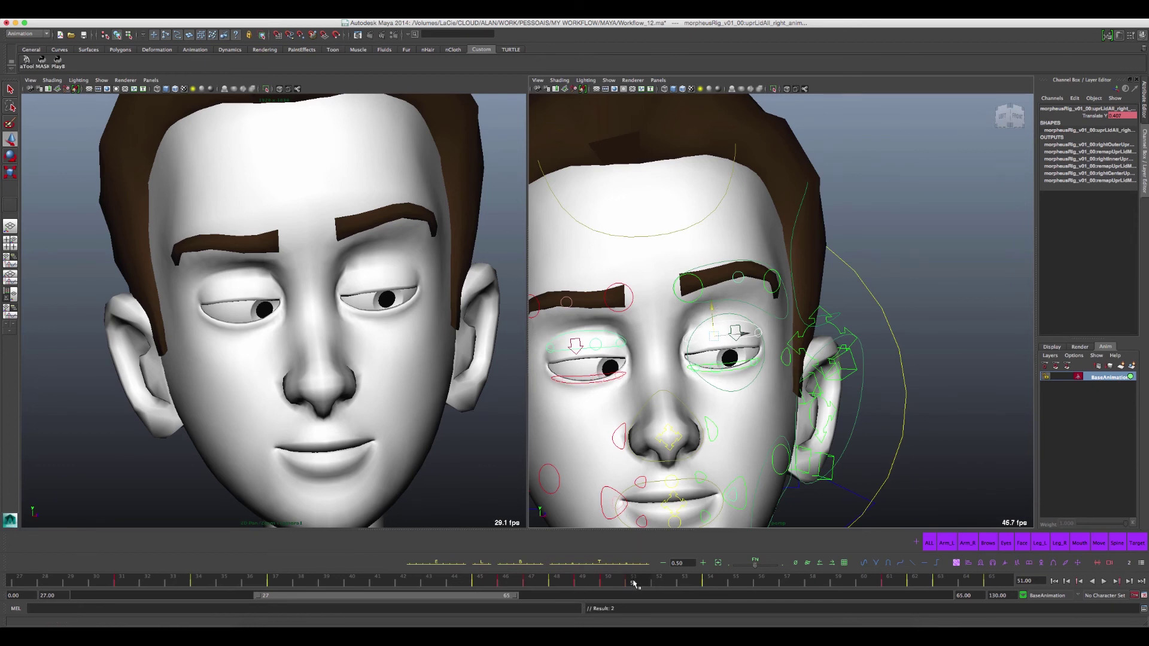
key("alt+v")
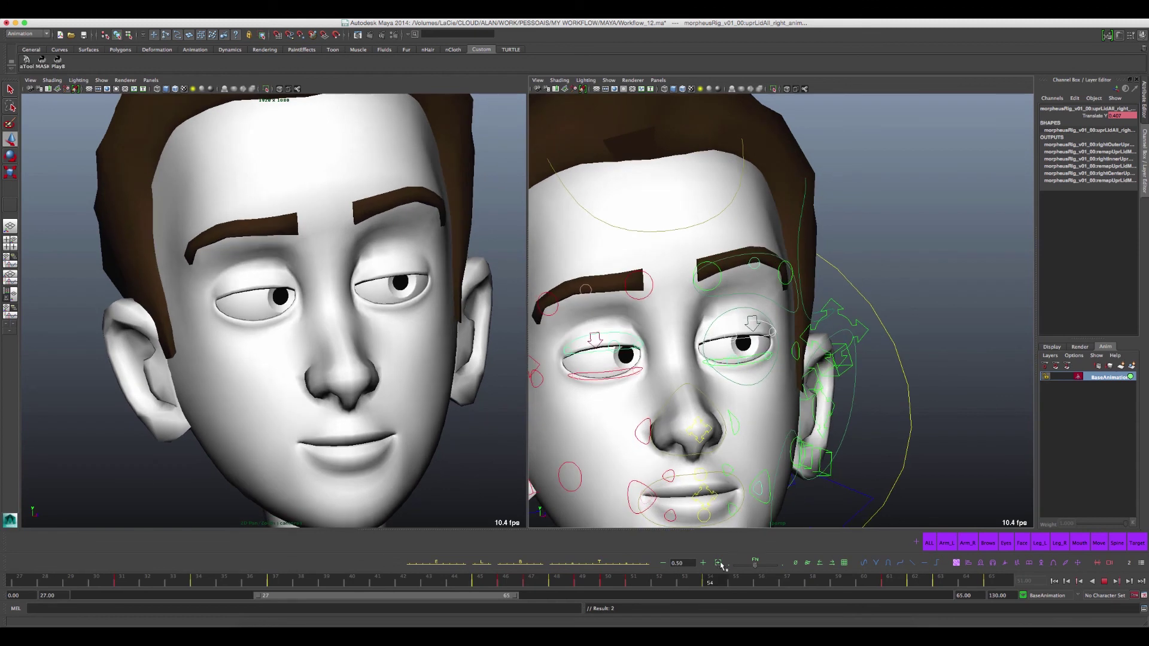
left_click(636, 571)
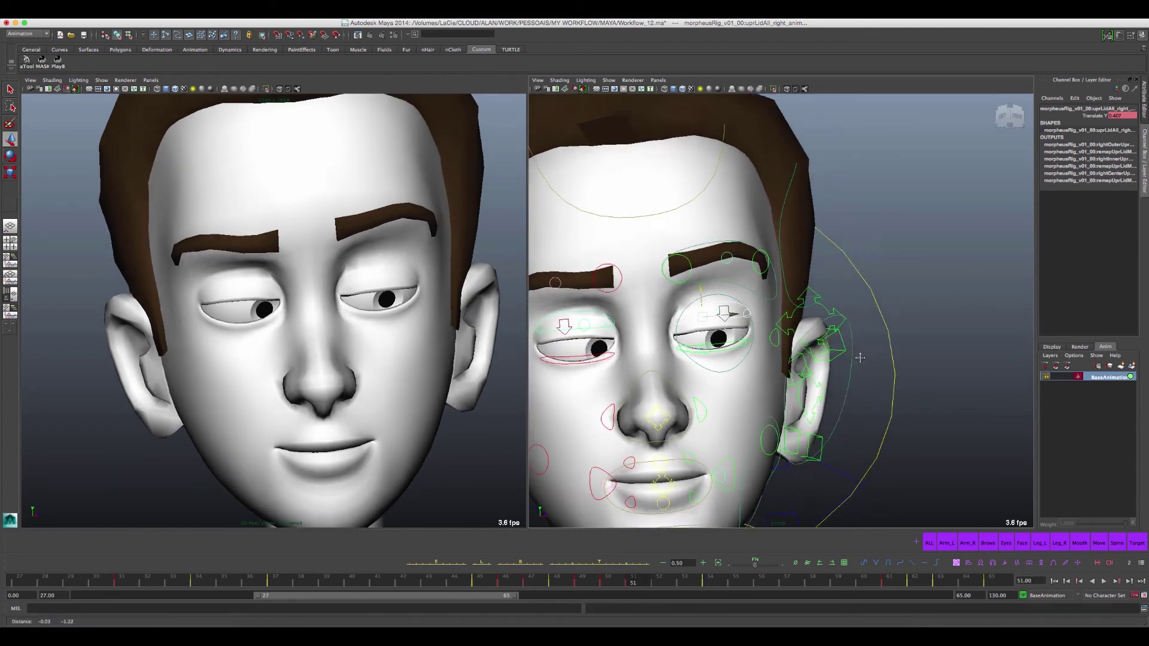
scroll(957, 419, "down", 5)
middle_click_drag(992, 483, 753, 312, "alt")
left_click_drag(868, 418, 933, 493)
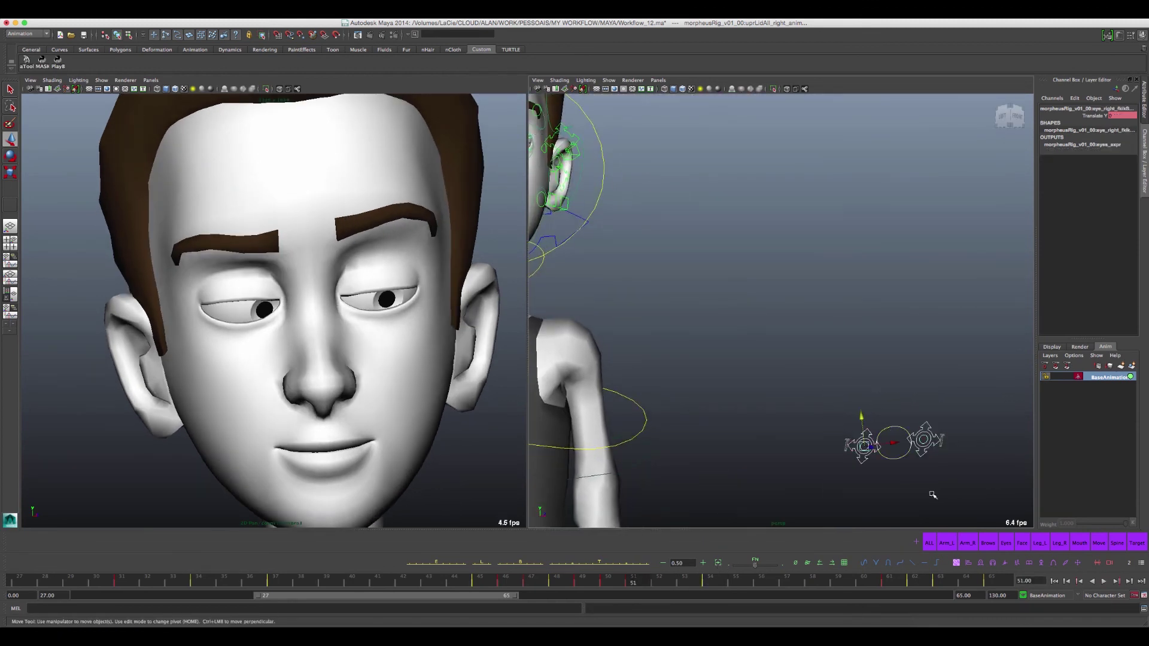
Compare the eye poses at frames 50 and 52 with repeated playback
mouse_move(636, 583)
left_mouse_down()
mouse_move(606, 589)
mouse_move(660, 586)
left_mouse_up()
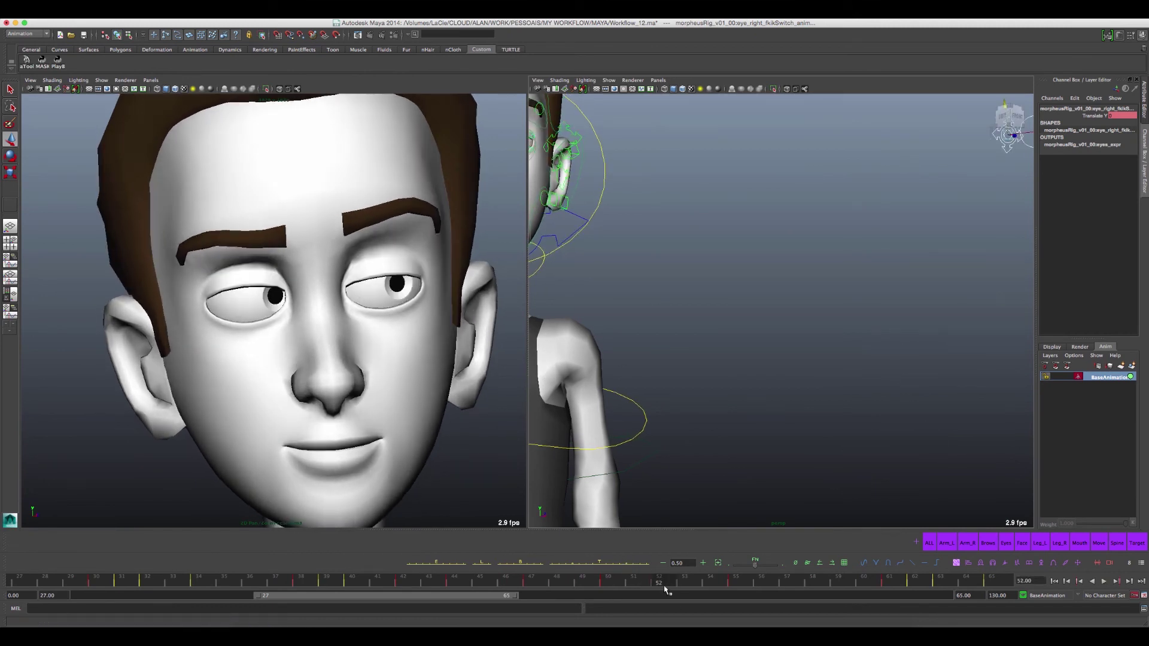
key("alt+v")
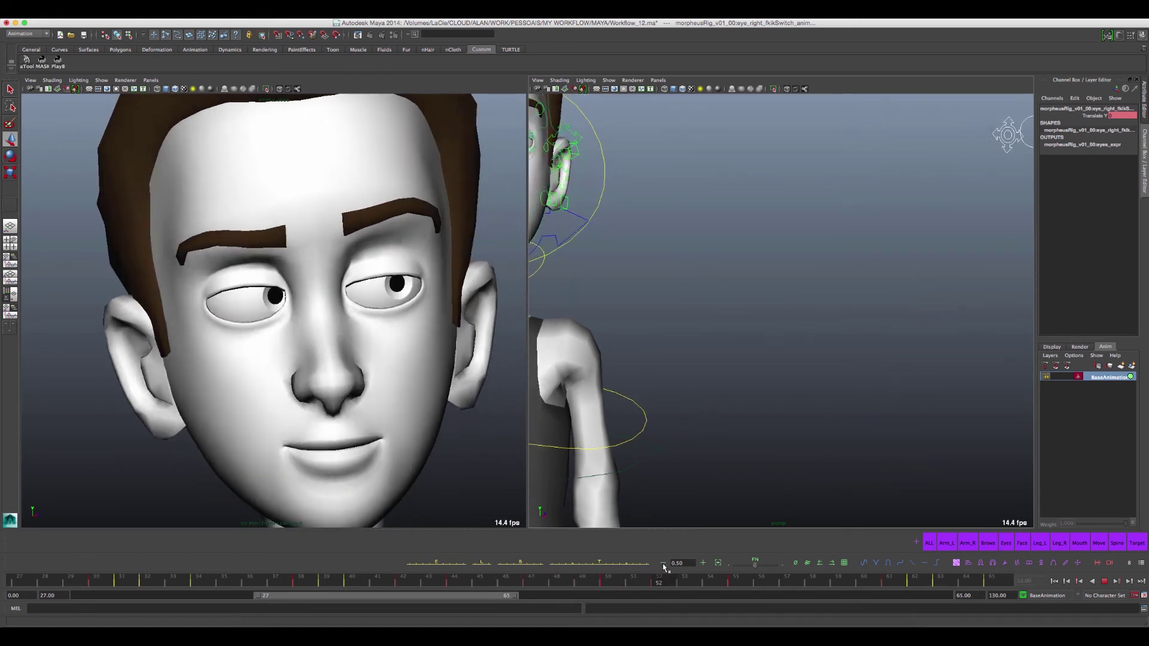
left_click(661, 580)
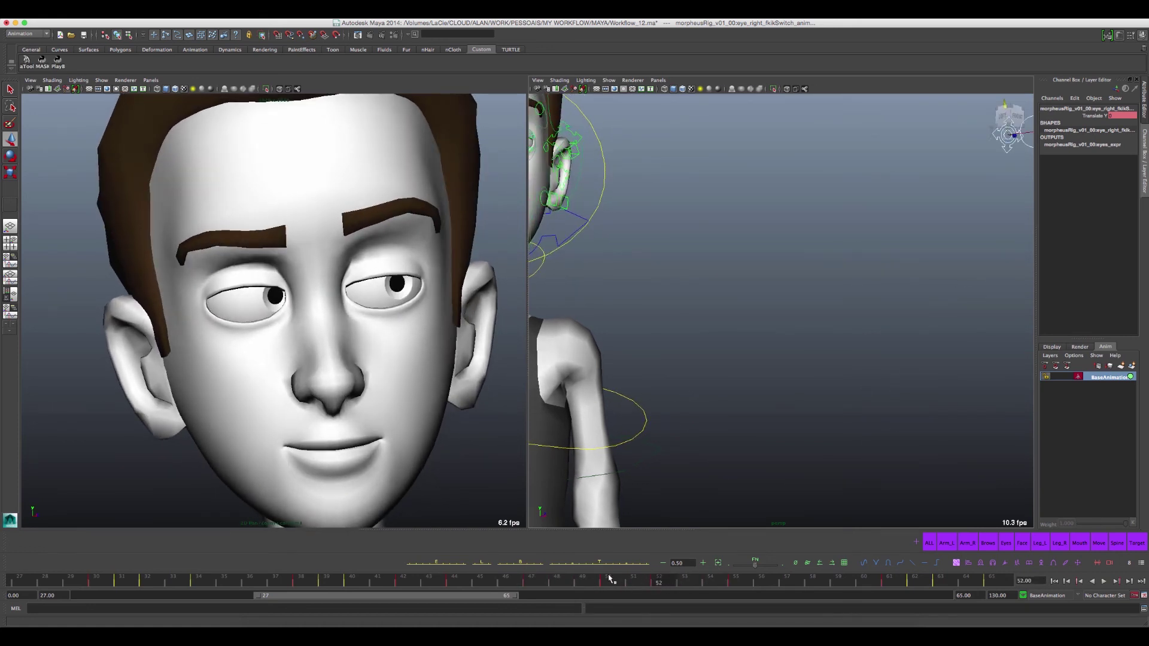
left_click(609, 578)
left_click(661, 580)
key("alt+v")
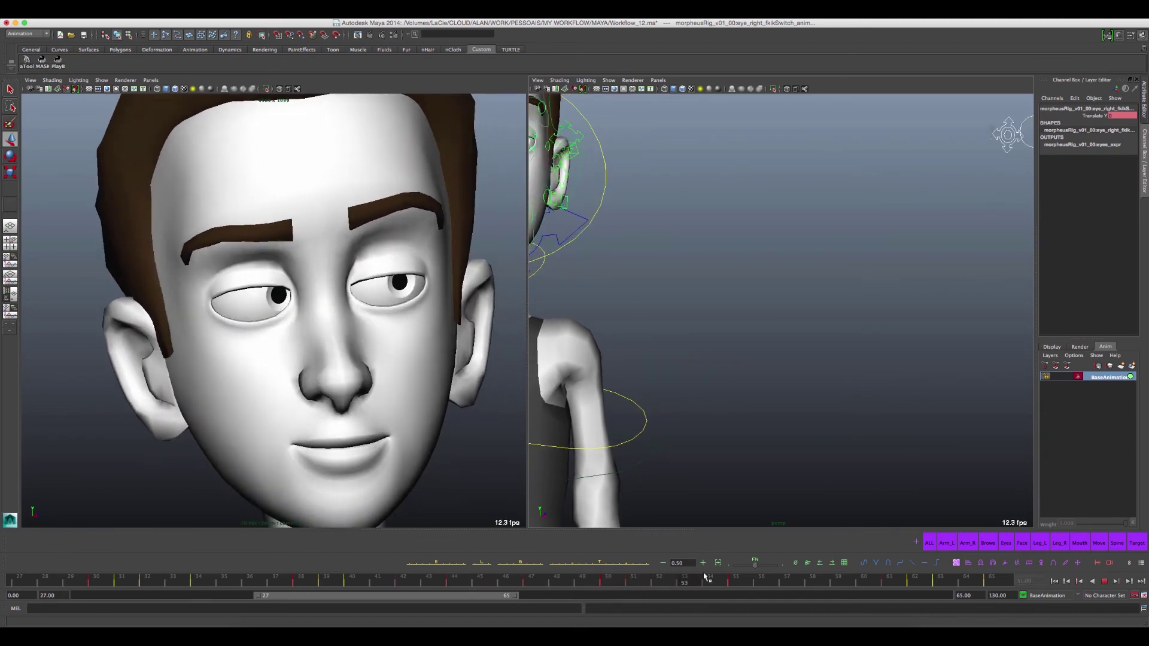
left_click_drag(718, 577, 513, 579)
Play back the blink, stop on frame 46, and pan to frame the whole face
key("alt+v")
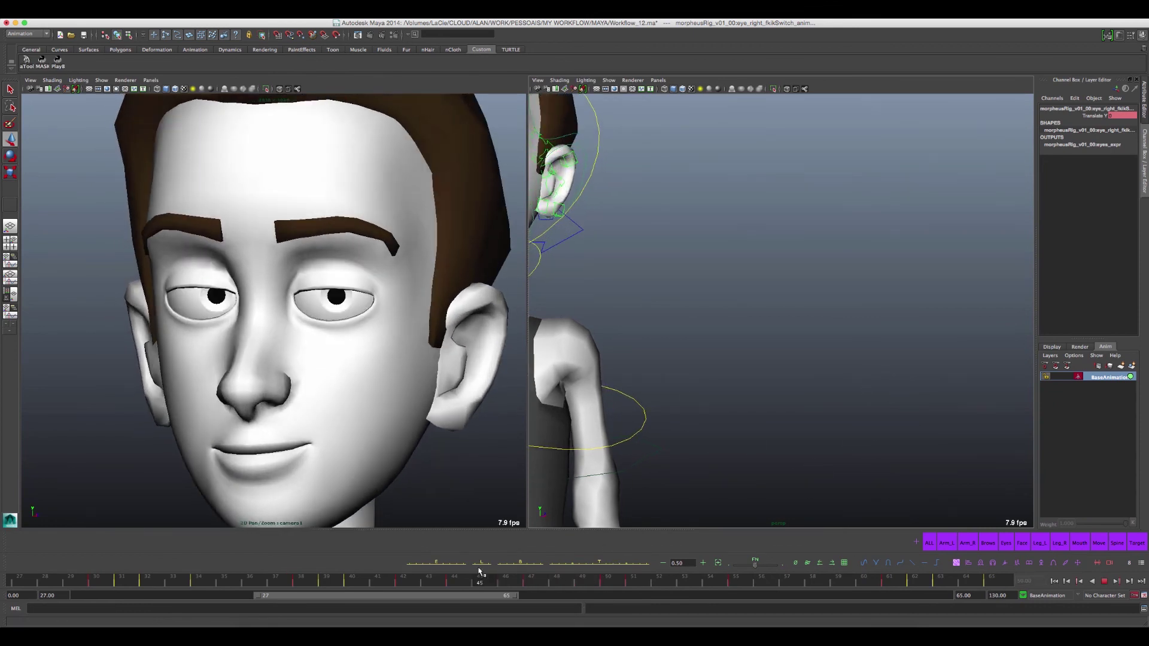
key("alt+v")
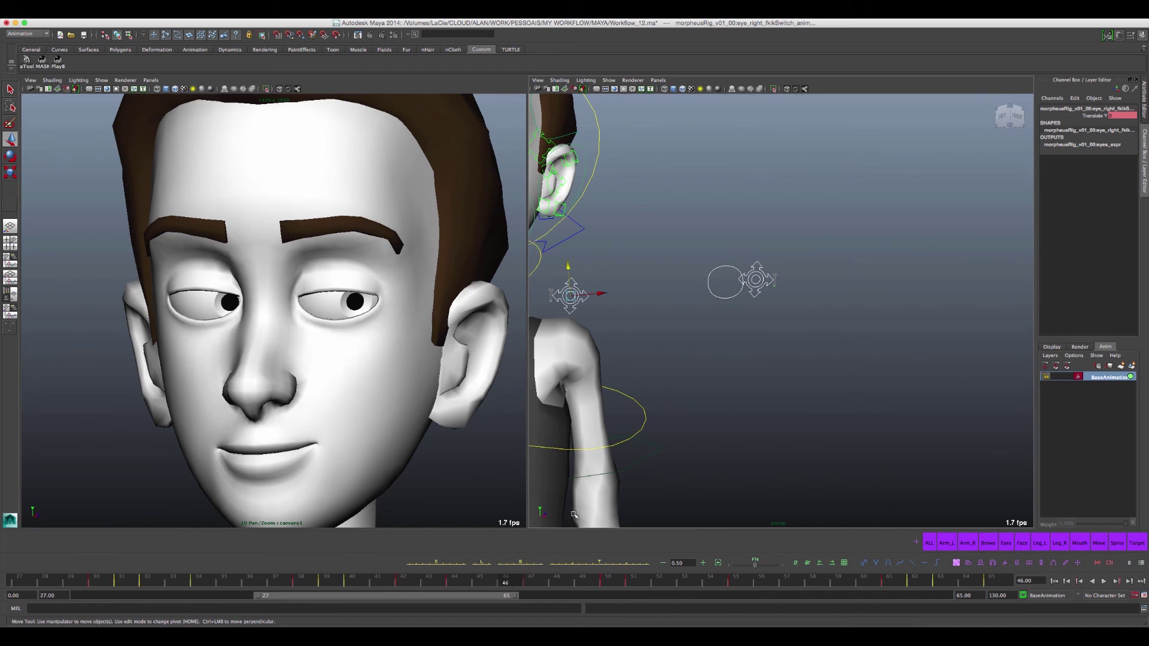
key("alt+v")
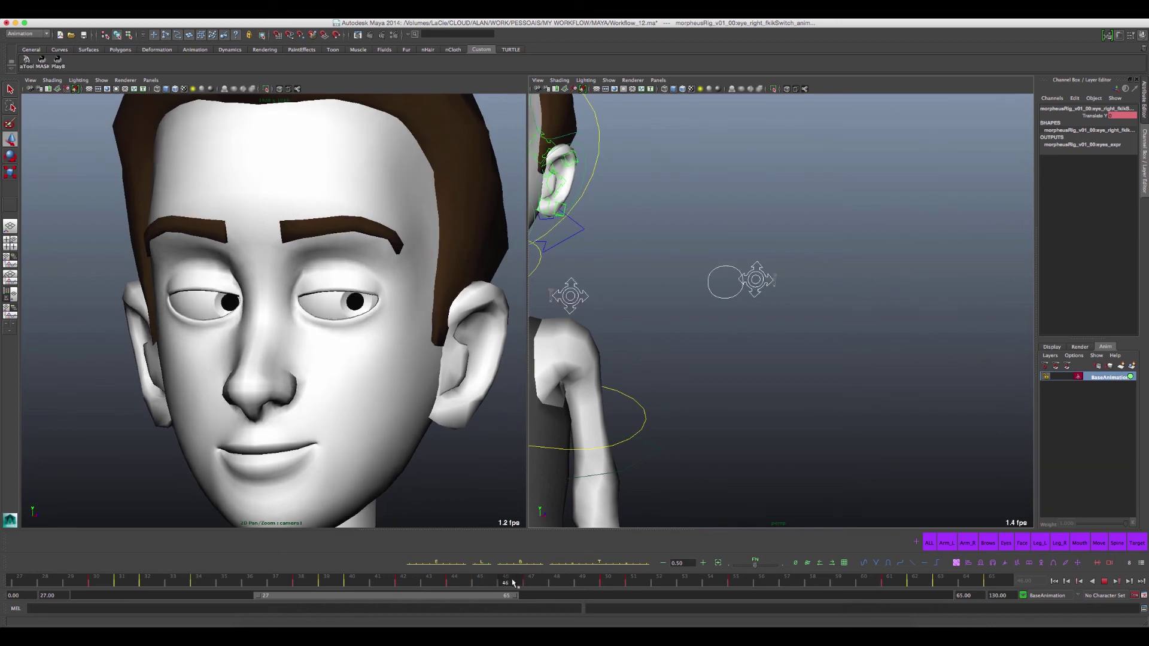
key("alt+v")
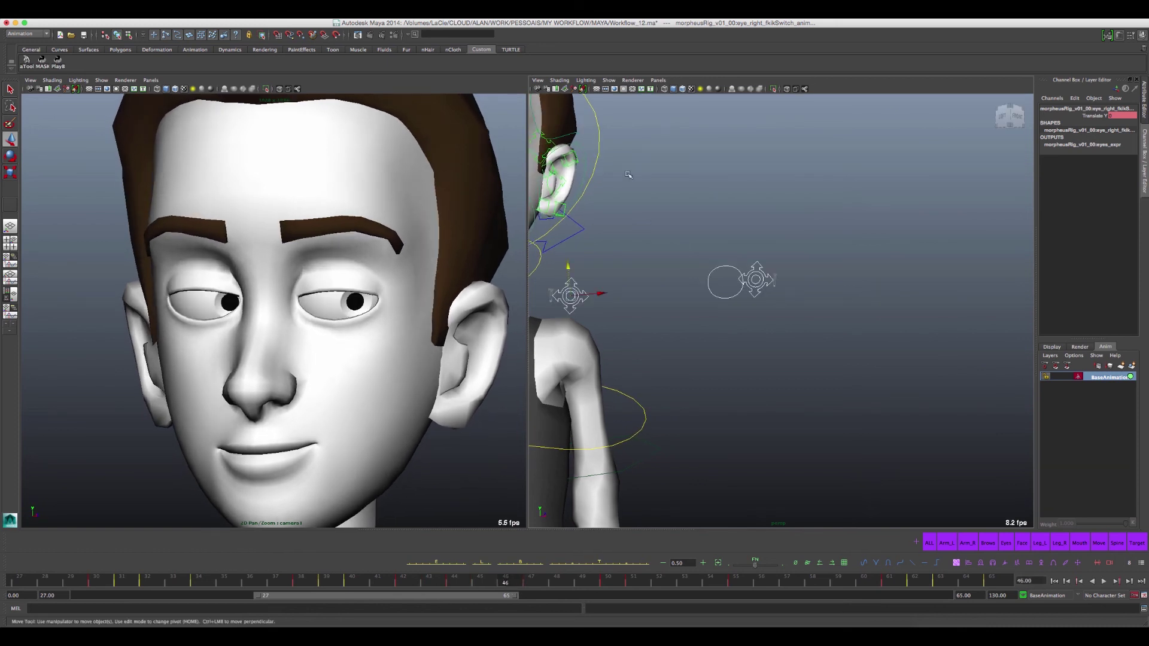
middle_click_drag(628, 174, 830, 285, "alt")
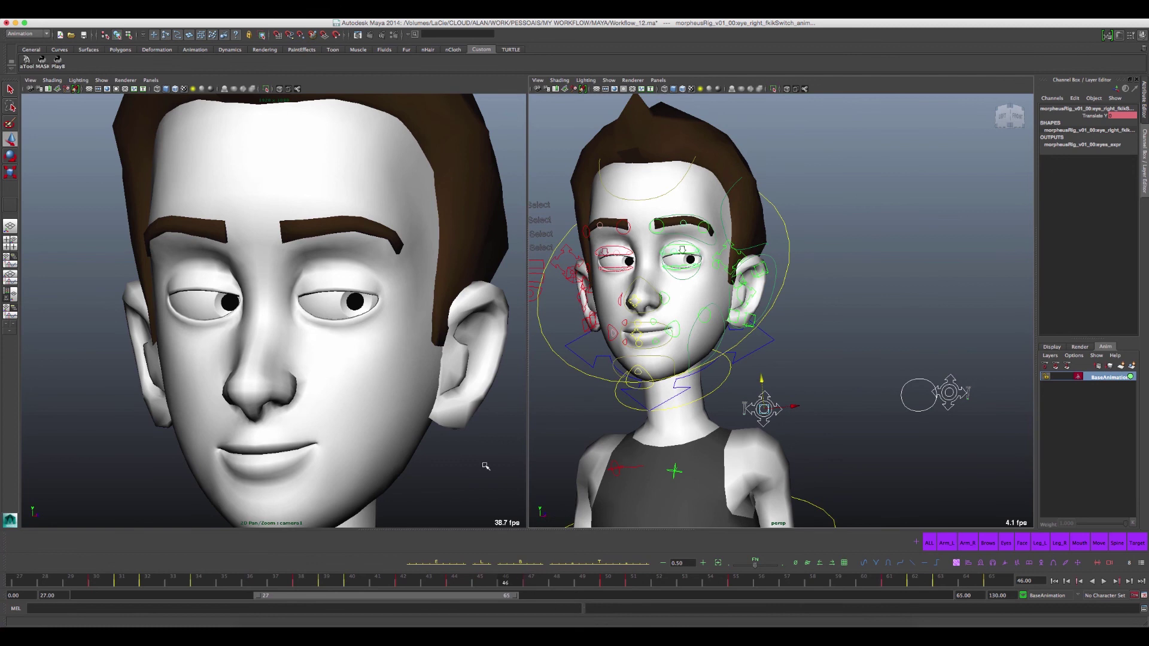
Review playback to frame 47, then move the right eye aim control to the left
key("alt+v")
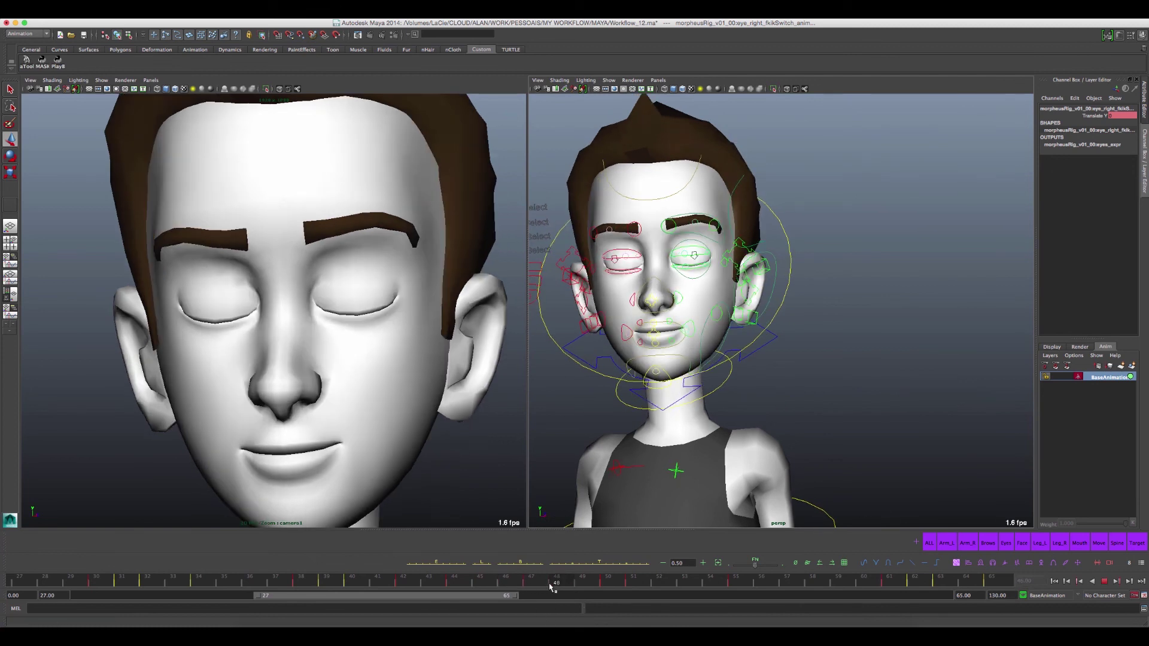
key("alt+v")
middle_click_drag(820, 366, 754, 216, "alt")
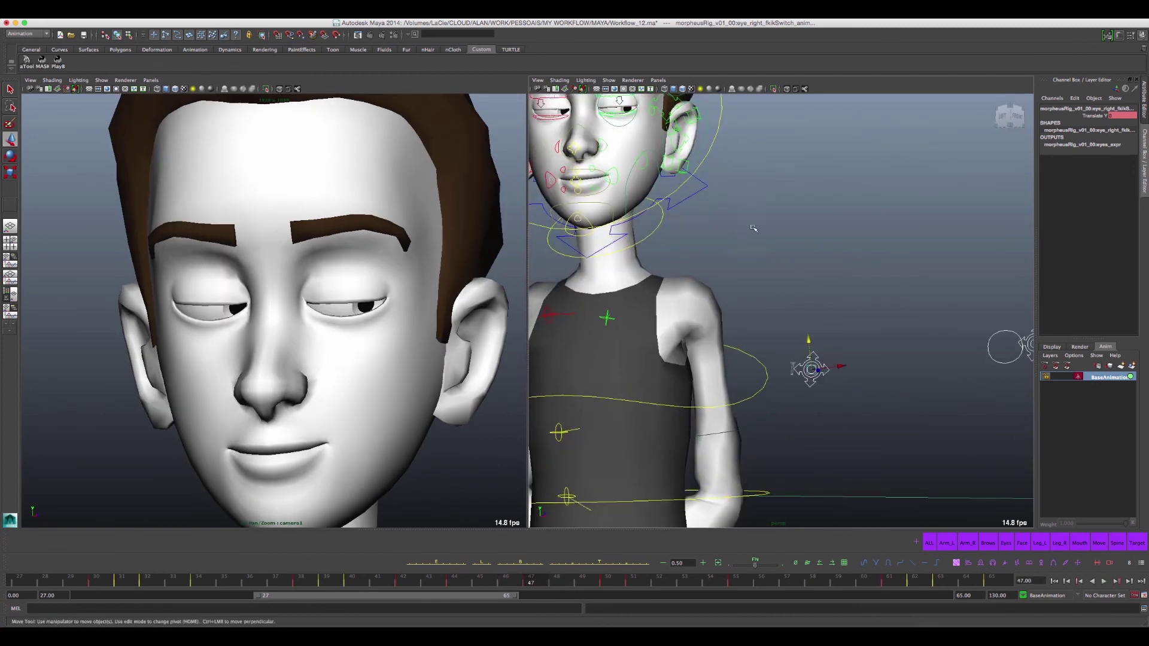
middle_click_drag(867, 381, 780, 364, "alt")
left_click(781, 364)
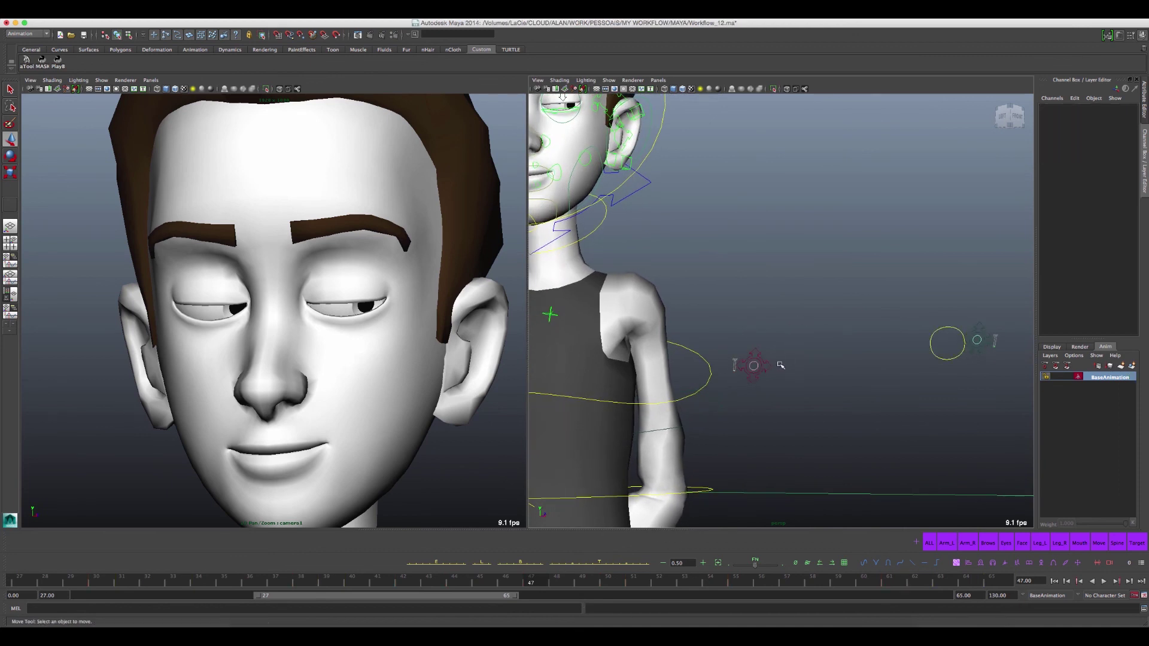
left_click(771, 363)
left_click_drag(772, 363, 680, 381)
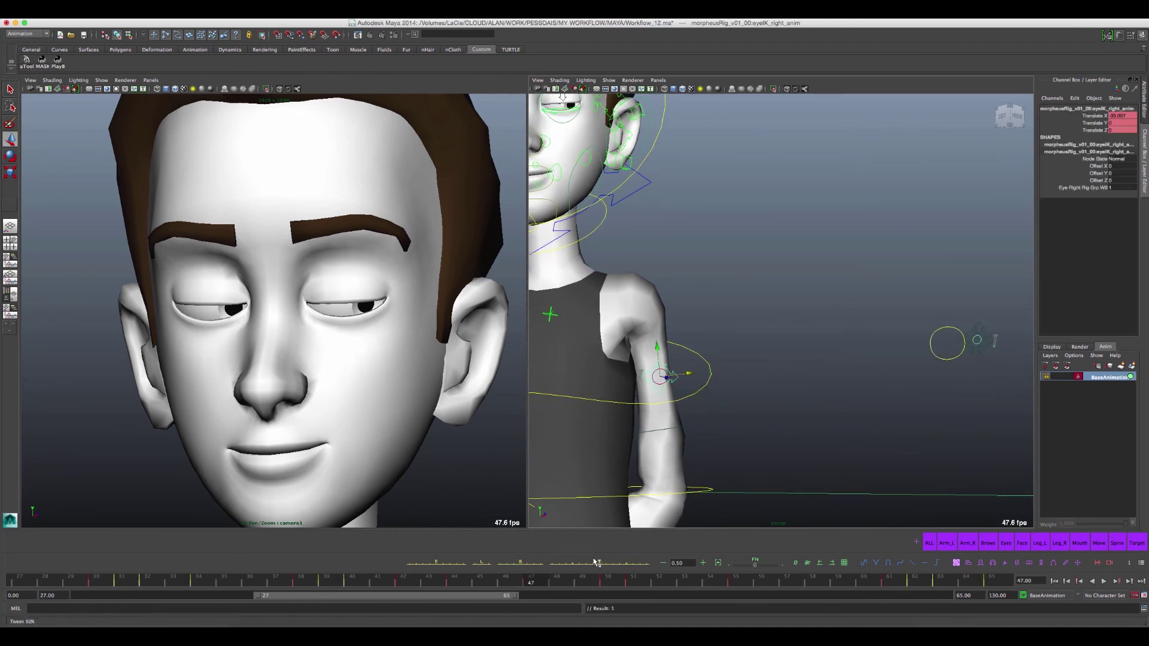
Replay the animation from frame 46 and check the eye pose at frames 47–51
left_click(478, 581)
key("alt+v")
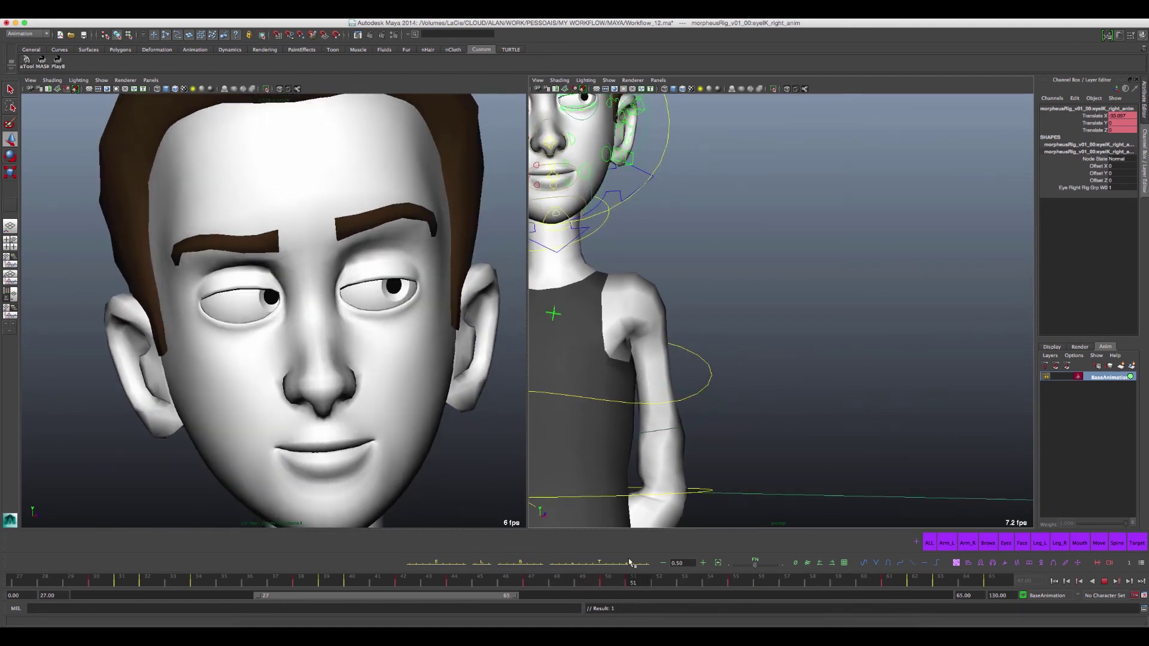
right_click_drag(867, 389, 808, 371, "alt")
middle_click_drag(807, 371, 782, 412, "alt")
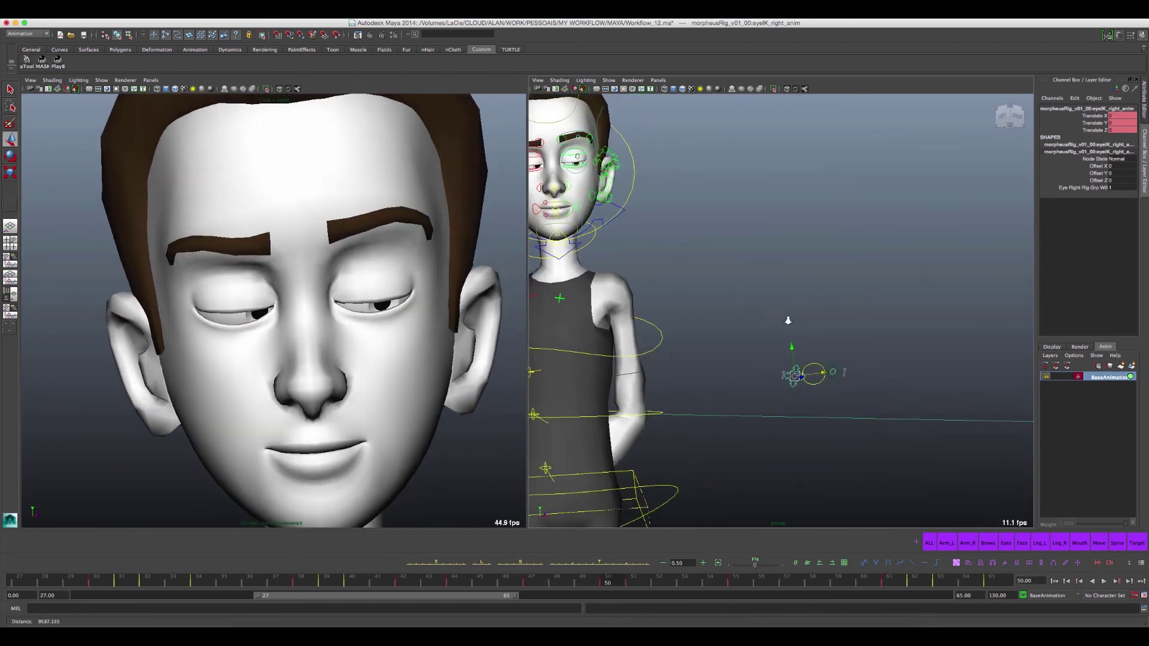
left_click(532, 580)
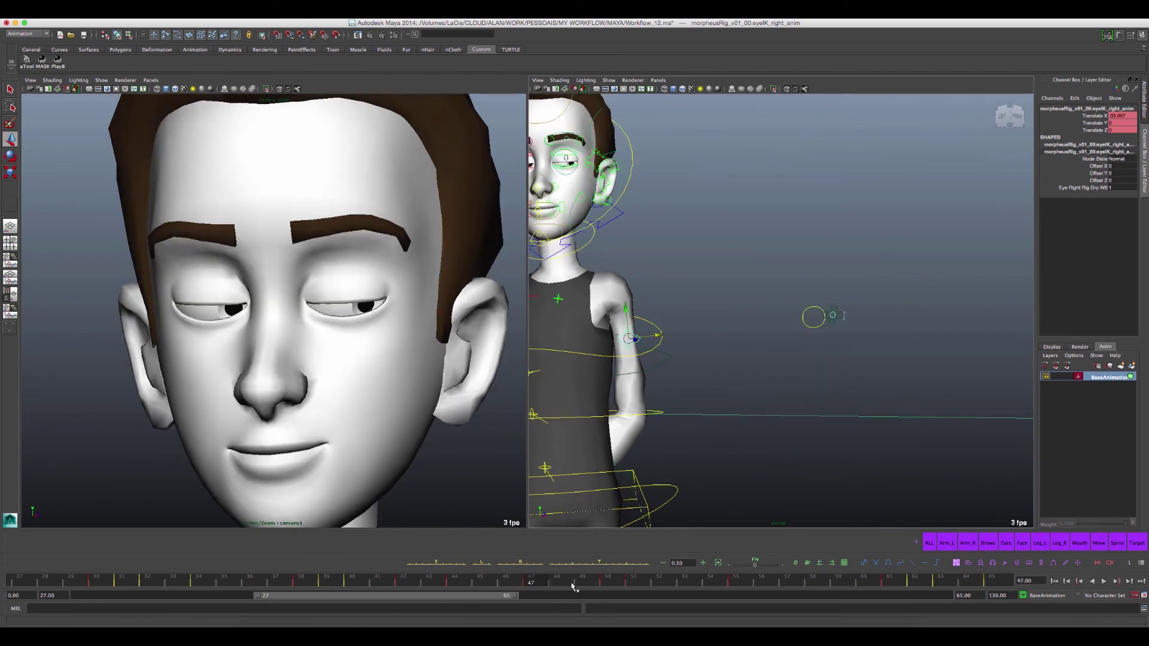
mouse_move(614, 584)
left_mouse_down()
mouse_move(634, 581)
mouse_move(617, 583)
left_mouse_up()
Slide the left eye aim control right along X, then partly back left around frames 50–51
left_click(830, 359)
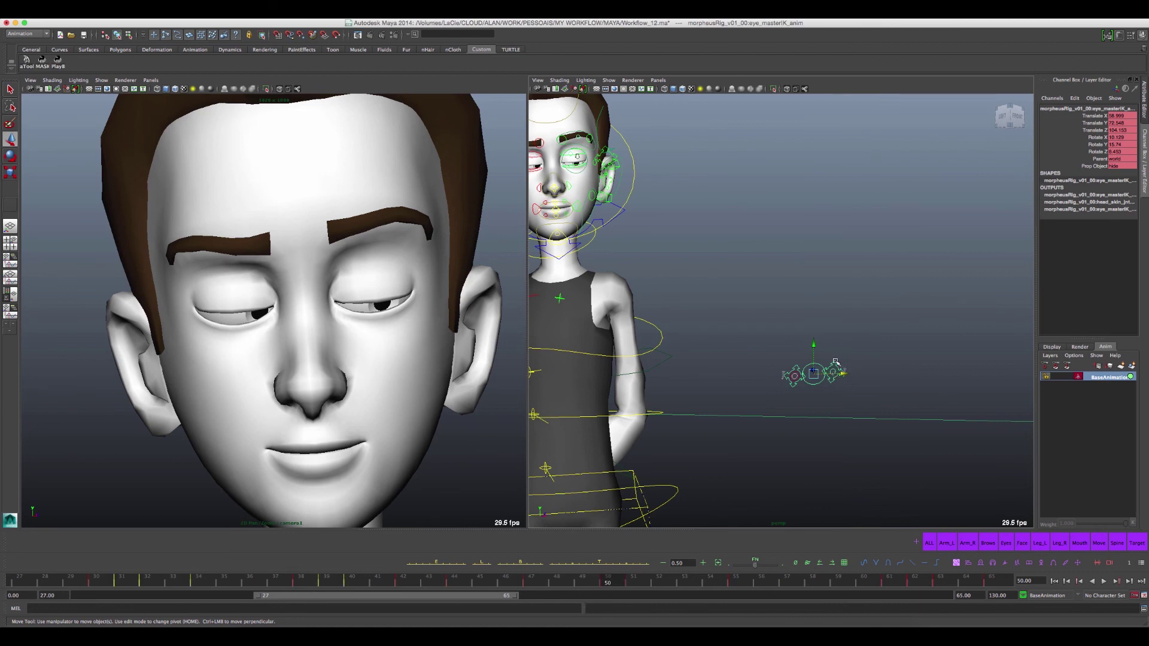
left_click(843, 371)
left_click_drag(855, 369, 997, 353)
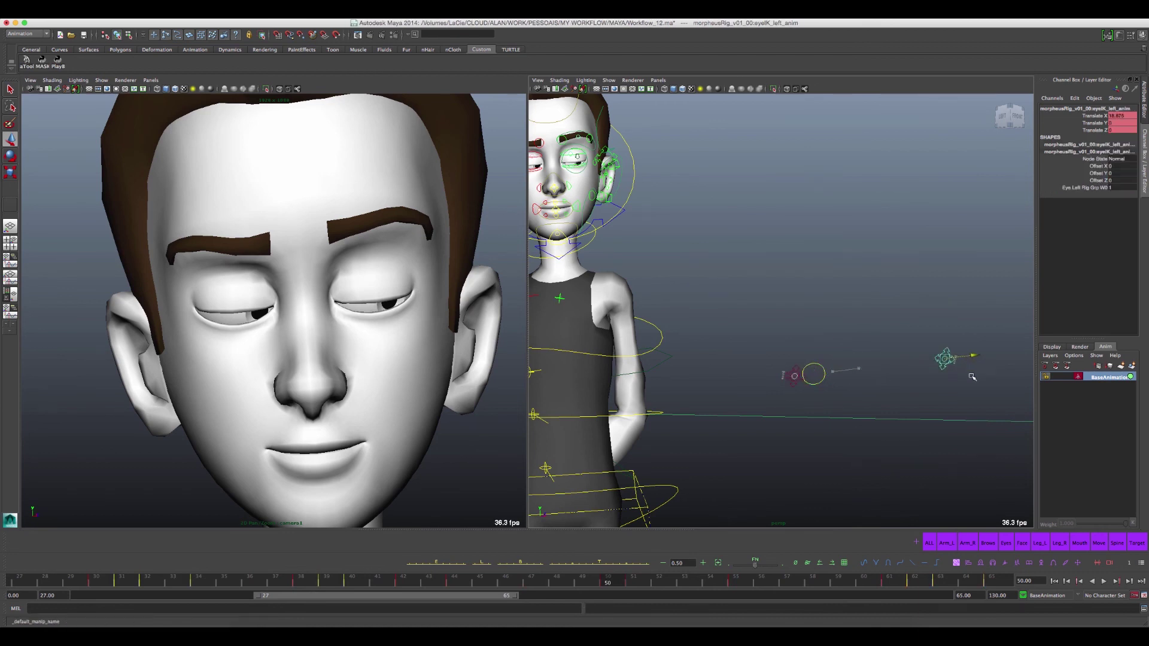
left_click(634, 582)
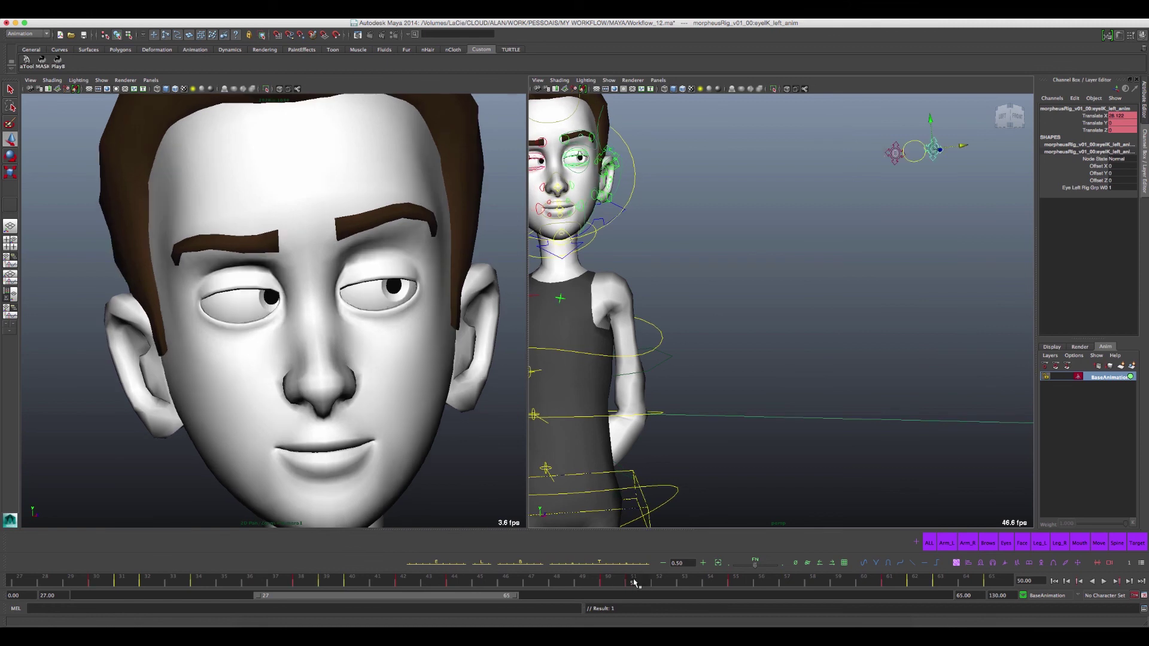
mouse_move(634, 582)
left_mouse_down()
mouse_move(622, 583)
mouse_move(646, 583)
mouse_move(624, 583)
left_mouse_up()
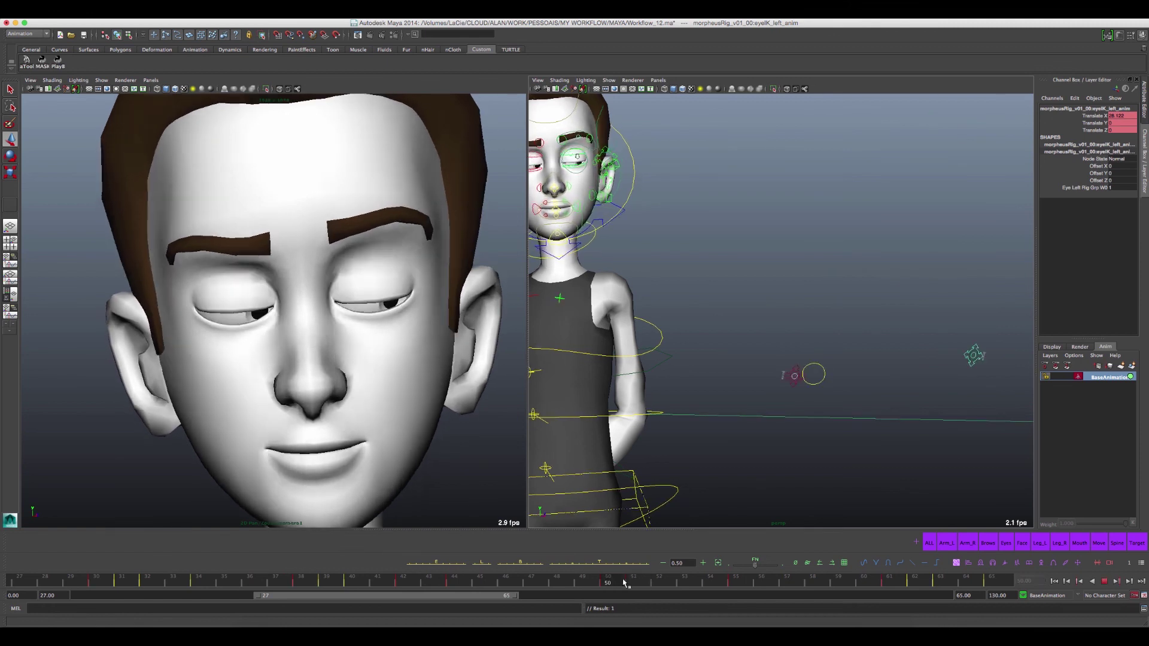
left_click_drag(1007, 353, 951, 358)
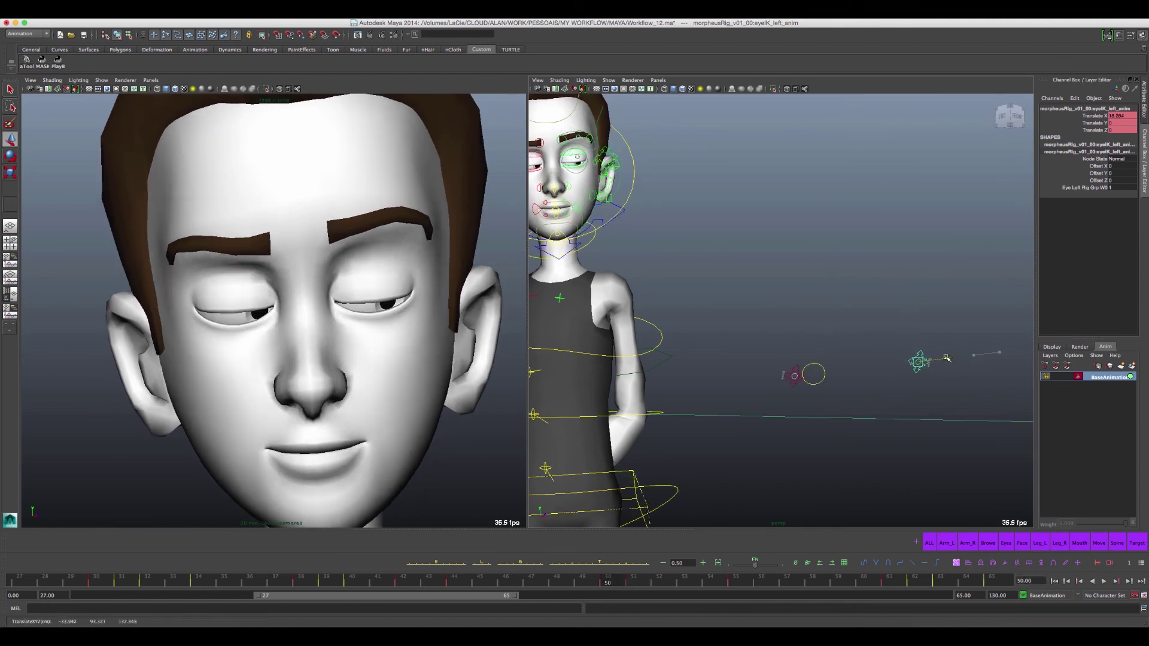
Shift the master eye aim control to turn the eyes, key the right eye aim control, and replay
left_click(808, 372)
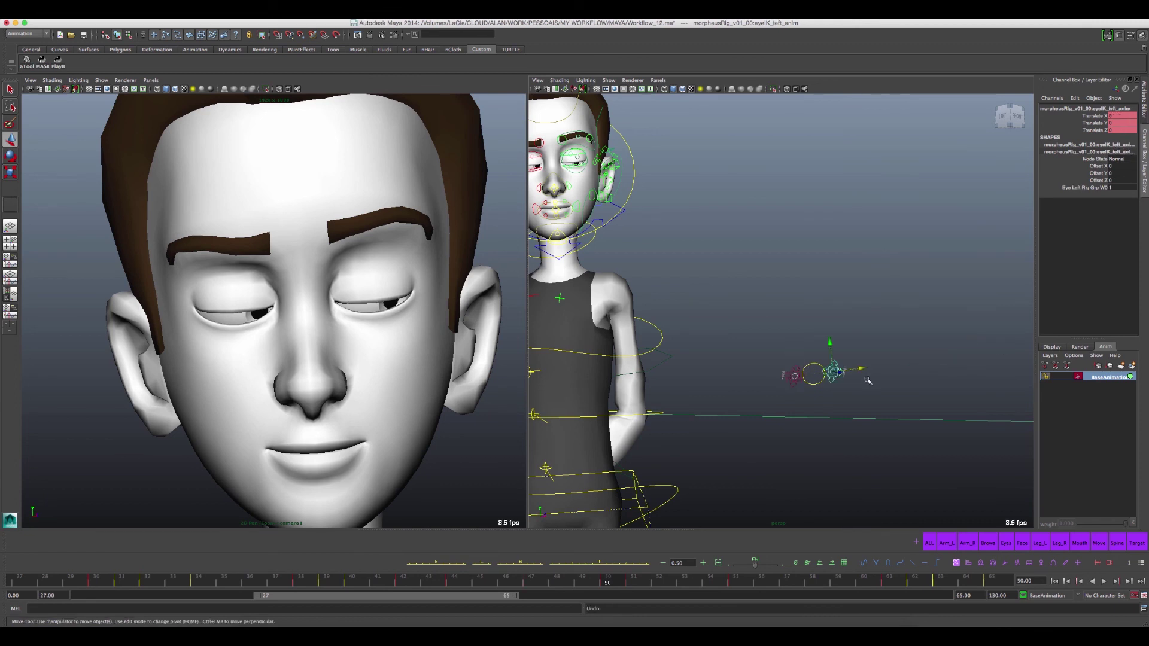
left_click(817, 368)
mouse_move(839, 374)
left_mouse_down()
mouse_move(908, 374)
mouse_move(794, 389)
left_mouse_up()
left_click(863, 374)
key("s")
key("alt+v")
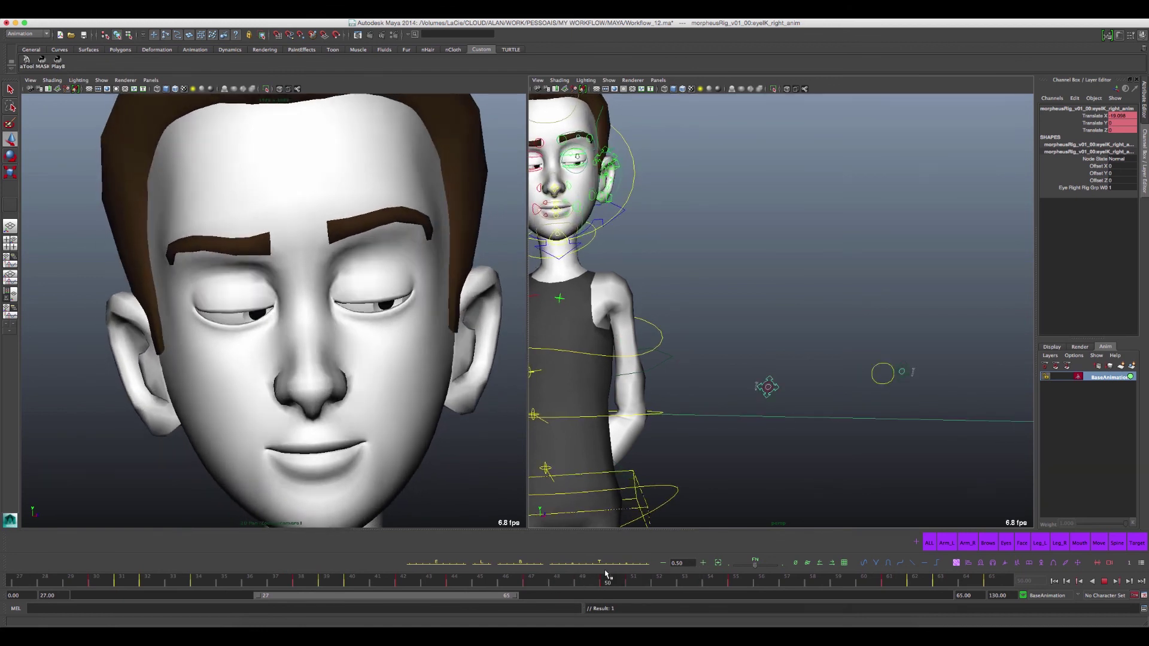
key("alt+v")
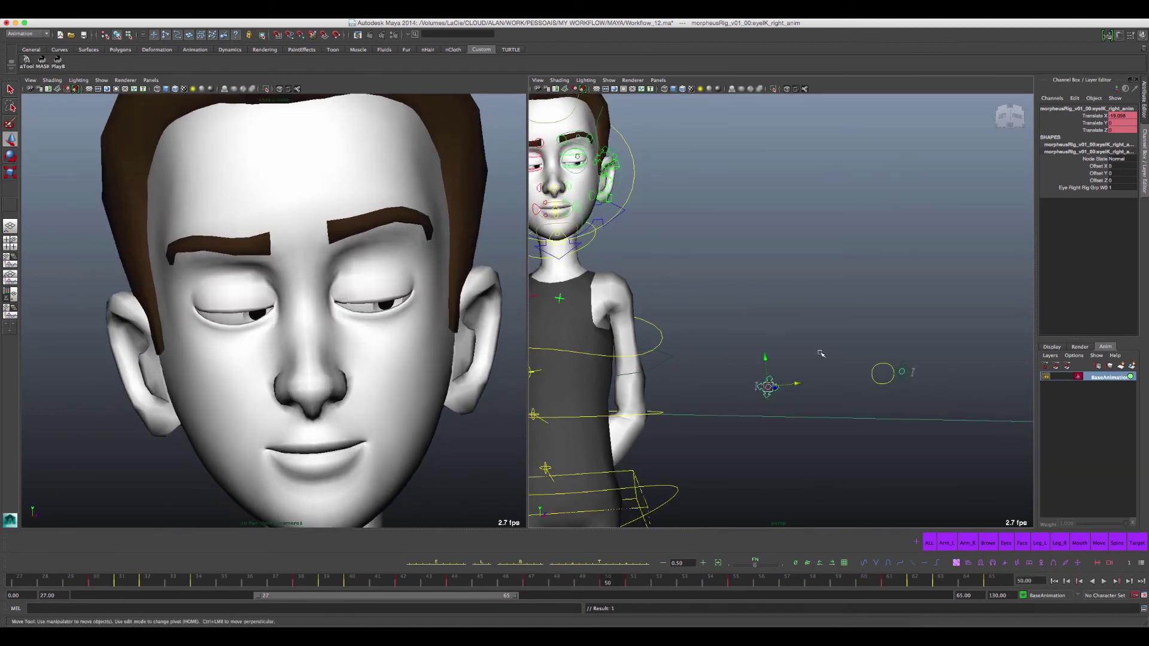
Raise the master eye aim control and review the look across frames 44–49
left_click(883, 361)
left_click_drag(883, 348, 875, 279)
key("alt+v")
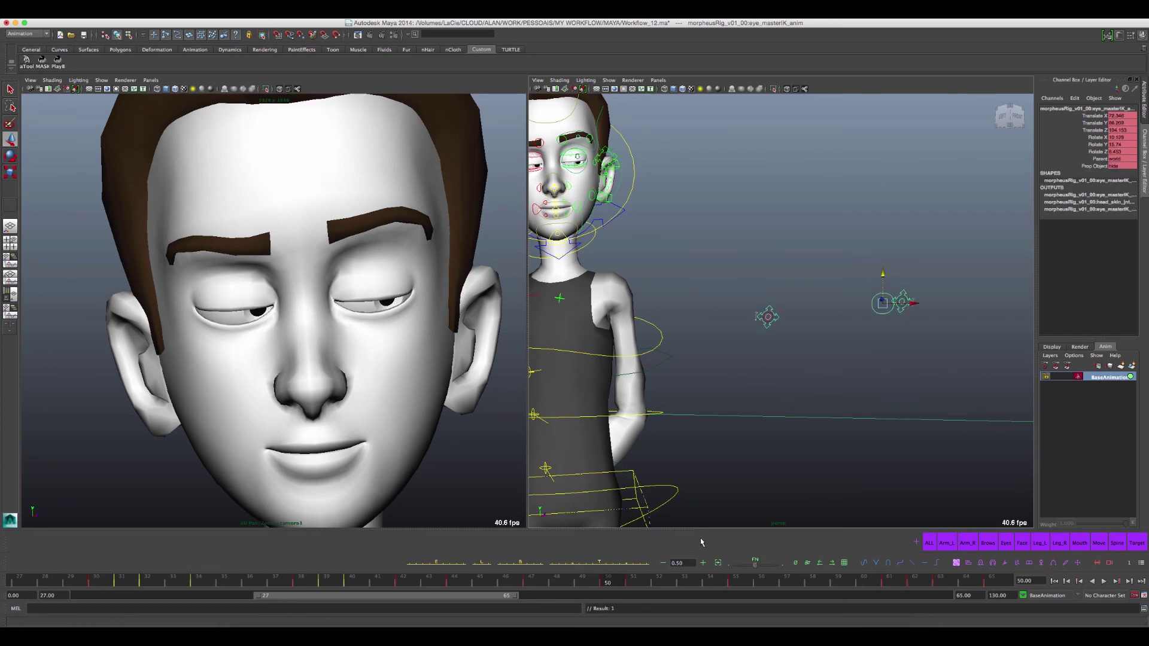
left_click_drag(579, 585, 526, 579)
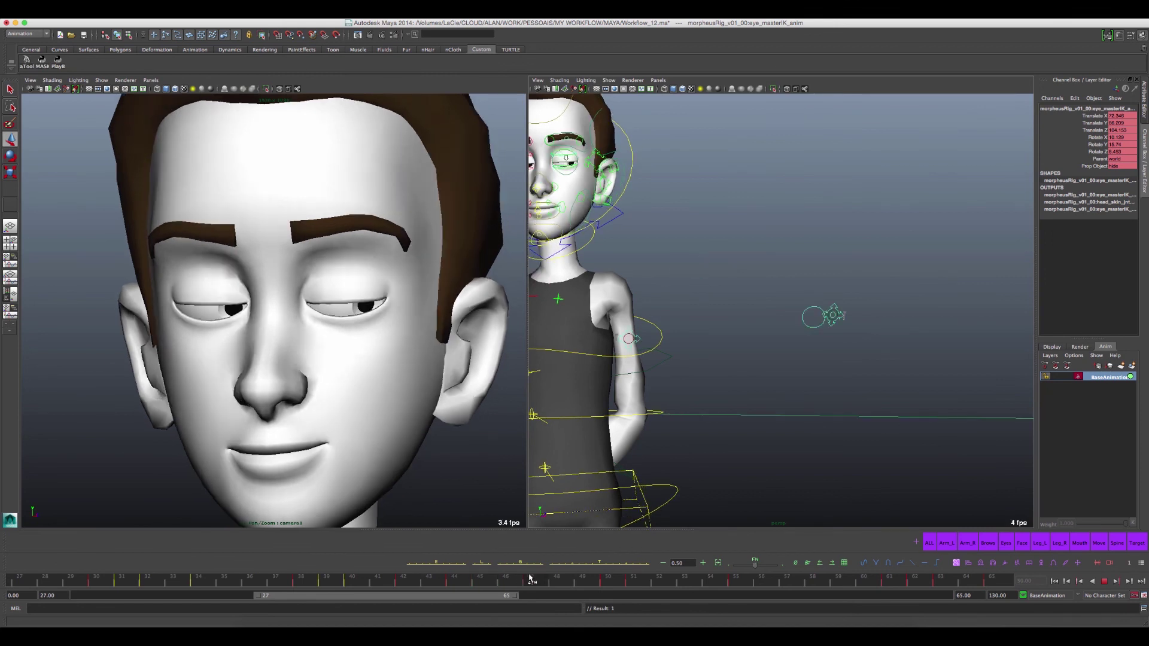
left_click_drag(531, 579, 456, 570)
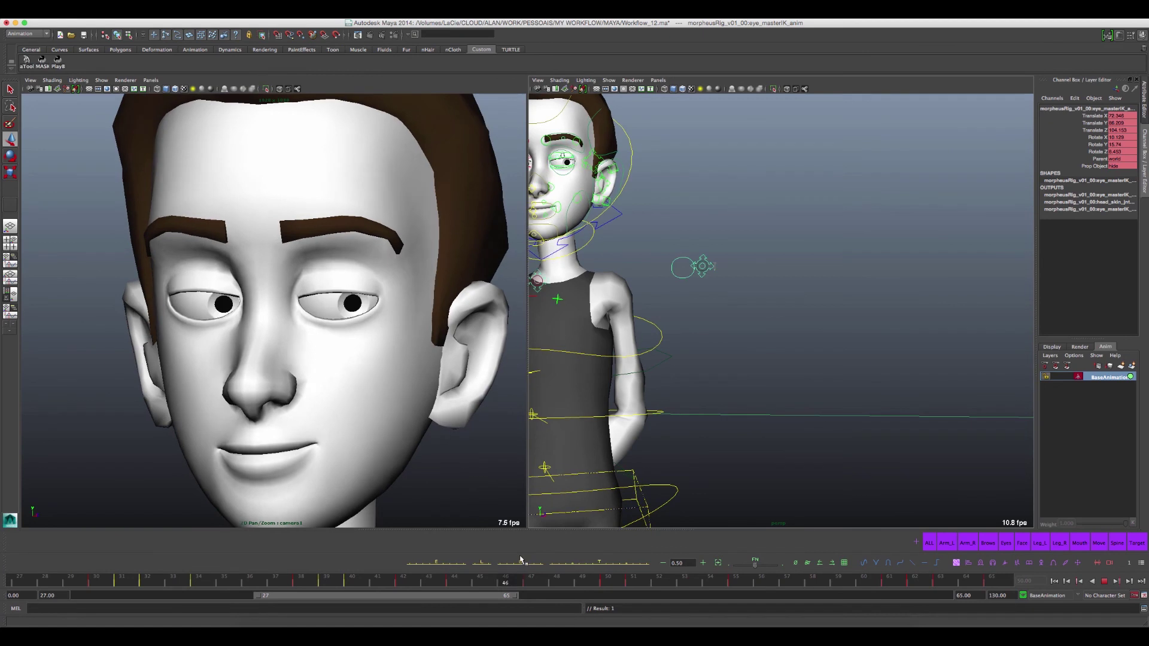
mouse_move(540, 554)
left_mouse_down()
mouse_move(478, 563)
mouse_move(573, 559)
mouse_move(531, 562)
left_mouse_up()
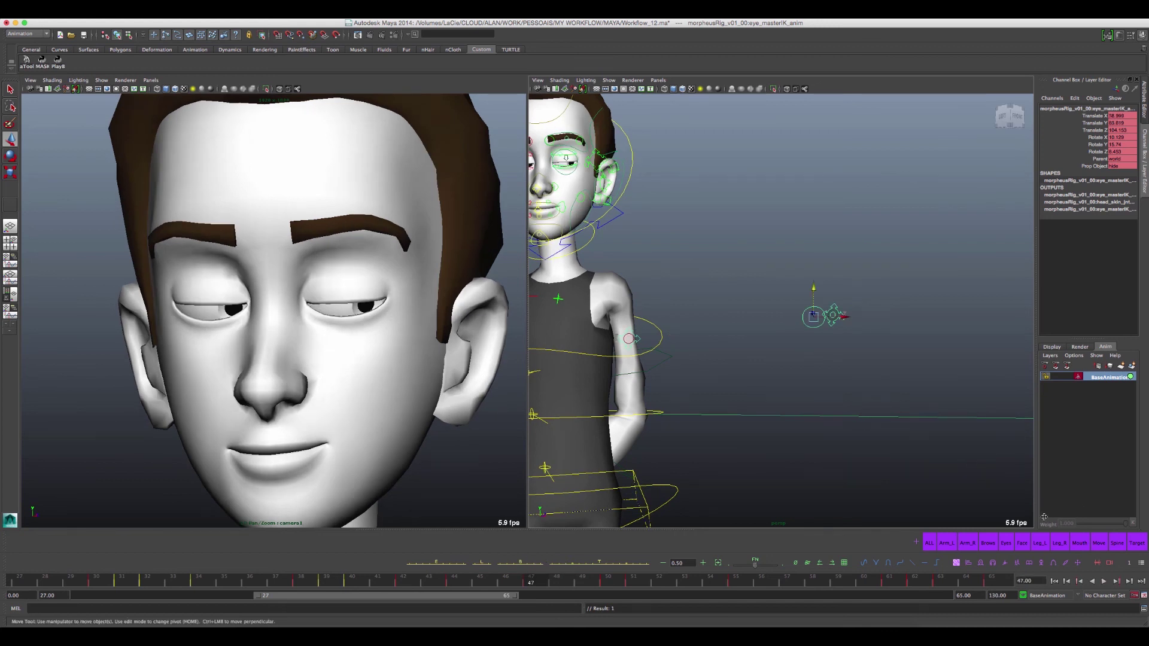
left_click(1005, 542)
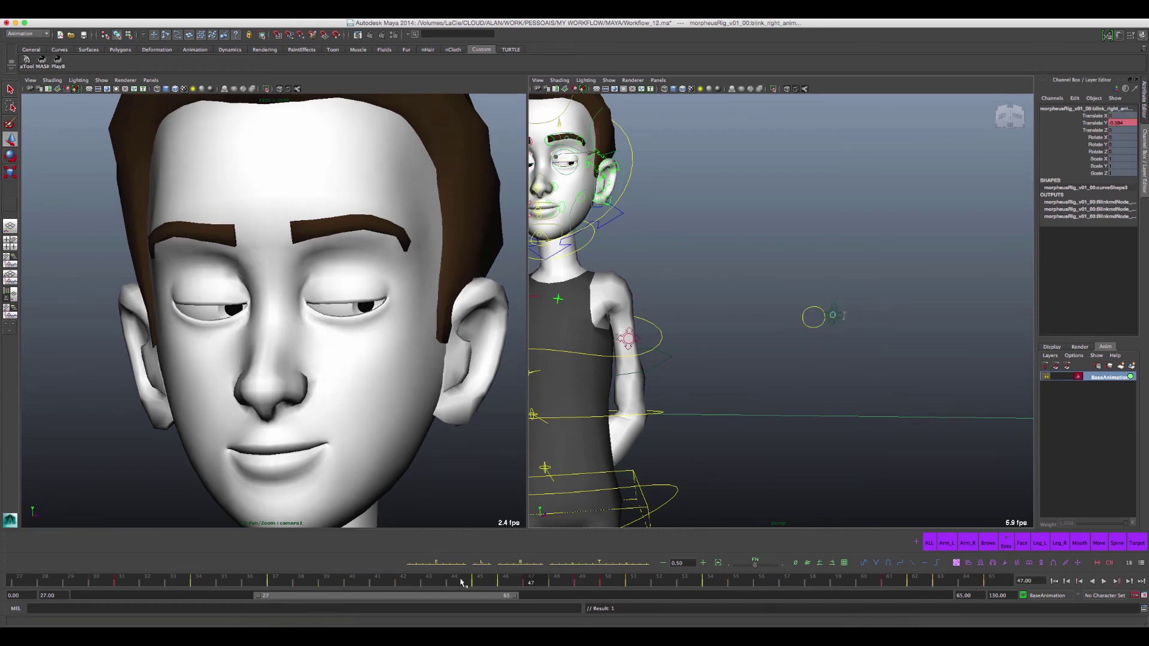
Play the right blink, mark frames 44–51 on the time slider, then clear the range and replay
left_click_drag(461, 581, 480, 582)
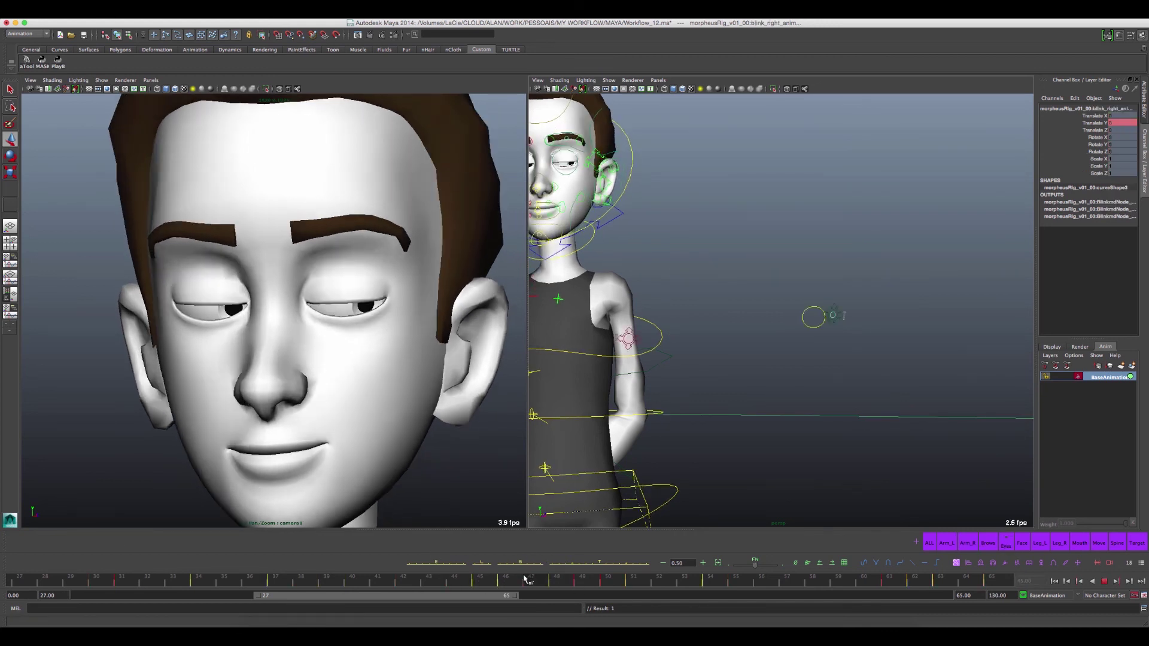
key("alt+v")
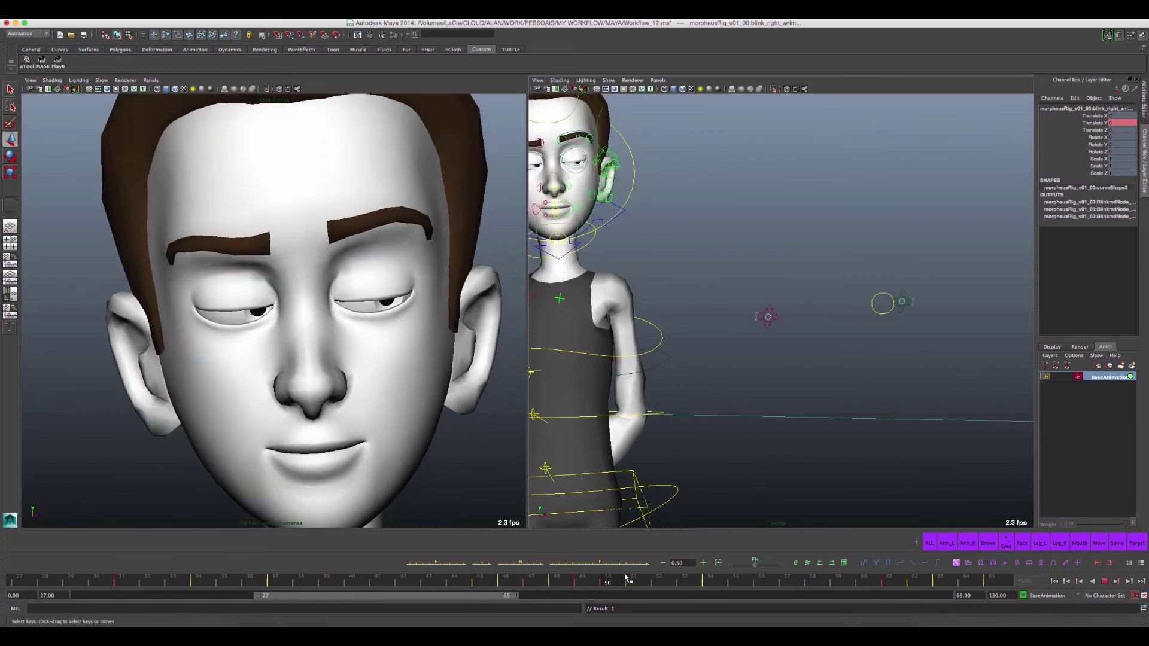
left_click(657, 579)
left_click_drag(639, 585, 493, 577, "shift")
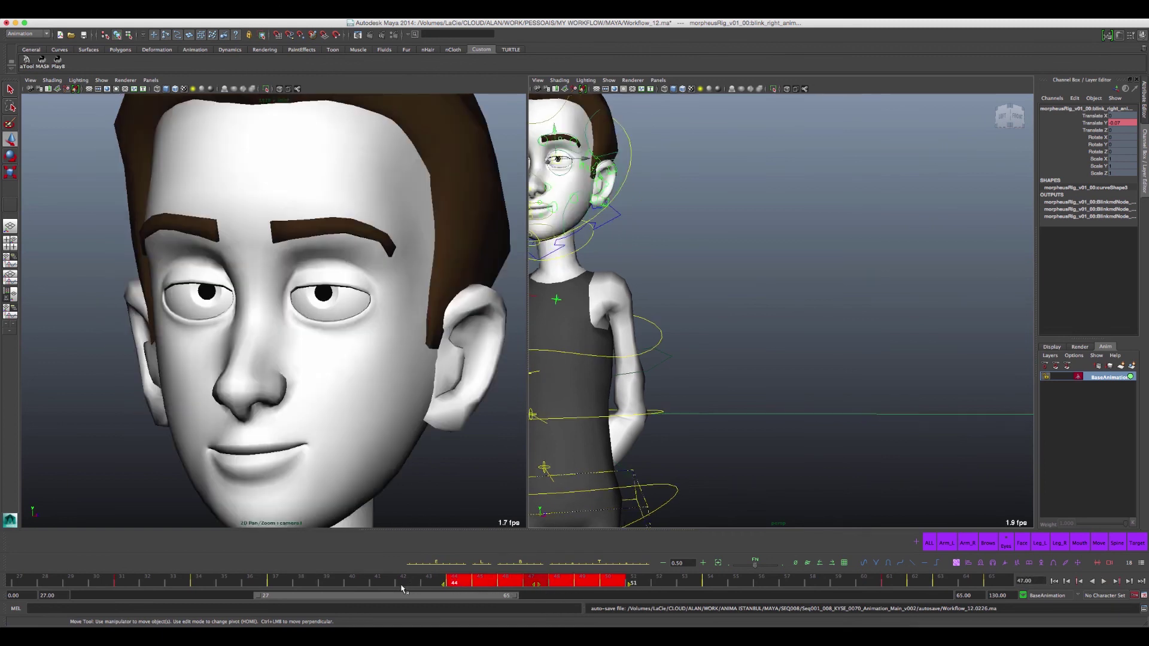
left_click(489, 580)
key("alt+v")
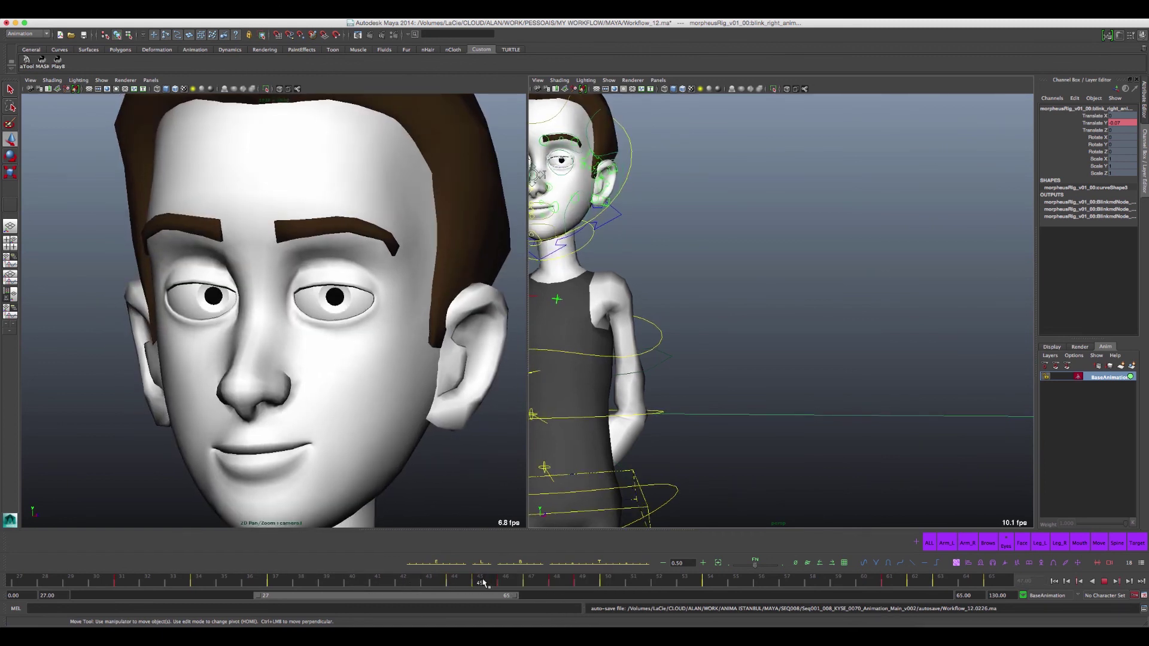